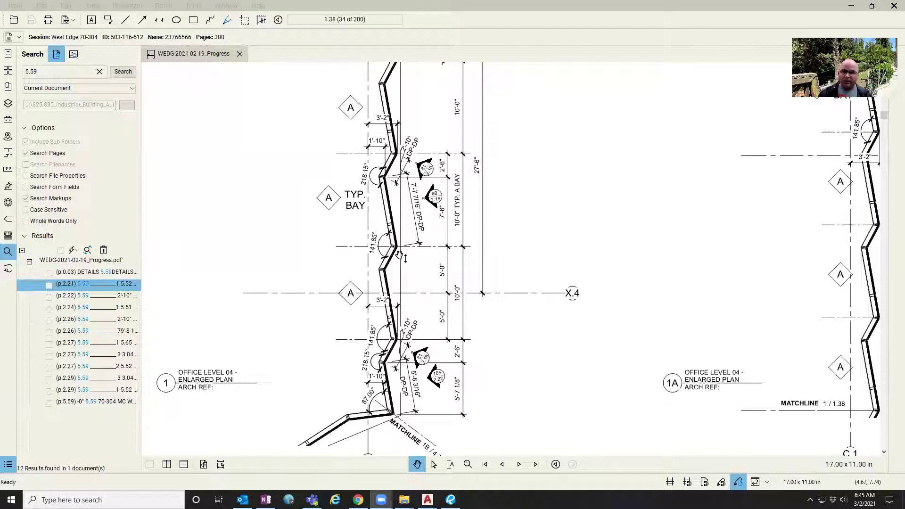
{"action": "left_click", "coordinate": [387, 18]}
{"action": "type", "text": "5.599"}
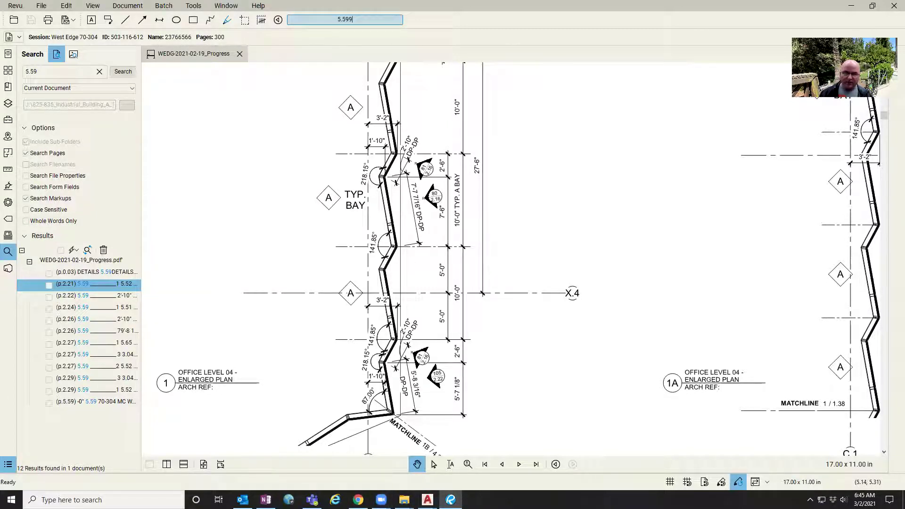
{"action": "key", "text": "Return"}
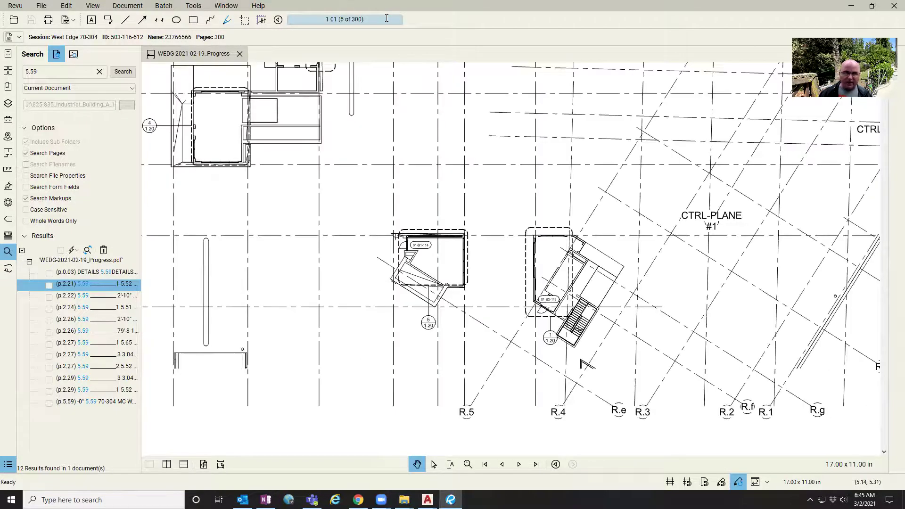
{"action": "left_click", "coordinate": [396, 19]}
{"action": "type", "text": "5"}
{"action": "type", "text": ".99"}
{"action": "key", "text": "Return"}
Go to page 5.59 of the drawing set and bring the 66° outside corner vertical detail into view
{"action": "left_click", "coordinate": [387, 18]}
{"action": "type", "text": "5."}
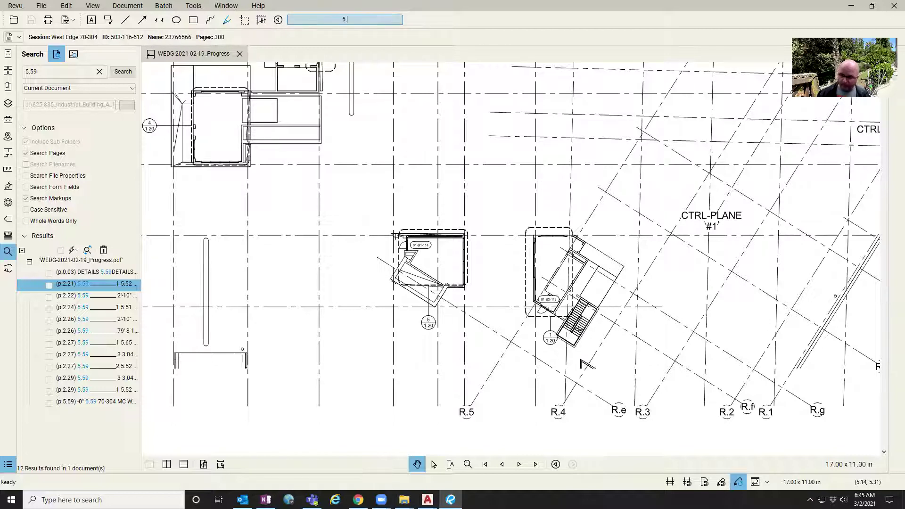
{"action": "key", "text": "Return"}
{"action": "scroll", "coordinate": [466, 202], "scroll_direction": "down", "scroll_amount": 2}
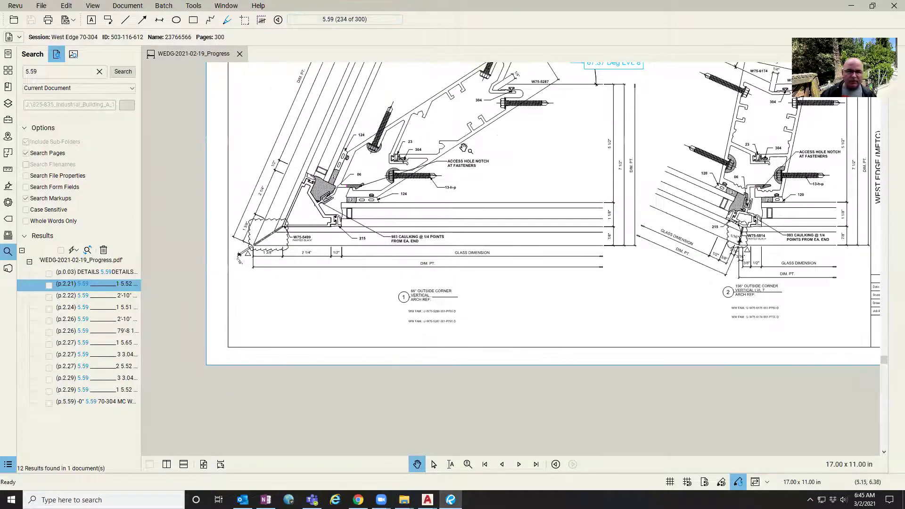
{"action": "left_click_drag", "start_coordinate": [466, 201], "coordinate": [458, 223]}
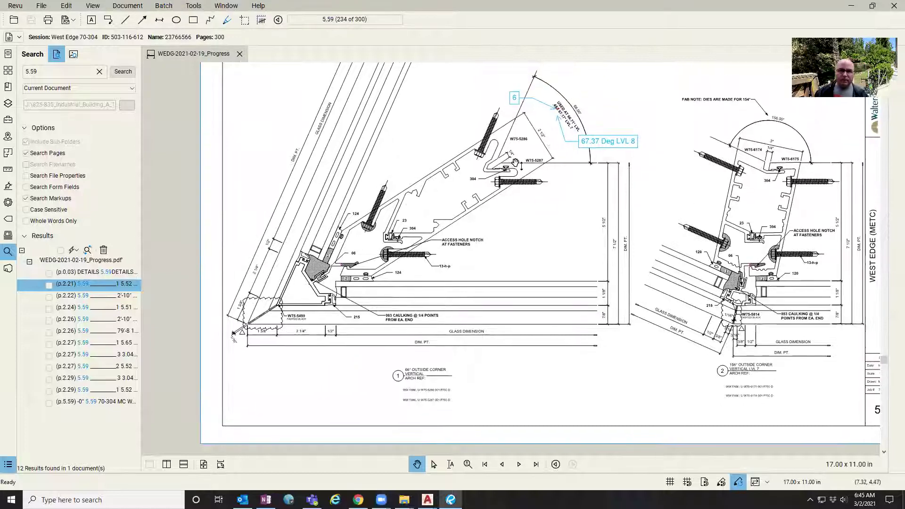
{"action": "left_click_drag", "start_coordinate": [540, 137], "coordinate": [534, 162]}
Examine the corner angle dimension, its level notes and the blue callouts on the 66° outside corner detail
{"action": "scroll", "coordinate": [555, 138], "scroll_direction": "up", "scroll_amount": 1}
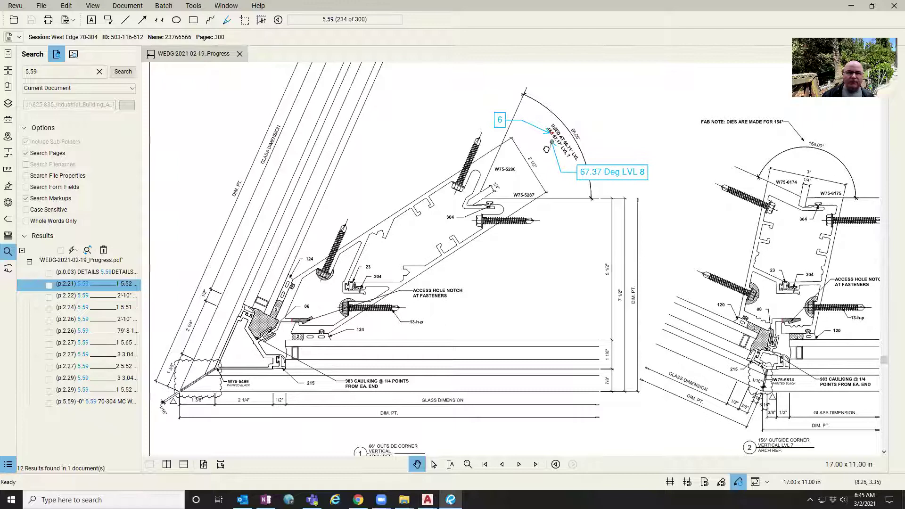
{"action": "scroll", "coordinate": [547, 151], "scroll_direction": "up", "scroll_amount": 3}
{"action": "scroll", "coordinate": [557, 239], "scroll_direction": "up", "scroll_amount": 3}
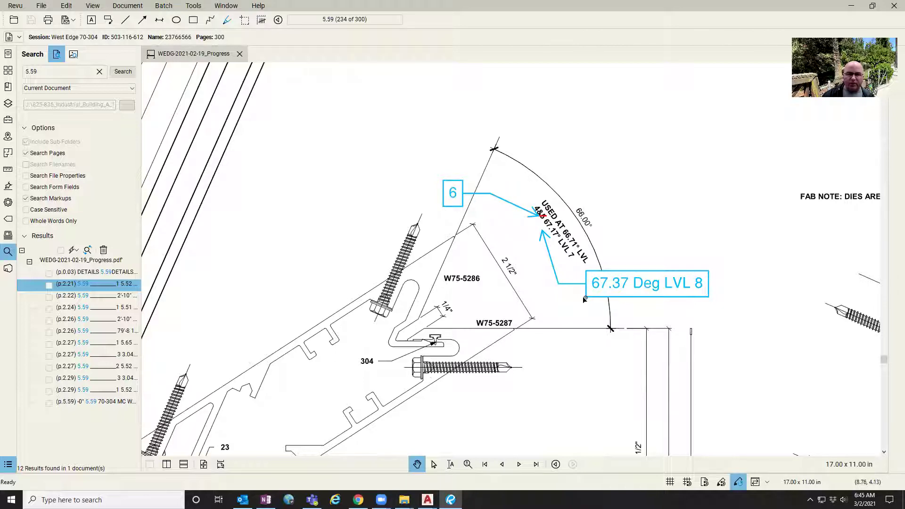
{"action": "left_click_drag", "start_coordinate": [583, 293], "coordinate": [588, 246]}
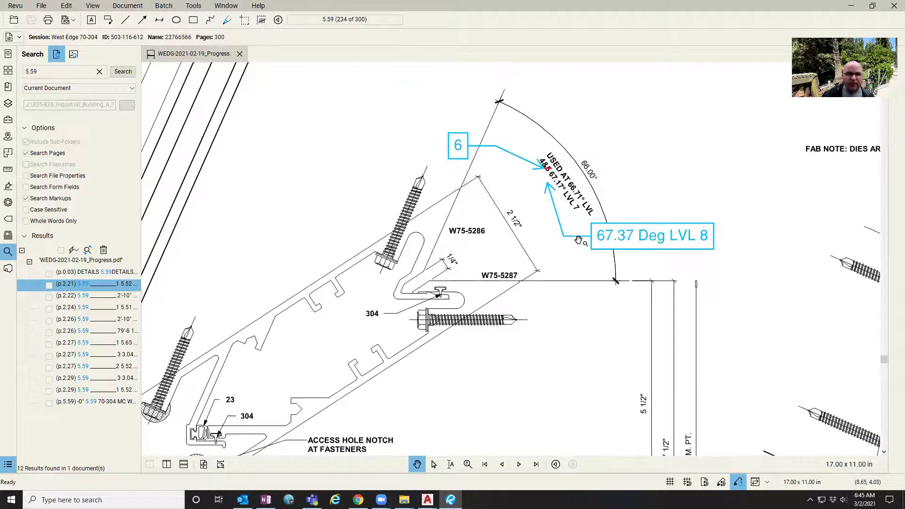
{"action": "scroll", "coordinate": [578, 240], "scroll_direction": "down", "scroll_amount": 1}
{"action": "left_click_drag", "start_coordinate": [522, 233], "coordinate": [561, 166]}
{"action": "scroll", "coordinate": [551, 170], "scroll_direction": "down", "scroll_amount": 1}
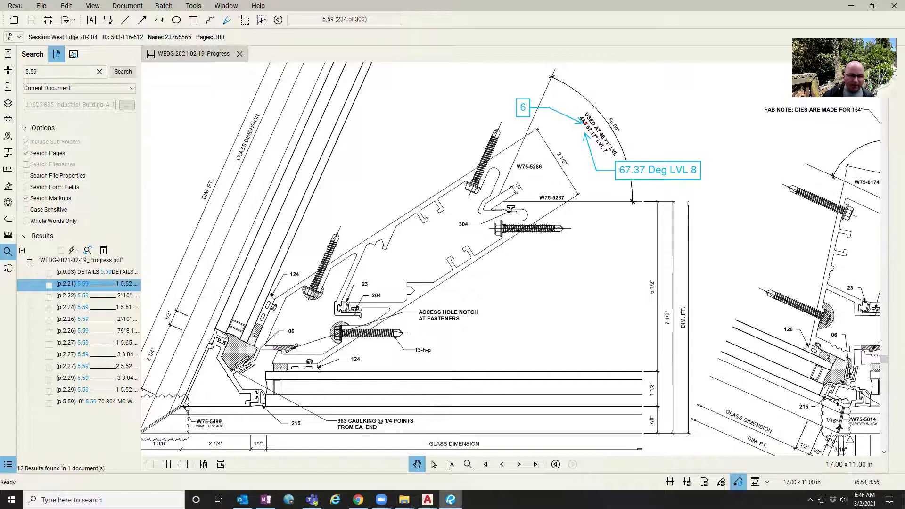
Switch to the 5.58_OC_120.dwg drawing in AutoCAD and examine the corner mullion, its miter note and offset dimensions
{"action": "mouse_move", "coordinate": [437, 502]}
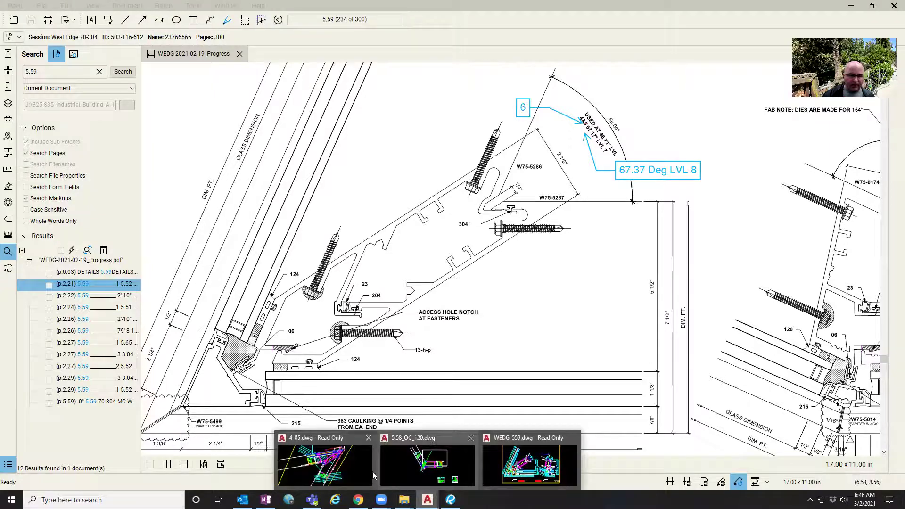
{"action": "left_click", "coordinate": [432, 463]}
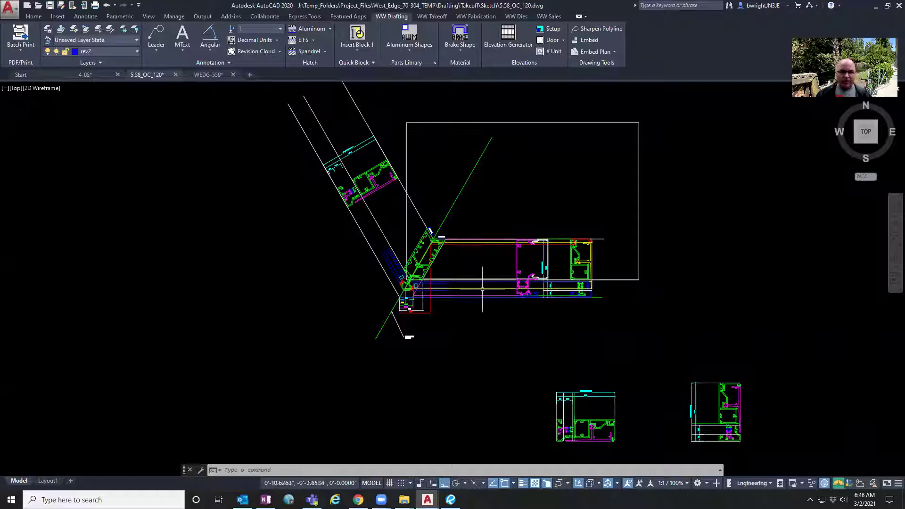
{"action": "scroll", "coordinate": [446, 257], "scroll_direction": "up", "scroll_amount": 5}
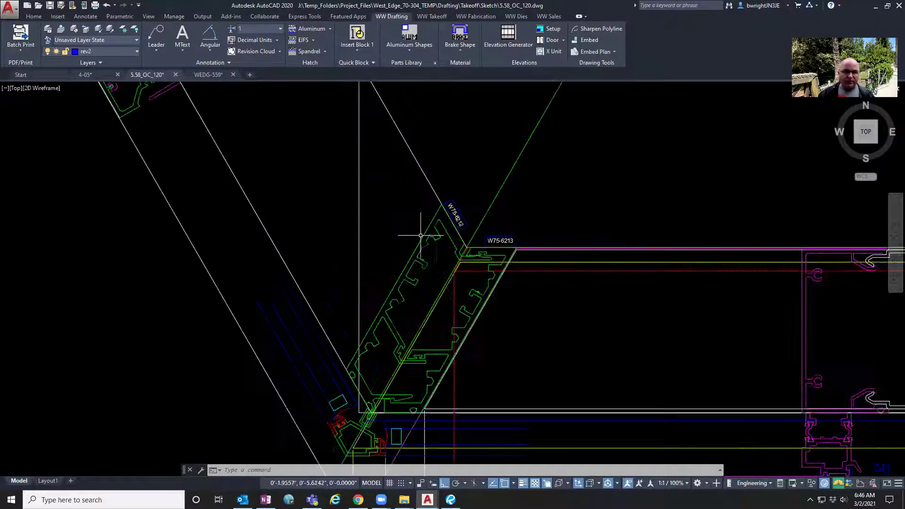
{"action": "middle_click_drag", "start_coordinate": [472, 240], "coordinate": [470, 176]}
{"action": "scroll", "coordinate": [438, 292], "scroll_direction": "down", "scroll_amount": 4}
{"action": "scroll", "coordinate": [425, 316], "scroll_direction": "up", "scroll_amount": 6}
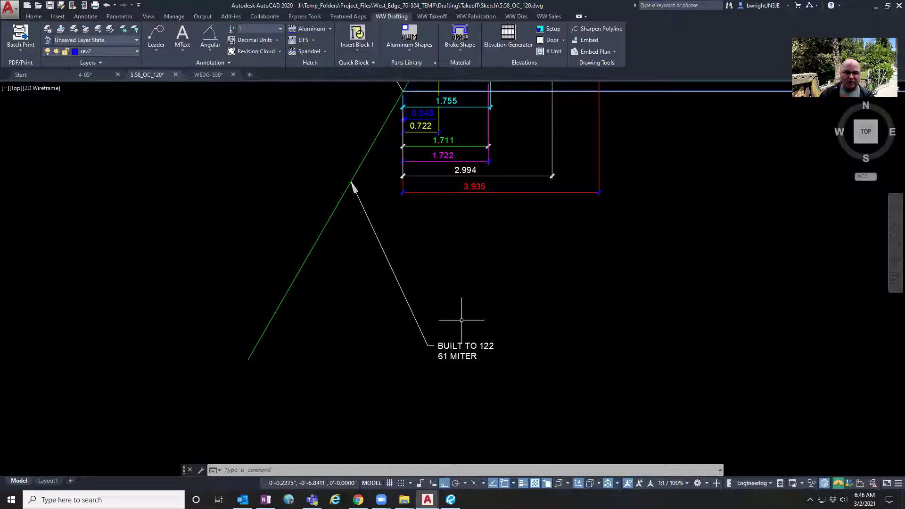
{"action": "scroll", "coordinate": [461, 320], "scroll_direction": "down", "scroll_amount": 4}
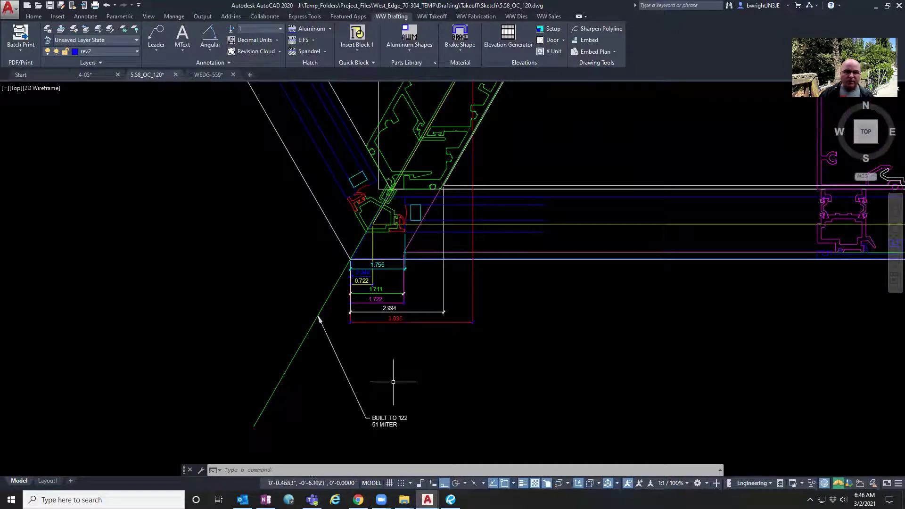
{"action": "middle_click_drag", "start_coordinate": [393, 382], "coordinate": [361, 438]}
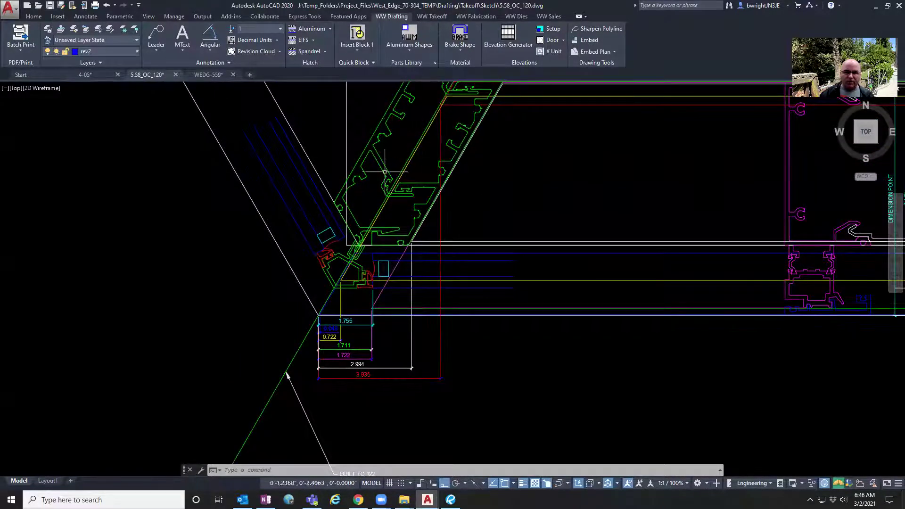
{"action": "middle_click_drag", "start_coordinate": [467, 188], "coordinate": [440, 229]}
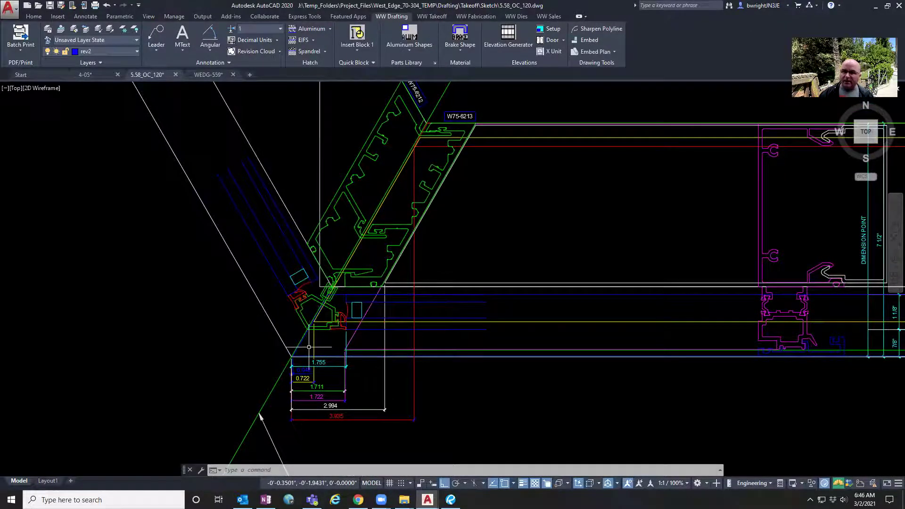
Select the mitered horizontal outline meeting the corner mullion and examine its offset dimensions at the outer corner point
{"action": "scroll", "coordinate": [308, 347], "scroll_direction": "down", "scroll_amount": 3}
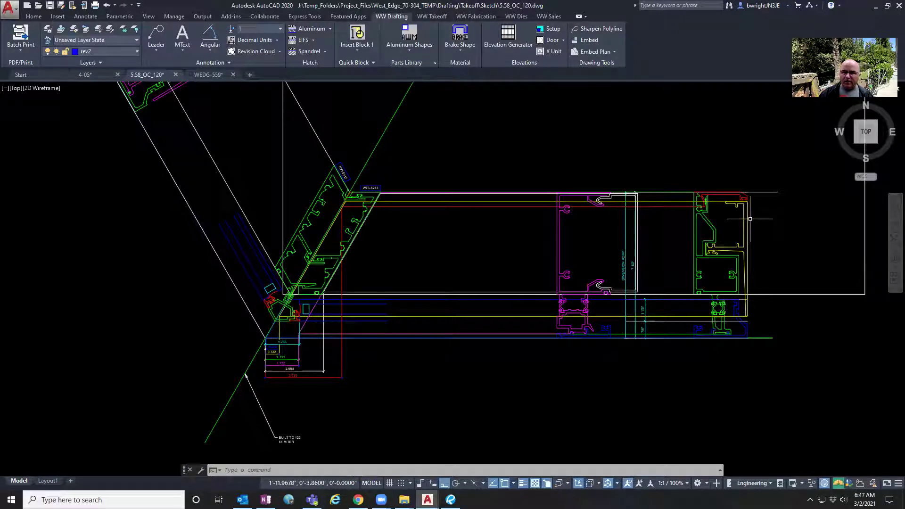
{"action": "left_click", "coordinate": [545, 200]}
{"action": "scroll", "coordinate": [508, 248], "scroll_direction": "up", "scroll_amount": 2}
{"action": "scroll", "coordinate": [392, 283], "scroll_direction": "up", "scroll_amount": 2}
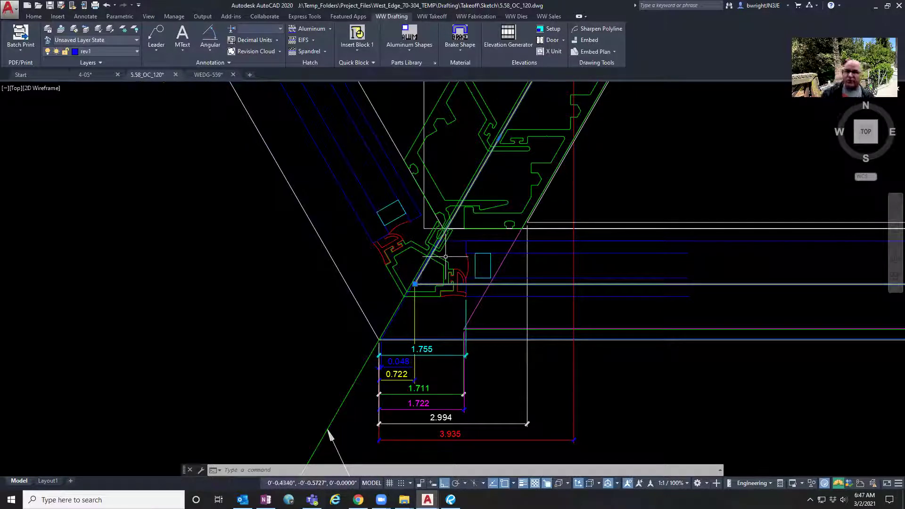
{"action": "scroll", "coordinate": [456, 256], "scroll_direction": "down", "scroll_amount": 3}
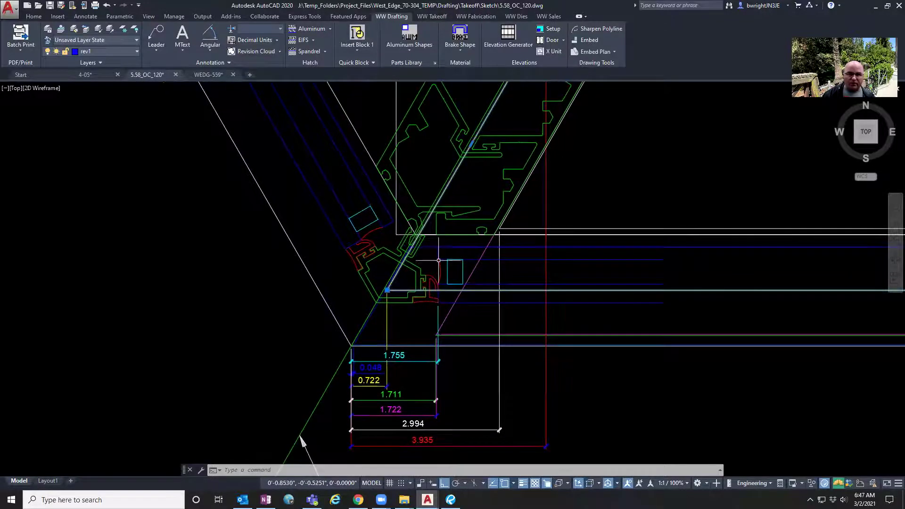
{"action": "middle_click_drag", "start_coordinate": [410, 271], "coordinate": [394, 284]}
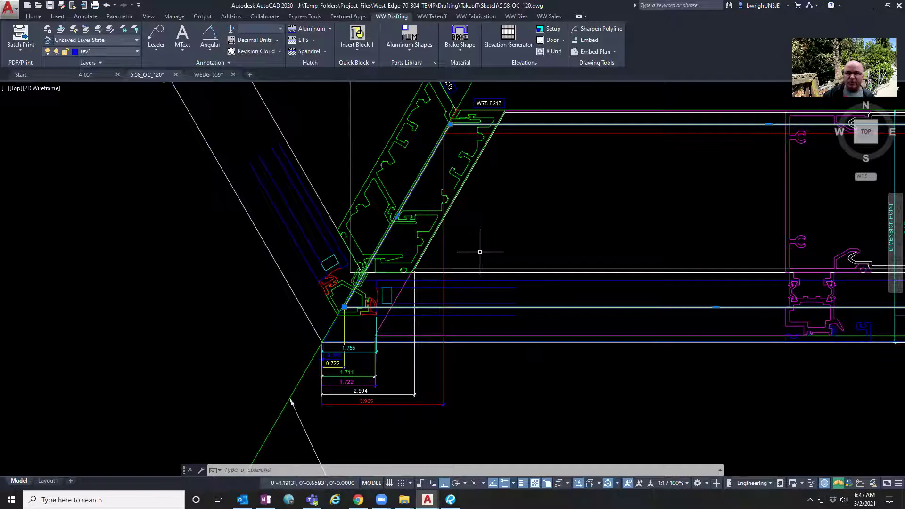
{"action": "middle_click_drag", "start_coordinate": [479, 249], "coordinate": [445, 259]}
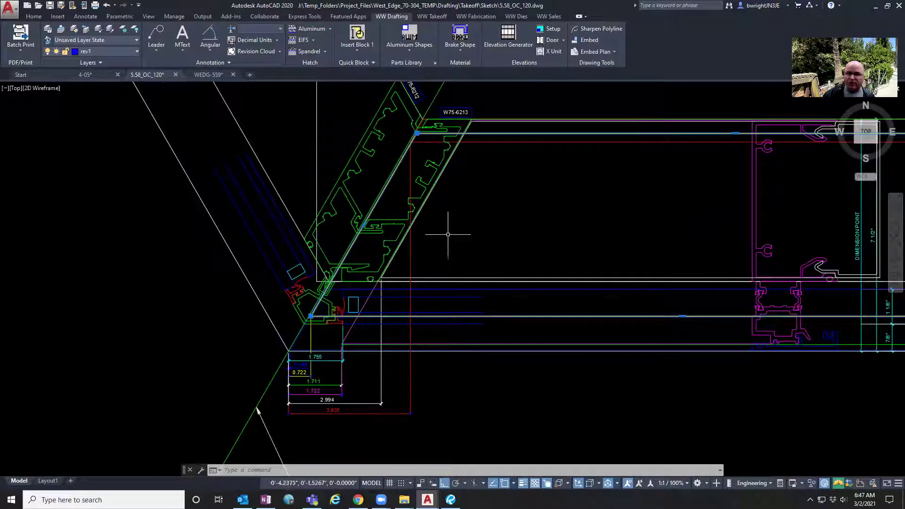
{"action": "scroll", "coordinate": [491, 228], "scroll_direction": "down", "scroll_amount": 2}
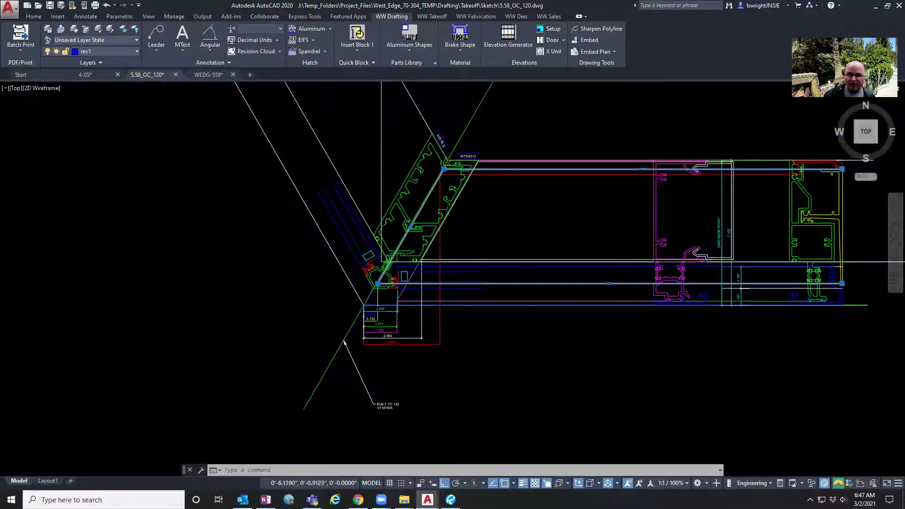
{"action": "scroll", "coordinate": [495, 238], "scroll_direction": "up", "scroll_amount": 1}
{"action": "scroll", "coordinate": [369, 302], "scroll_direction": "up", "scroll_amount": 1}
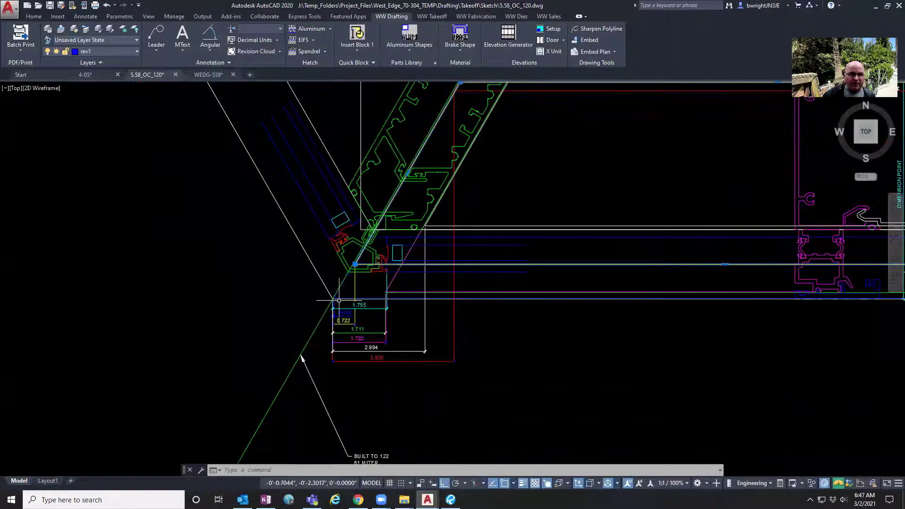
{"action": "scroll", "coordinate": [330, 309], "scroll_direction": "up", "scroll_amount": 4}
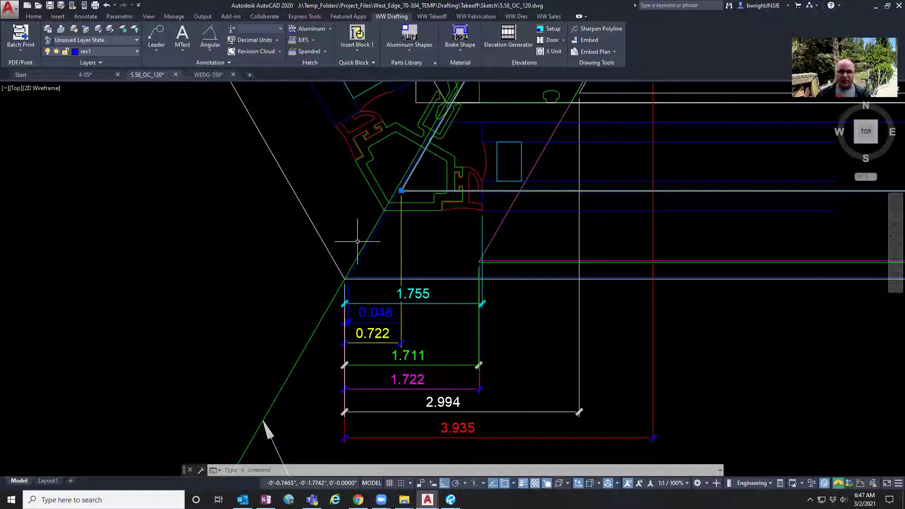
Examine the horizontal framing sections along the selected outline and the mitered ends where they meet profile W75-6213
{"action": "scroll", "coordinate": [363, 243], "scroll_direction": "down", "scroll_amount": 2}
{"action": "scroll", "coordinate": [415, 224], "scroll_direction": "down", "scroll_amount": 1}
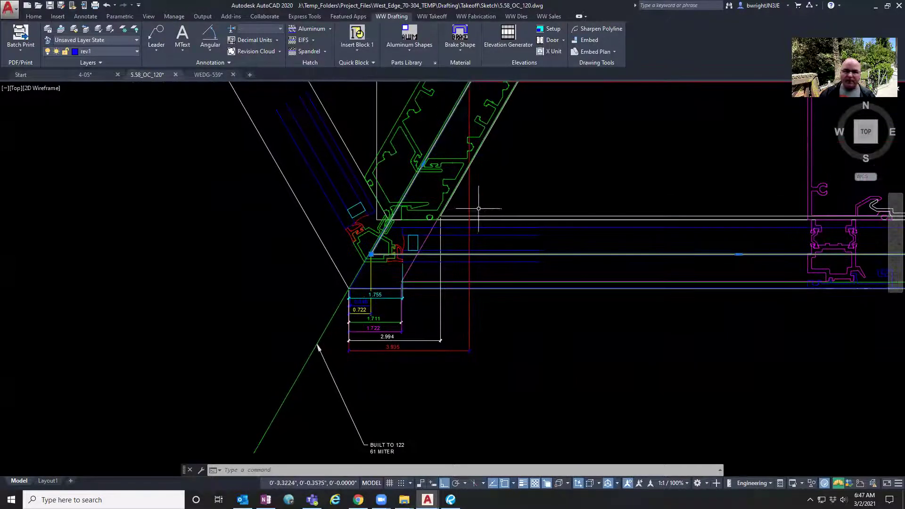
{"action": "scroll", "coordinate": [471, 202], "scroll_direction": "down", "scroll_amount": 2}
{"action": "scroll", "coordinate": [664, 173], "scroll_direction": "up", "scroll_amount": 4}
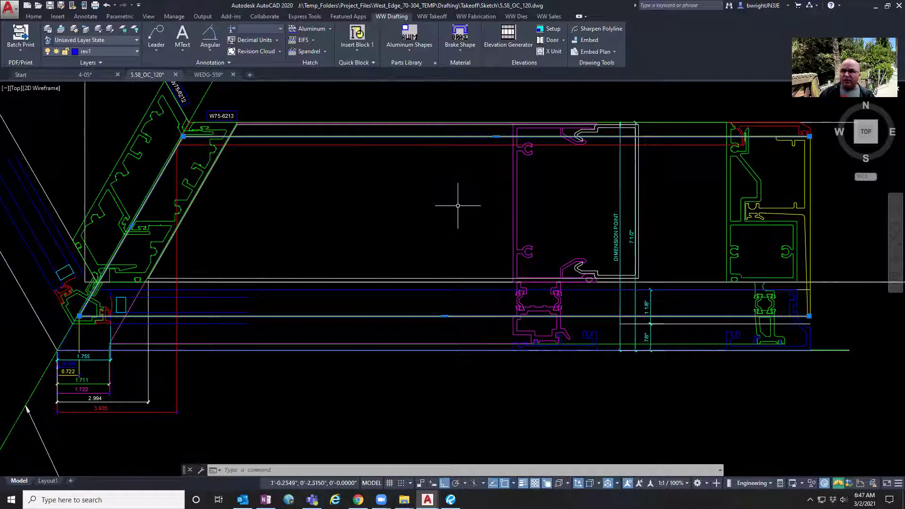
{"action": "middle_click_drag", "start_coordinate": [458, 205], "coordinate": [511, 203]}
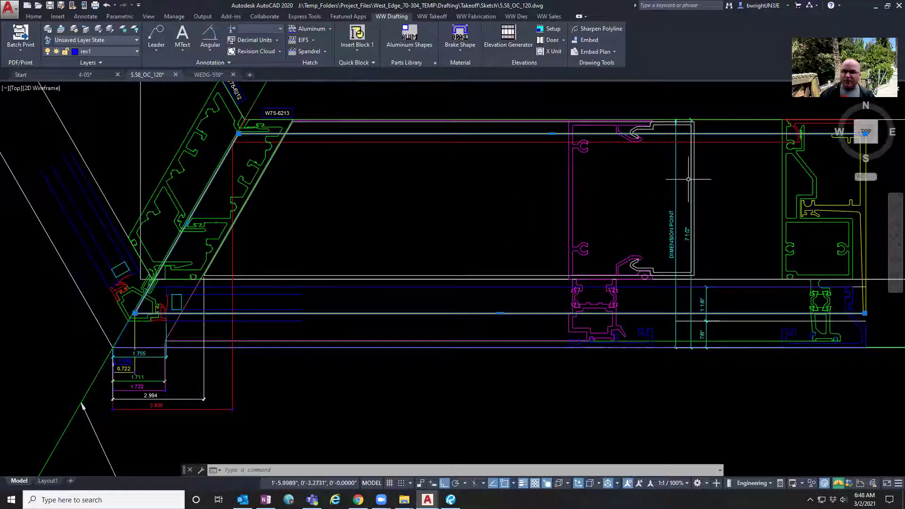
{"action": "scroll", "coordinate": [519, 222], "scroll_direction": "up", "scroll_amount": 1}
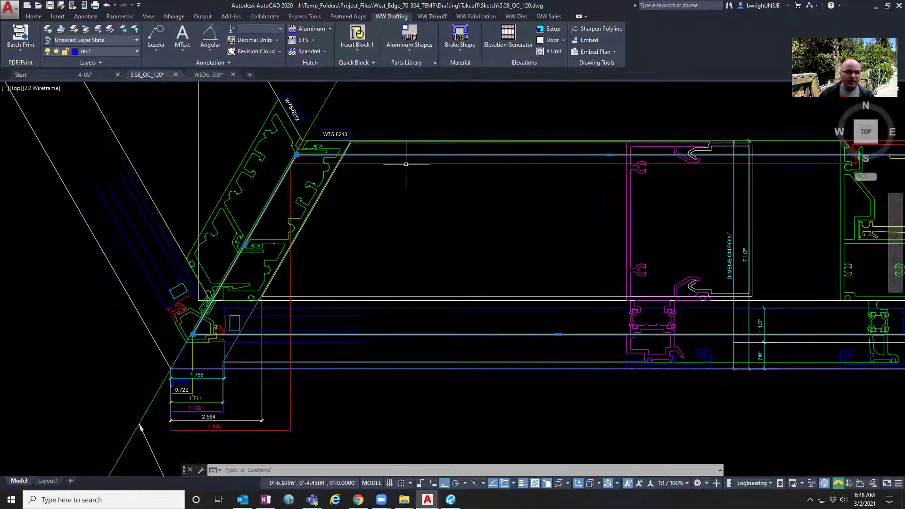
{"action": "scroll", "coordinate": [332, 165], "scroll_direction": "up", "scroll_amount": 1}
{"action": "scroll", "coordinate": [332, 165], "scroll_direction": "up", "scroll_amount": 1}
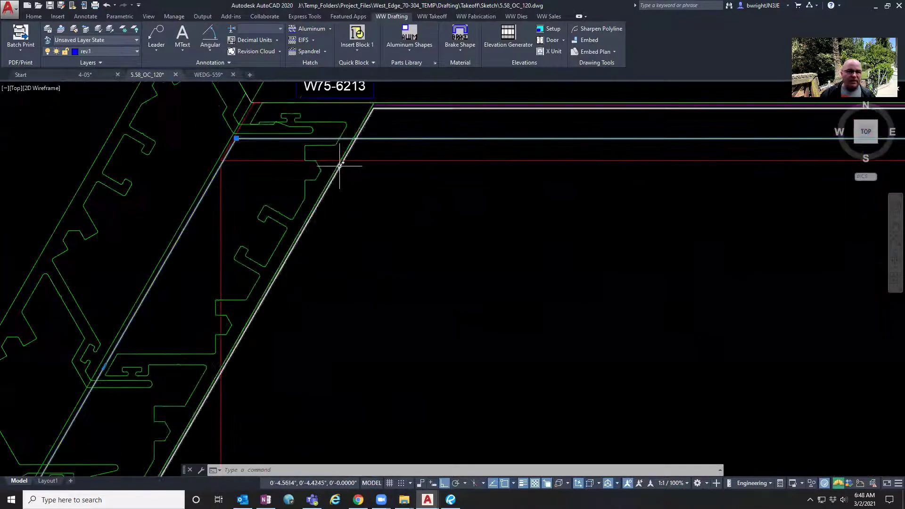
{"action": "scroll", "coordinate": [356, 165], "scroll_direction": "up", "scroll_amount": 1}
{"action": "scroll", "coordinate": [366, 161], "scroll_direction": "down", "scroll_amount": 2}
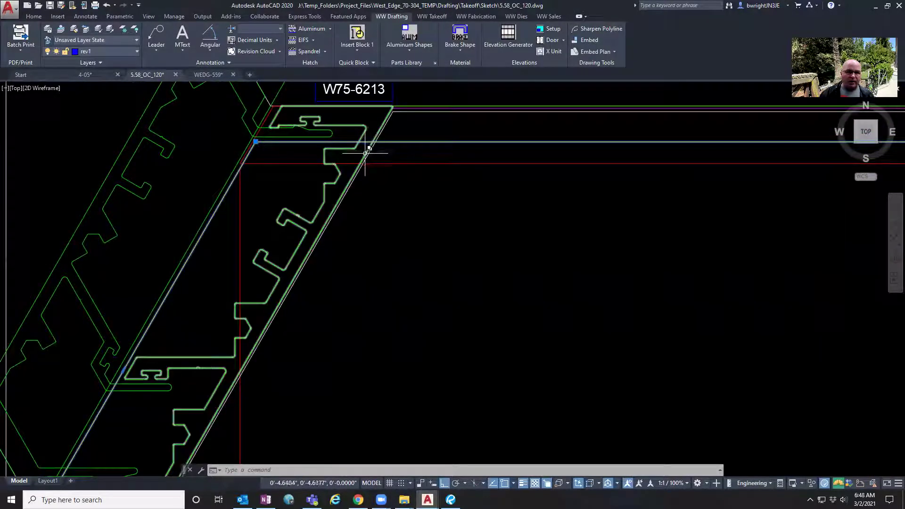
{"action": "scroll", "coordinate": [359, 169], "scroll_direction": "down", "scroll_amount": 1}
{"action": "scroll", "coordinate": [359, 172], "scroll_direction": "down", "scroll_amount": 1}
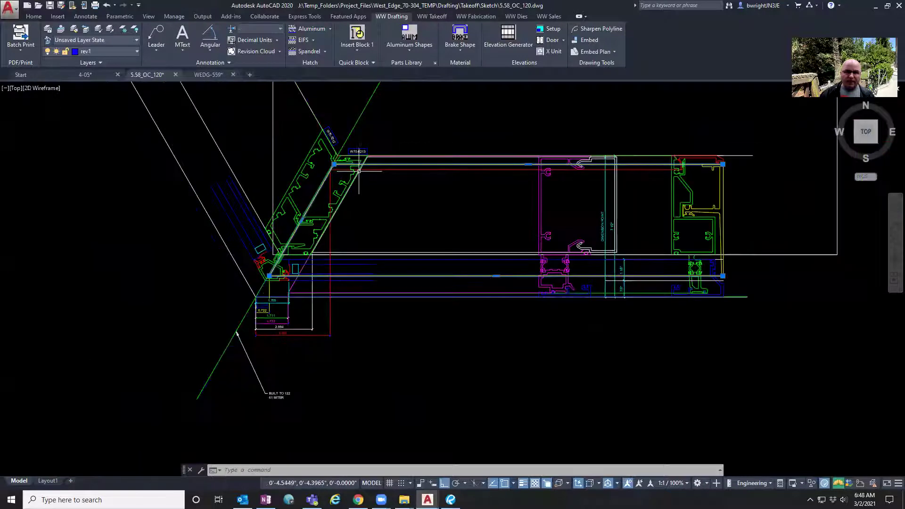
{"action": "scroll", "coordinate": [365, 198], "scroll_direction": "down", "scroll_amount": 1}
{"action": "middle_click_drag", "start_coordinate": [370, 208], "coordinate": [360, 235]}
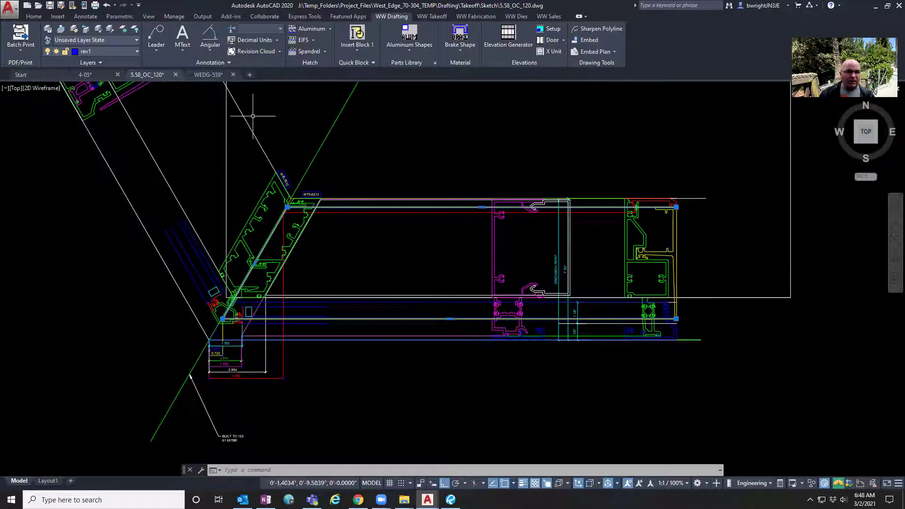
Switch to the WEDG-559 drawing and examine the 66° outside corner detail with its angle note and profiles W75-5286 and W75-5287
{"action": "left_click", "coordinate": [211, 74]}
{"action": "scroll", "coordinate": [388, 196], "scroll_direction": "up", "scroll_amount": 6}
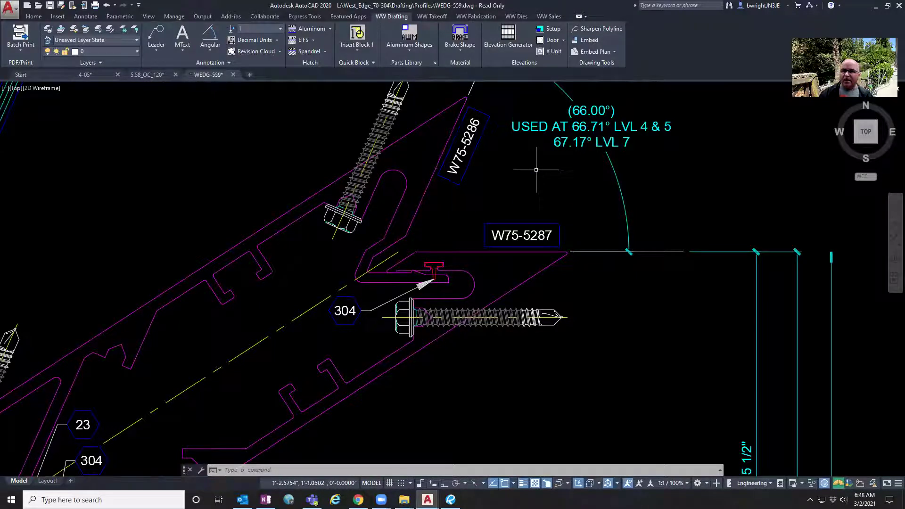
{"action": "scroll", "coordinate": [525, 183], "scroll_direction": "down", "scroll_amount": 2}
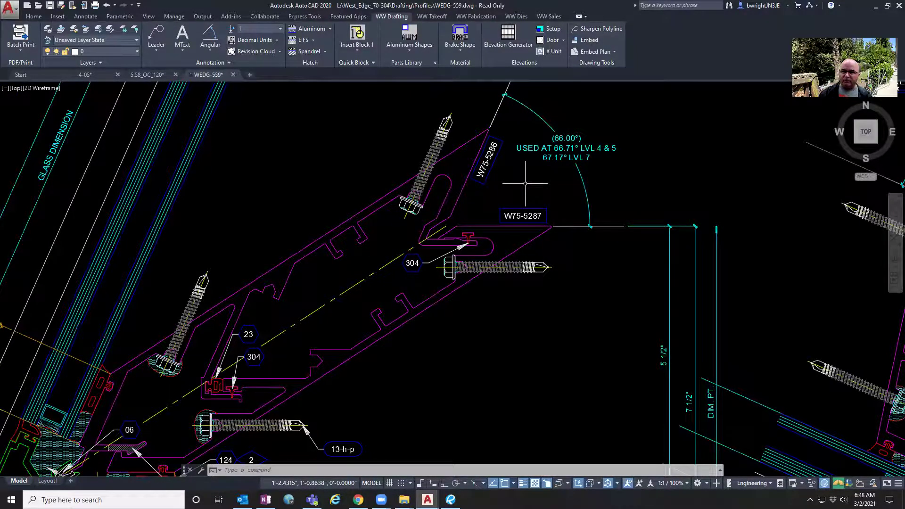
{"action": "scroll", "coordinate": [526, 183], "scroll_direction": "down", "scroll_amount": 4}
{"action": "middle_click_drag", "start_coordinate": [541, 210], "coordinate": [510, 219]}
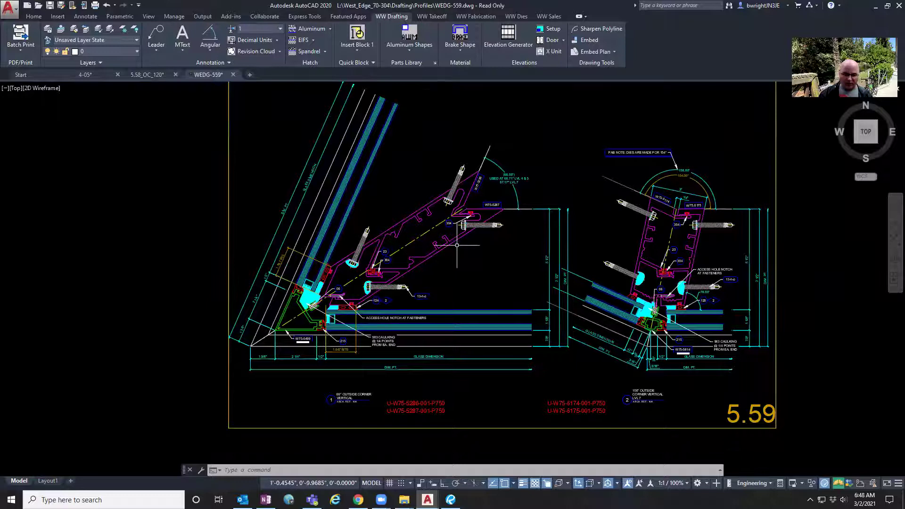
Copy the whole 66° outside corner detail from the WEDG-559 drawing, using its outer corner point as the base point
{"action": "key", "text": "ctrl+shift+c"}
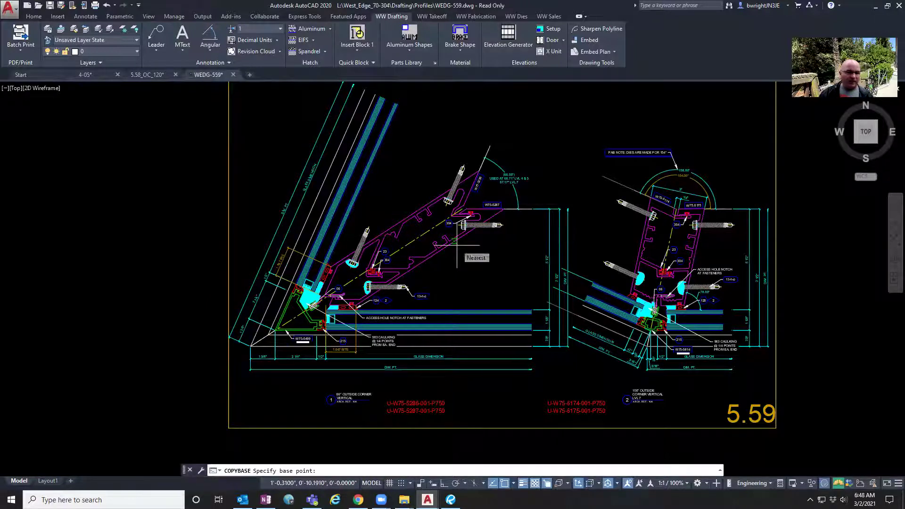
{"action": "left_click", "coordinate": [252, 346]}
{"action": "scroll", "coordinate": [253, 351], "scroll_direction": "down", "scroll_amount": 2}
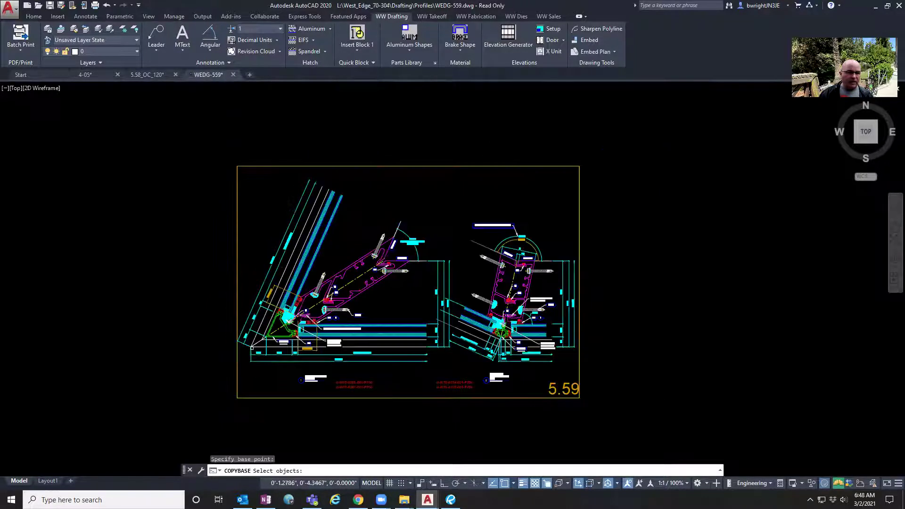
{"action": "scroll", "coordinate": [251, 351], "scroll_direction": "up", "scroll_amount": 4}
{"action": "scroll", "coordinate": [251, 351], "scroll_direction": "down", "scroll_amount": 2}
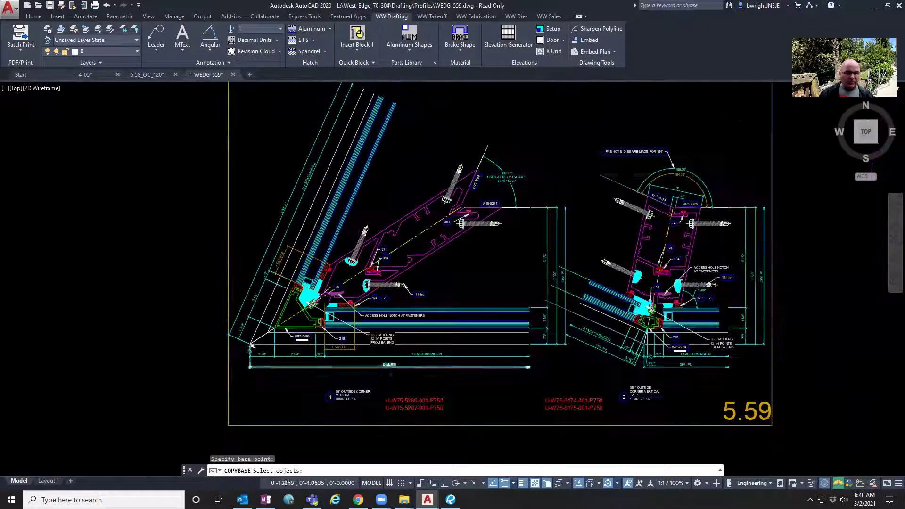
{"action": "middle_click_drag", "start_coordinate": [271, 250], "coordinate": [257, 276]}
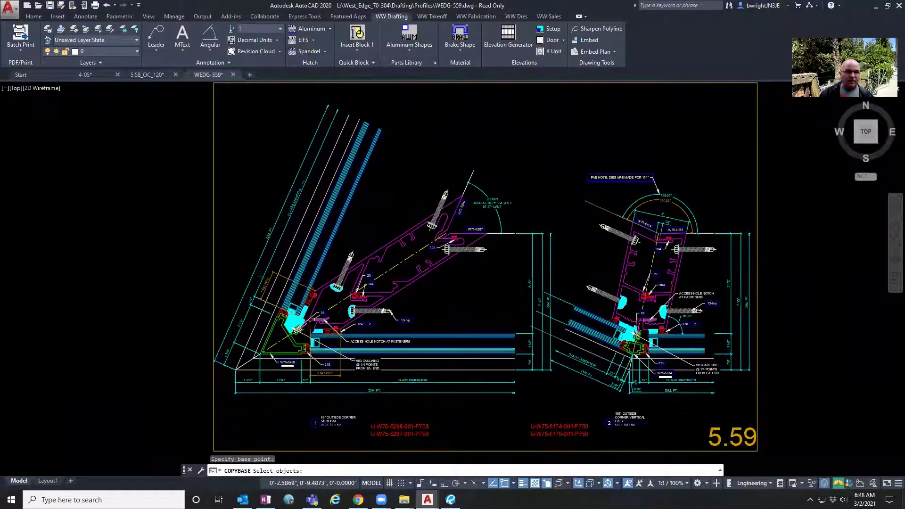
{"action": "left_click", "coordinate": [202, 90]}
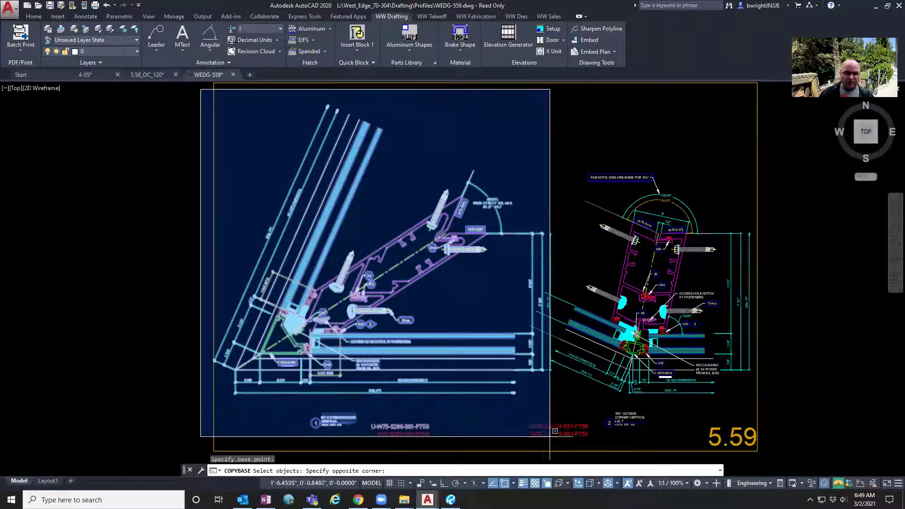
{"action": "left_click", "coordinate": [551, 447]}
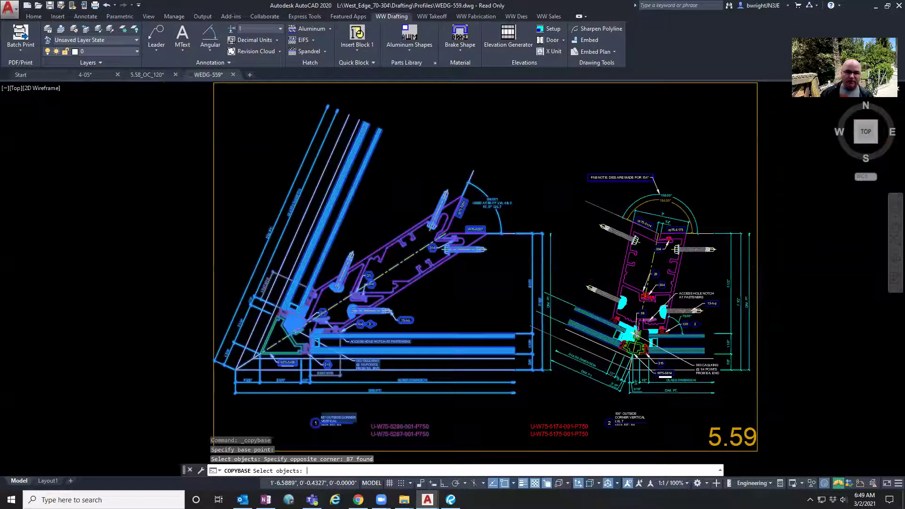
{"action": "key", "text": "Return"}
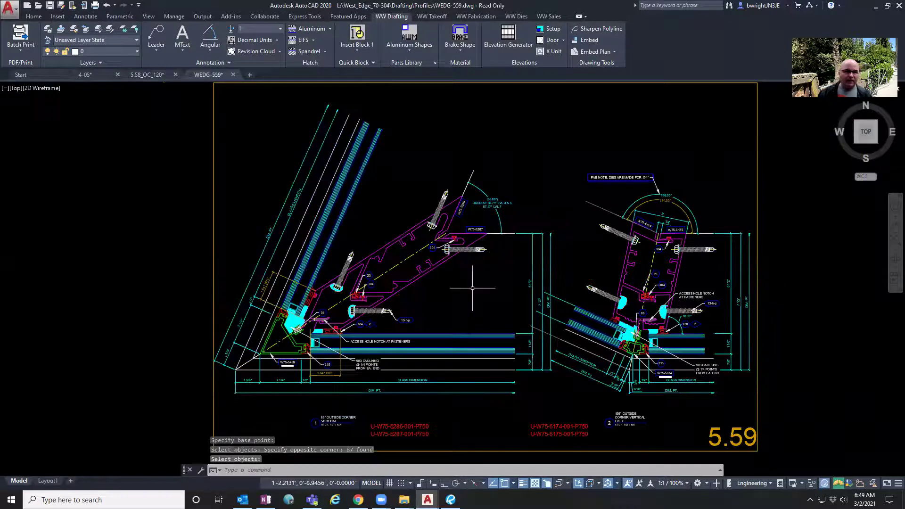
Paste the copied corner detail into the 5.58_OC_120 drawing, in the empty space below and left of the existing 120° corner
{"action": "left_click", "coordinate": [148, 75]}
{"action": "scroll", "coordinate": [317, 220], "scroll_direction": "down", "scroll_amount": 4}
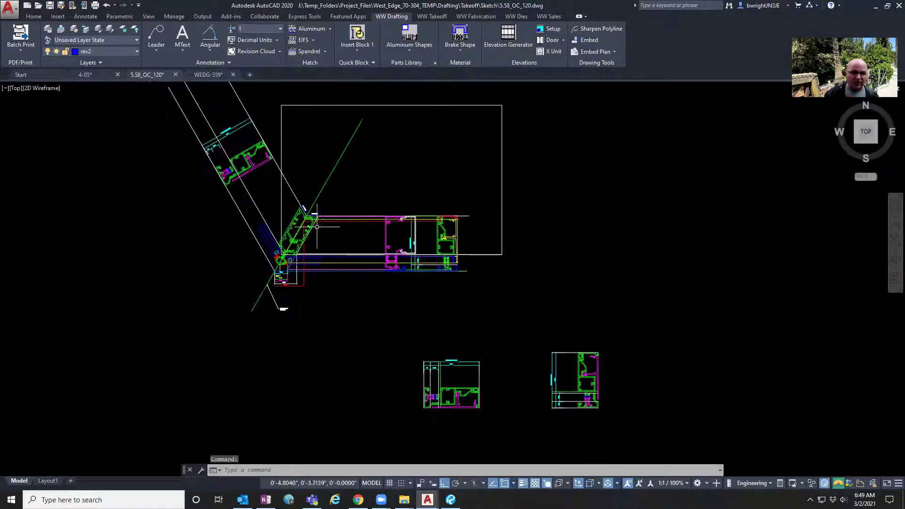
{"action": "middle_click_drag", "start_coordinate": [317, 220], "coordinate": [468, 193]}
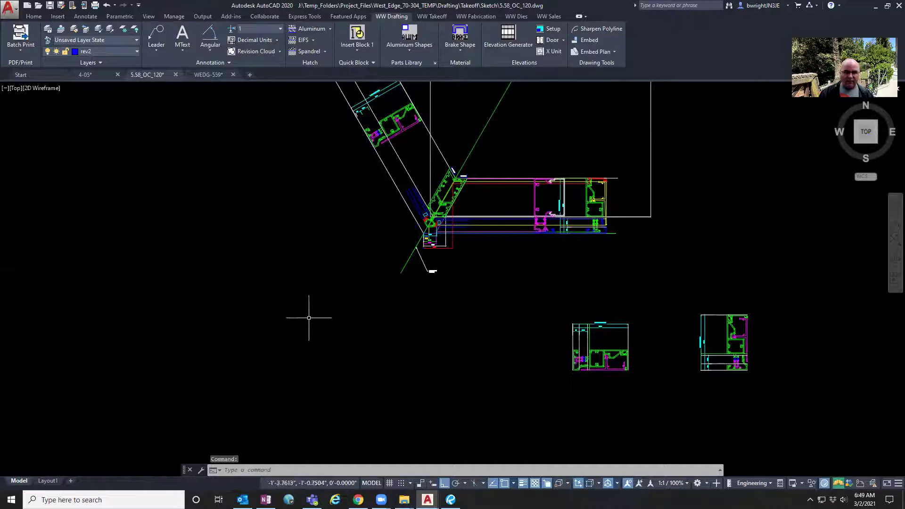
{"action": "key", "text": "ctrl+v"}
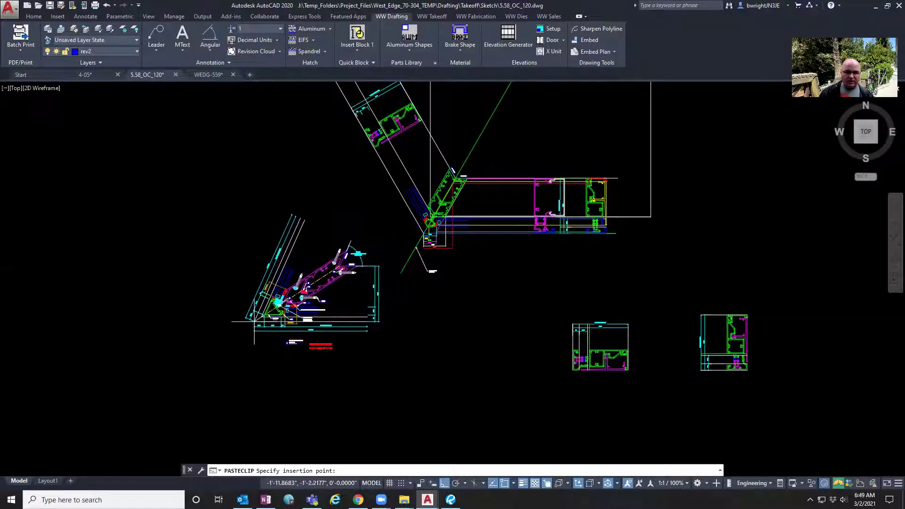
{"action": "left_click", "coordinate": [255, 322]}
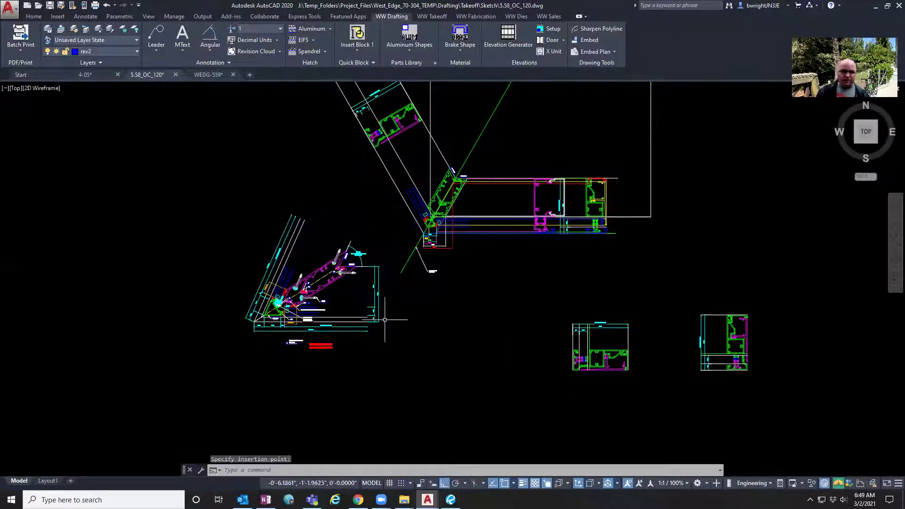
{"action": "middle_click_drag", "start_coordinate": [385, 320], "coordinate": [373, 355]}
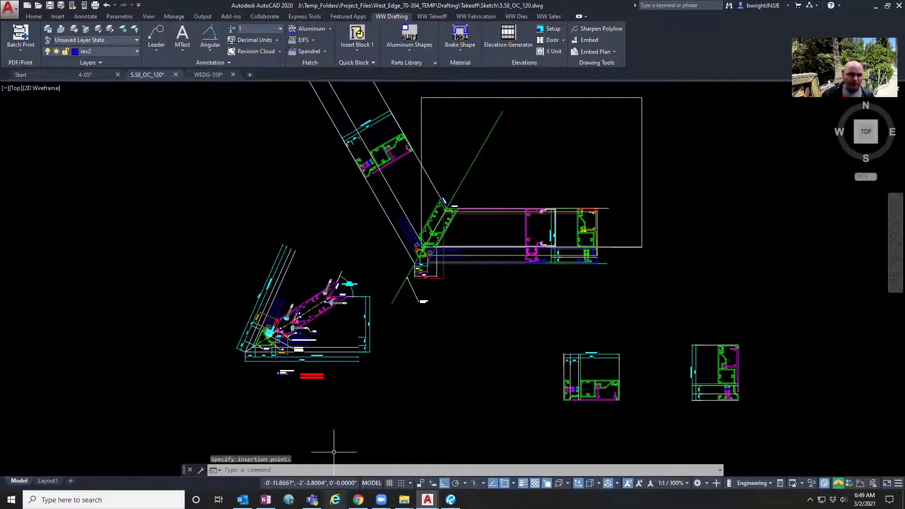
Check the 67.2 degree outside corner entries in the Teams unit matrix and save the AutoCAD drawing as 5.59_OC_67.2
{"action": "left_click", "coordinate": [312, 500]}
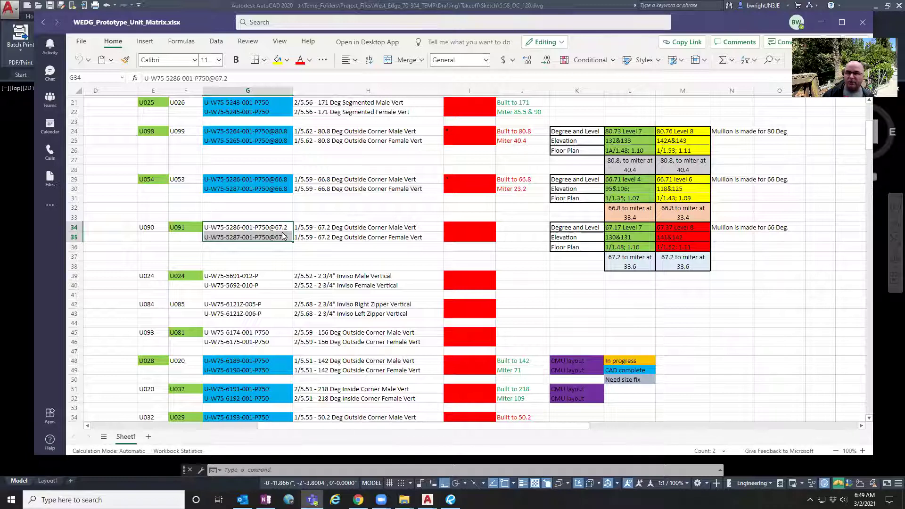
{"action": "left_click", "coordinate": [823, 23]}
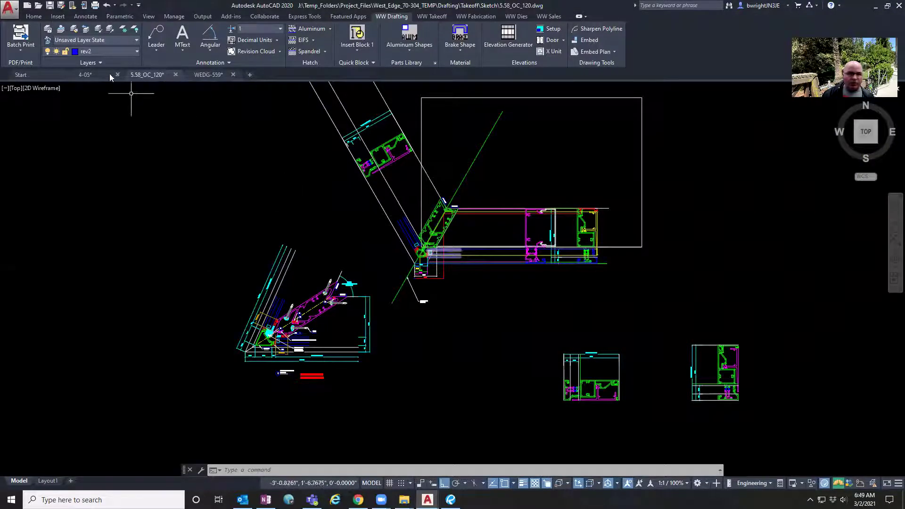
{"action": "left_click", "coordinate": [60, 7]}
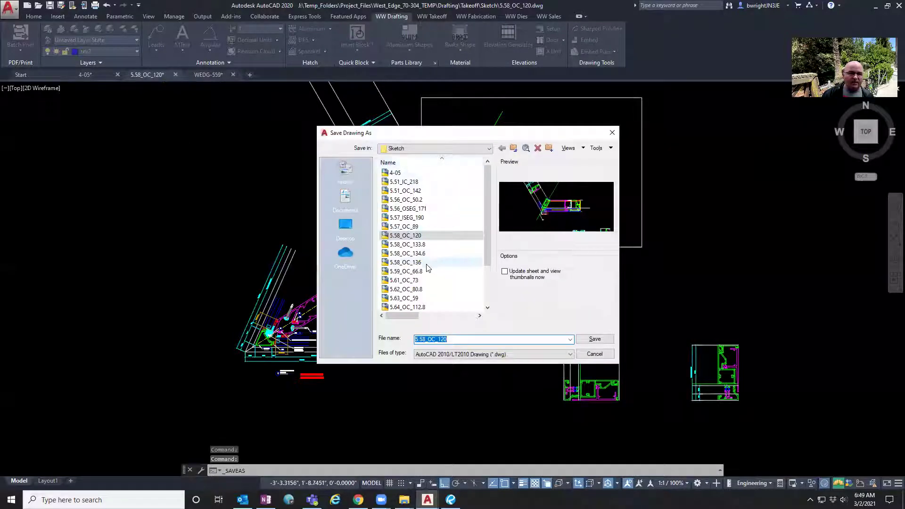
{"action": "left_click", "coordinate": [449, 340]}
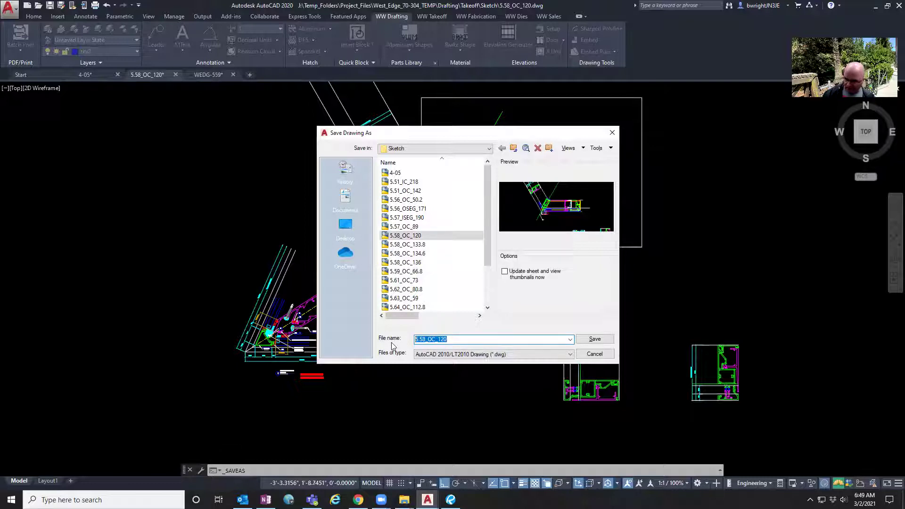
{"action": "type", "text": "5.59"}
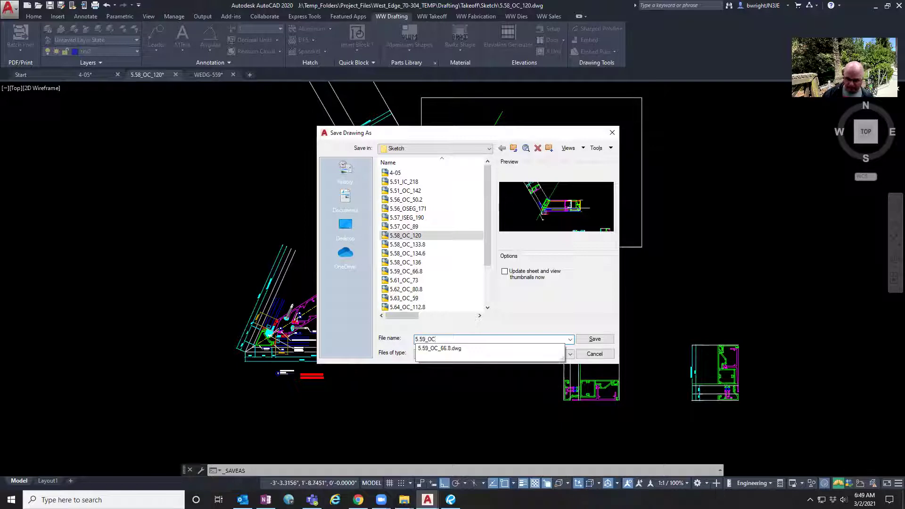
{"action": "type", "text": "_OC_6"}
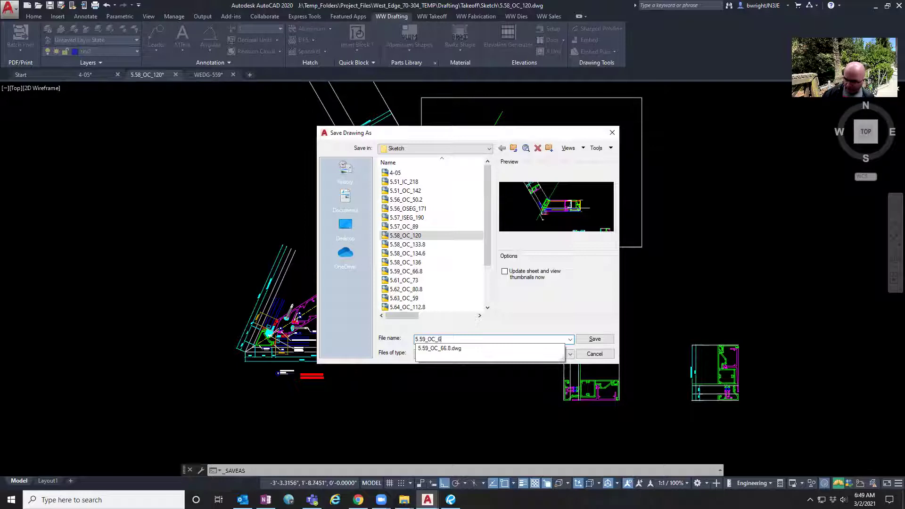
{"action": "type", "text": "7.2"}
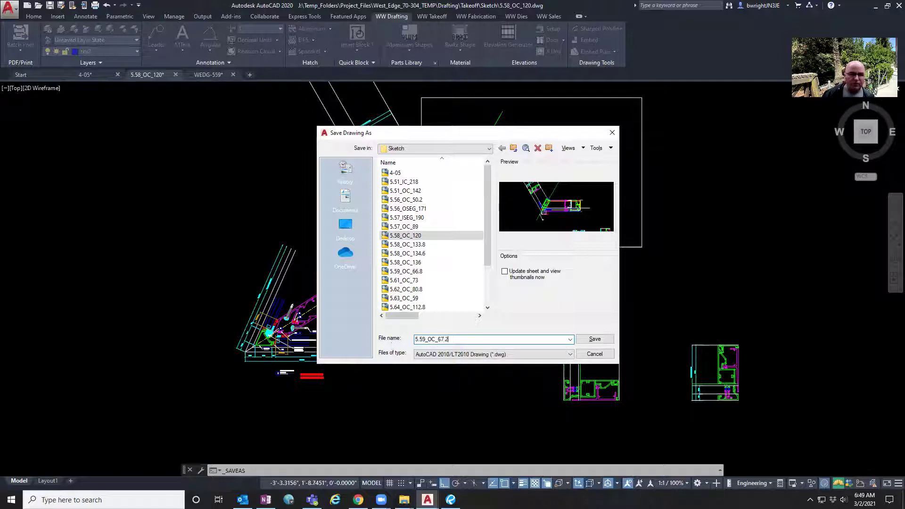
{"action": "left_click", "coordinate": [595, 339]}
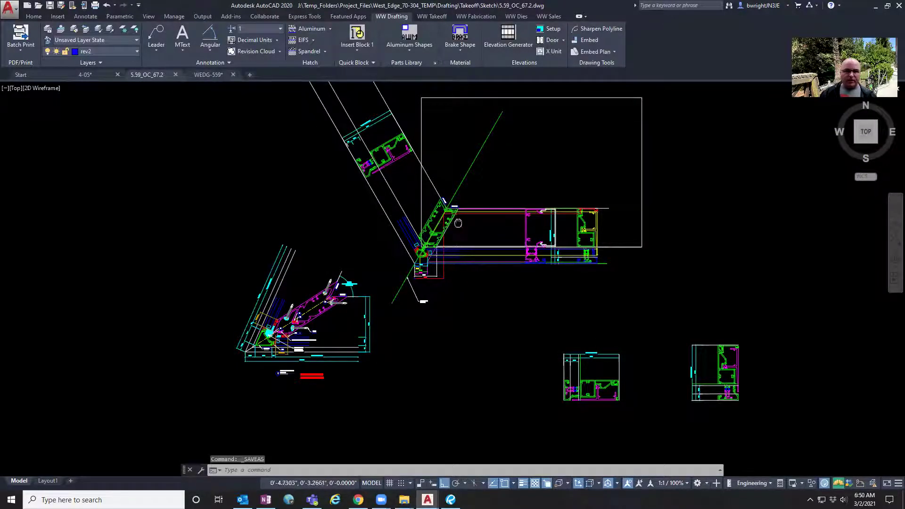
Delete the old corner mullion profiles with their part labels, corner cap, gaskets and glass lines from the 120° corner
{"action": "middle_click_drag", "start_coordinate": [450, 201], "coordinate": [459, 204]}
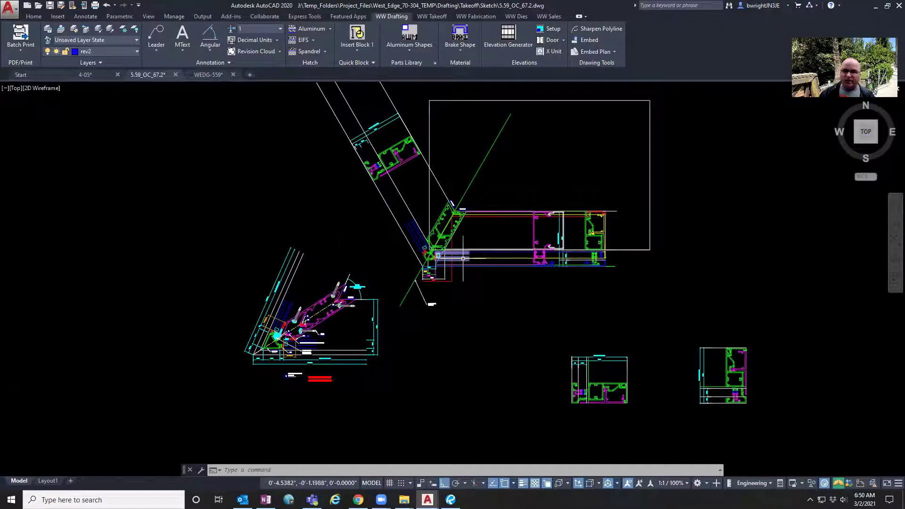
{"action": "middle_click_drag", "start_coordinate": [462, 241], "coordinate": [493, 259]}
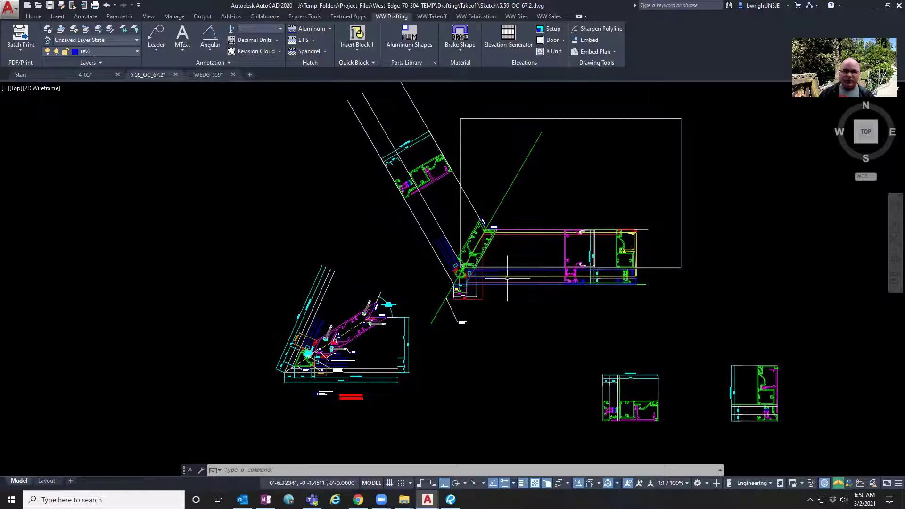
{"action": "scroll", "coordinate": [493, 259], "scroll_direction": "up", "scroll_amount": 5}
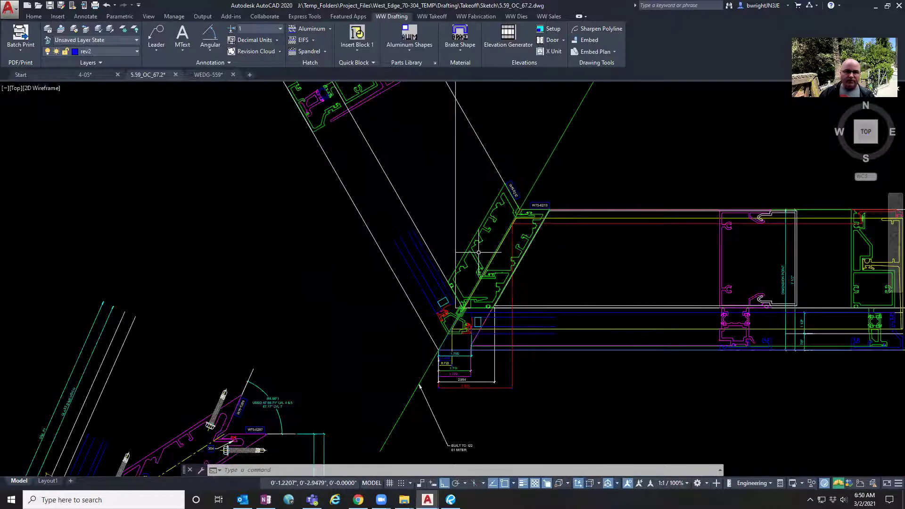
{"action": "left_click", "coordinate": [518, 193]}
{"action": "left_click", "coordinate": [546, 204]}
{"action": "left_click", "coordinate": [501, 220]}
{"action": "mouse_move", "coordinate": [489, 217]}
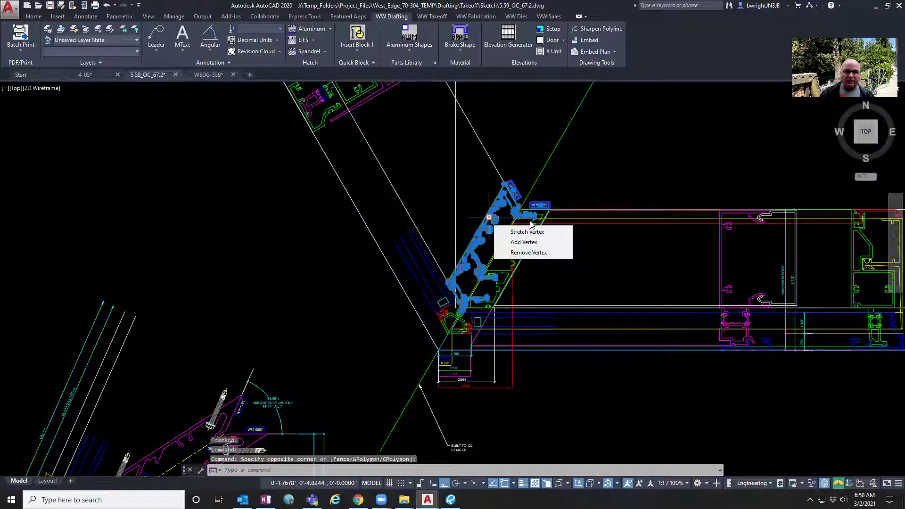
{"action": "left_click", "coordinate": [477, 185]}
{"action": "key", "text": "Escape"}
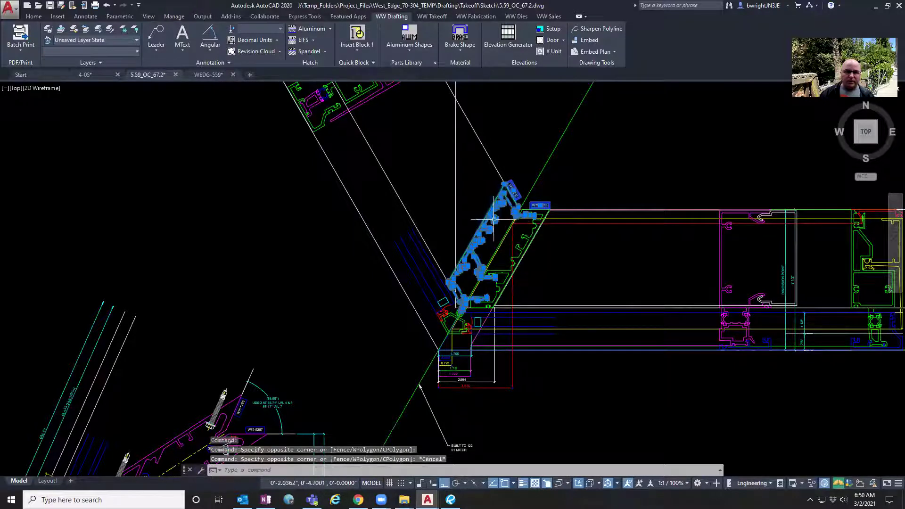
{"action": "scroll", "coordinate": [453, 293], "scroll_direction": "up", "scroll_amount": 3}
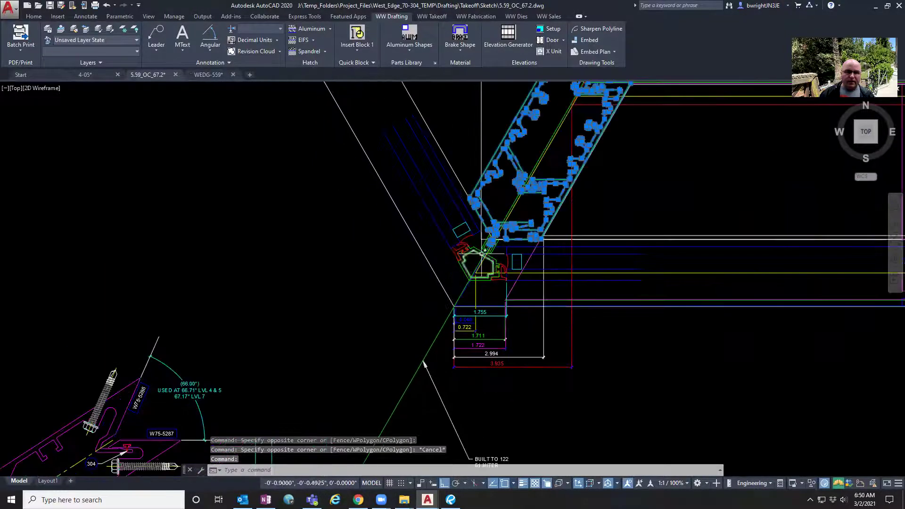
{"action": "left_click", "coordinate": [474, 253]}
{"action": "left_click", "coordinate": [462, 229]}
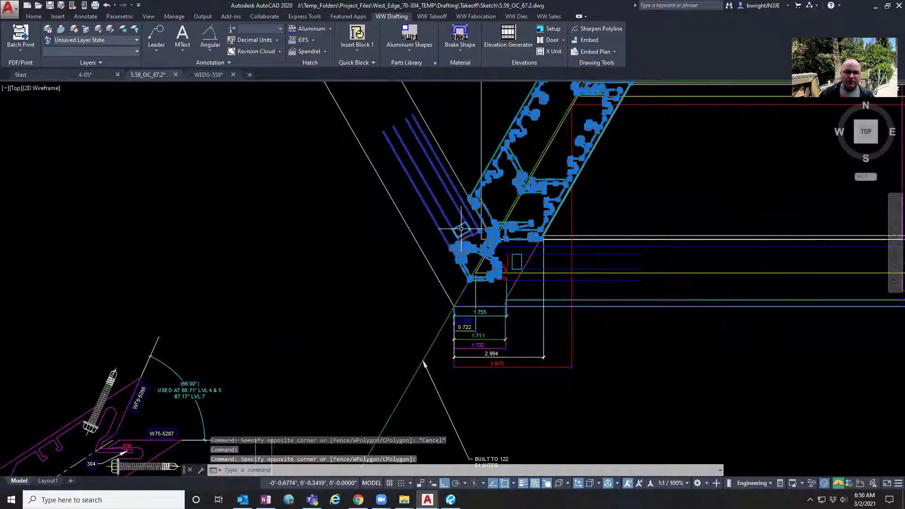
{"action": "left_click", "coordinate": [517, 266]}
{"action": "left_click", "coordinate": [502, 261]}
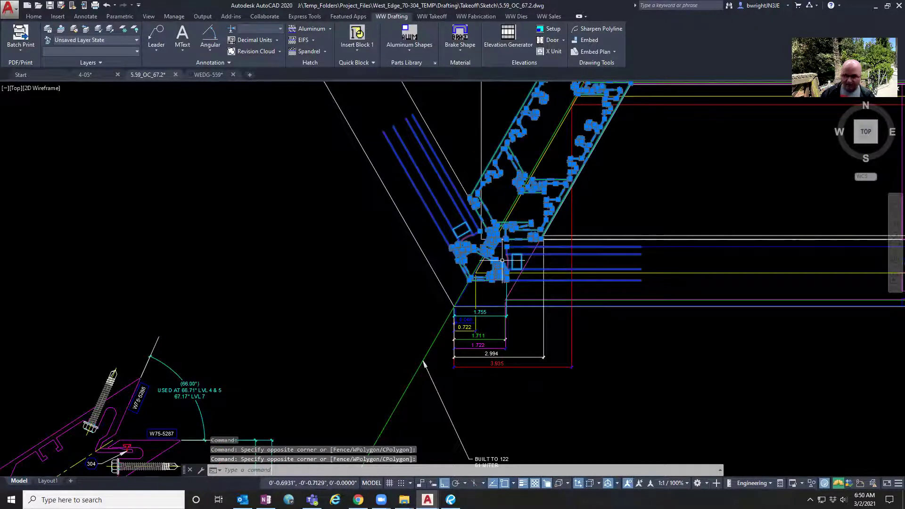
{"action": "key", "text": "Delete"}
{"action": "scroll", "coordinate": [502, 260], "scroll_direction": "down", "scroll_amount": 4}
{"action": "mouse_move", "coordinate": [502, 261]}
{"action": "middle_mouse_down"}
{"action": "mouse_move", "coordinate": [482, 248]}
{"action": "mouse_move", "coordinate": [457, 295]}
{"action": "middle_mouse_up"}
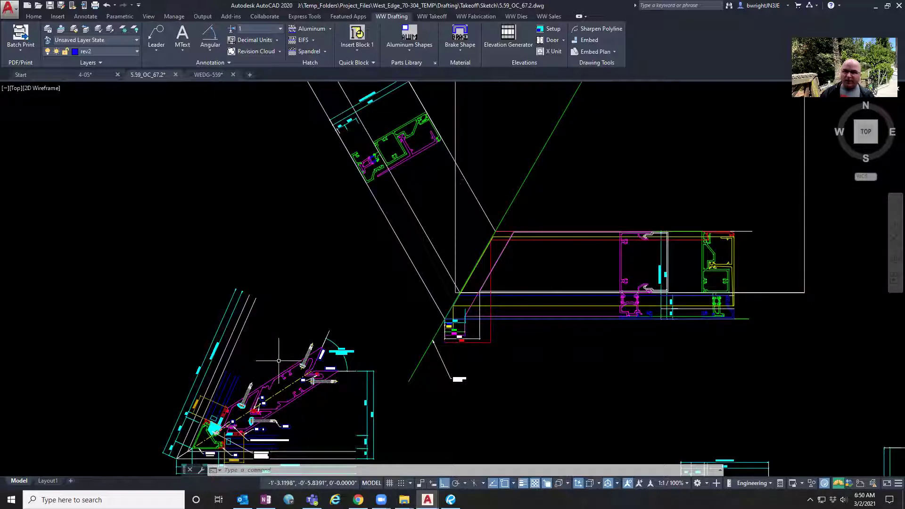
Draw a vertical line 30 inches long upward from the outer corner point where the two exterior face lines meet
{"action": "middle_click_drag", "start_coordinate": [426, 330], "coordinate": [425, 331]}
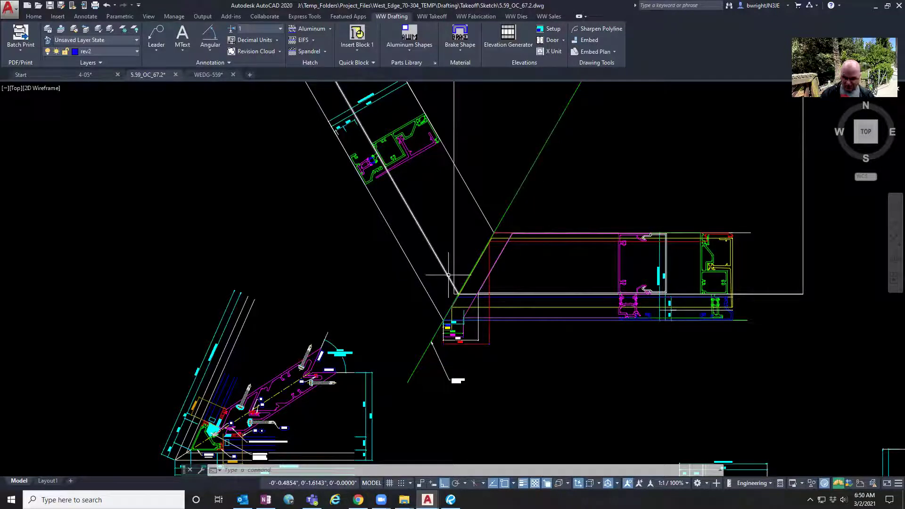
{"action": "type", "text": "l"}
{"action": "key", "text": "Return"}
{"action": "scroll", "coordinate": [448, 275], "scroll_direction": "up", "scroll_amount": 6}
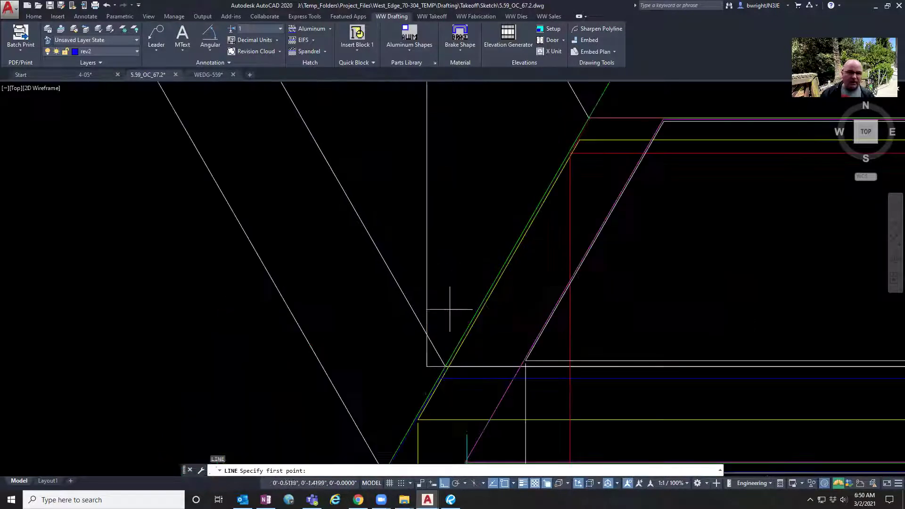
{"action": "scroll", "coordinate": [406, 370], "scroll_direction": "up", "scroll_amount": 2}
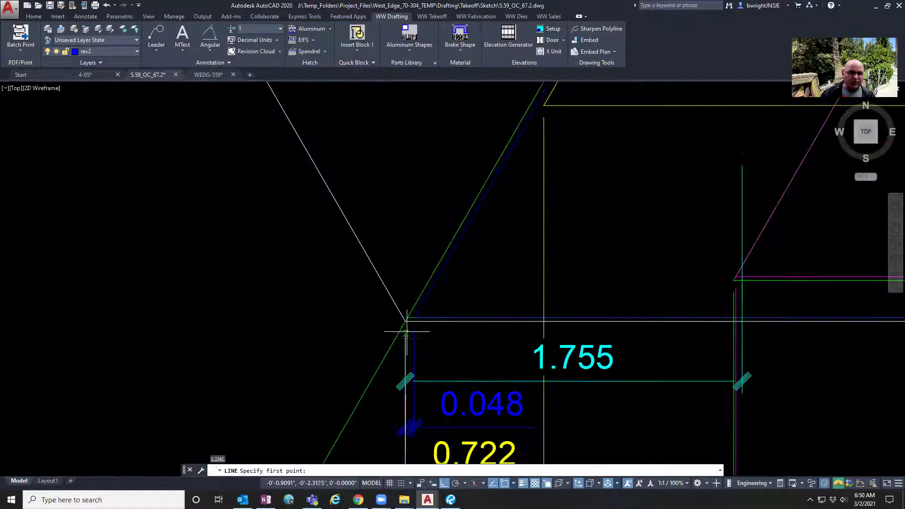
{"action": "left_click", "coordinate": [406, 321]}
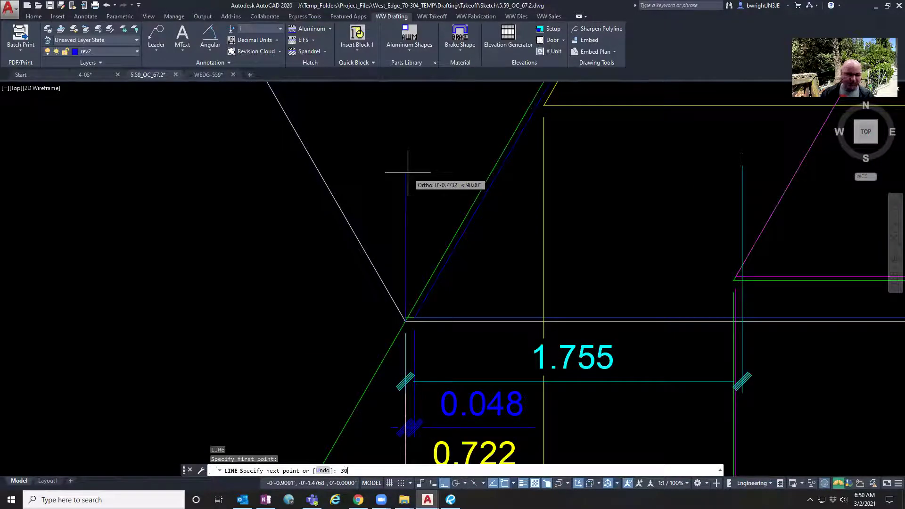
{"action": "key", "text": "Return"}
{"action": "scroll", "coordinate": [408, 173], "scroll_direction": "down", "scroll_amount": 6}
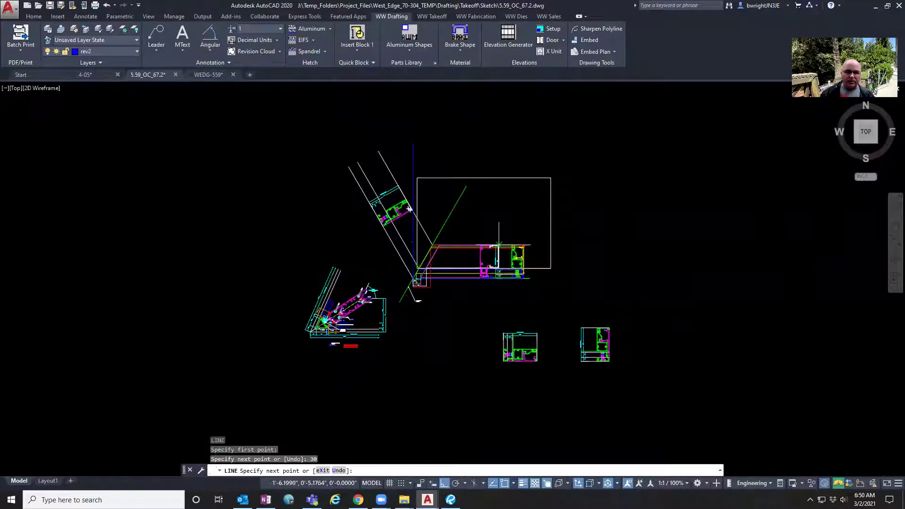
{"action": "key", "text": "Escape"}
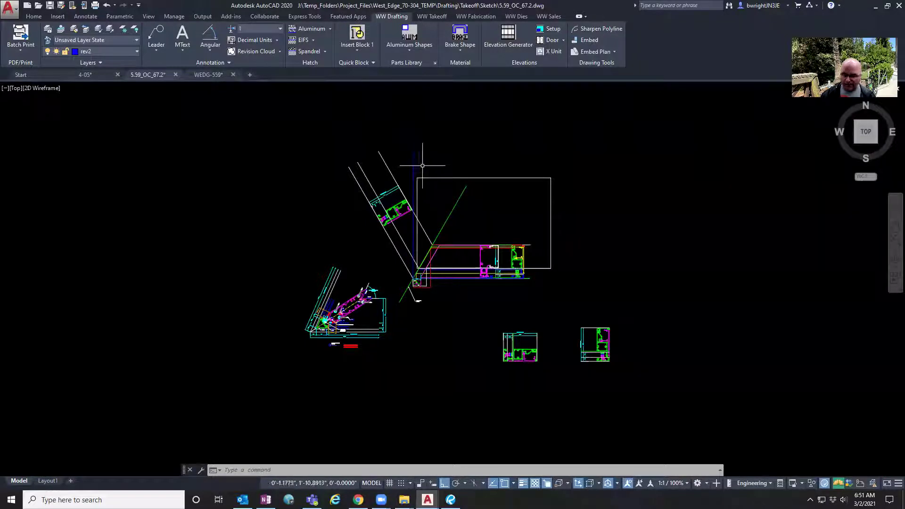
Rotate the vertical line -22.8 degrees about the outer corner point where the exterior face lines meet
{"action": "type", "text": "ro"}
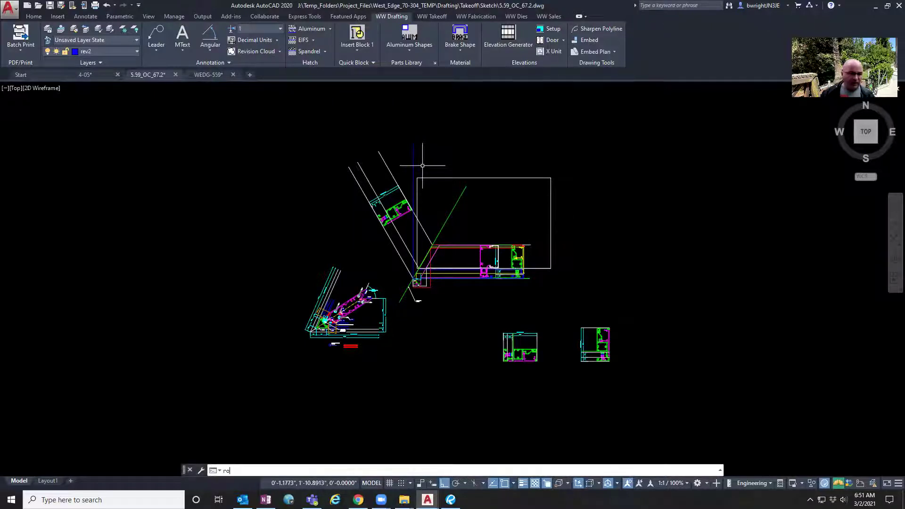
{"action": "key", "text": "Return"}
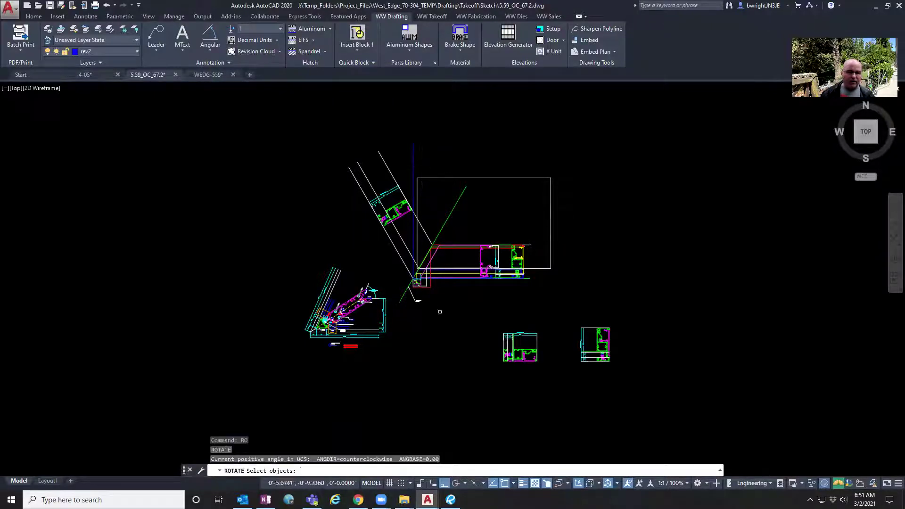
{"action": "scroll", "coordinate": [440, 312], "scroll_direction": "up", "scroll_amount": 8}
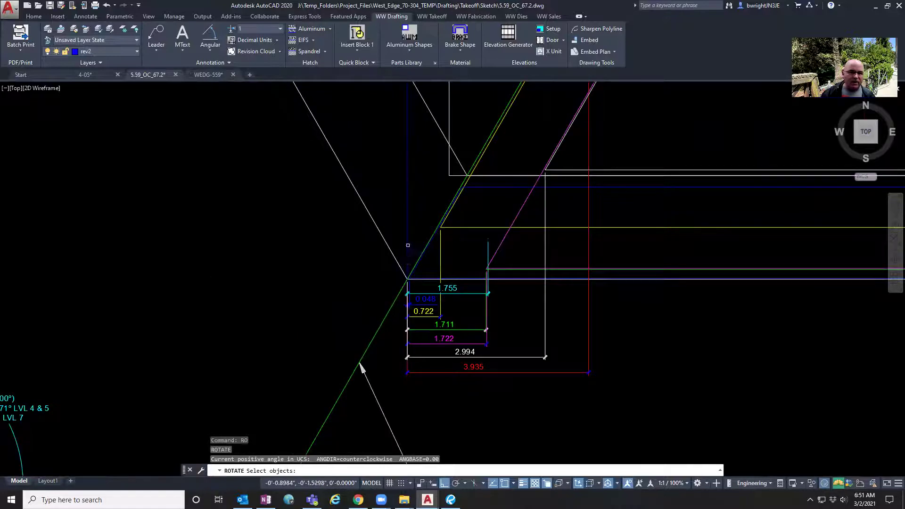
{"action": "scroll", "coordinate": [408, 245], "scroll_direction": "up", "scroll_amount": 4}
{"action": "left_click", "coordinate": [405, 255]}
{"action": "scroll", "coordinate": [402, 335], "scroll_direction": "up", "scroll_amount": 6}
{"action": "scroll", "coordinate": [400, 337], "scroll_direction": "up", "scroll_amount": 4}
{"action": "key", "text": "Return"}
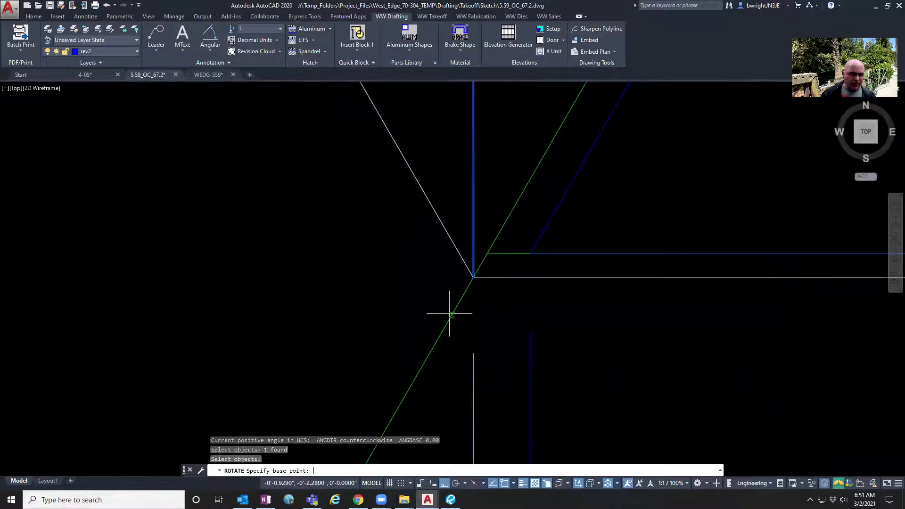
{"action": "scroll", "coordinate": [479, 278], "scroll_direction": "up", "scroll_amount": 4}
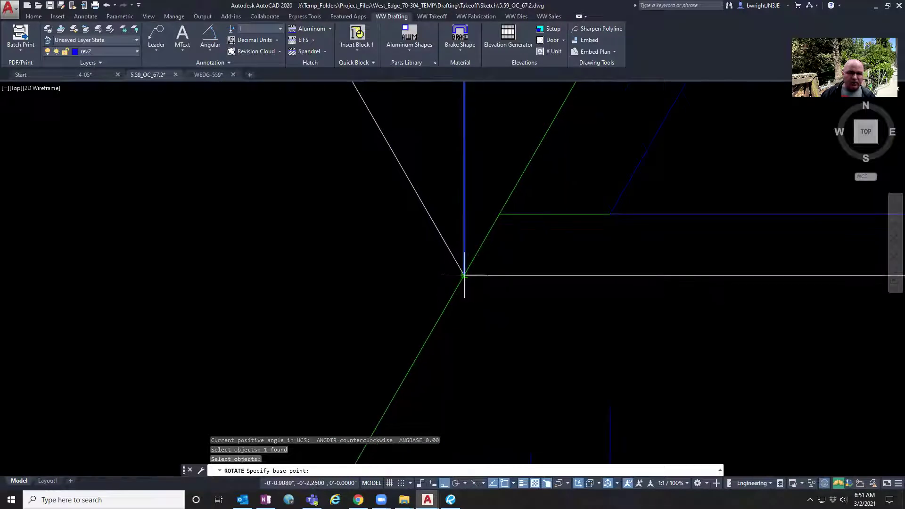
{"action": "left_click", "coordinate": [465, 275]}
{"action": "scroll", "coordinate": [464, 275], "scroll_direction": "down", "scroll_amount": 6}
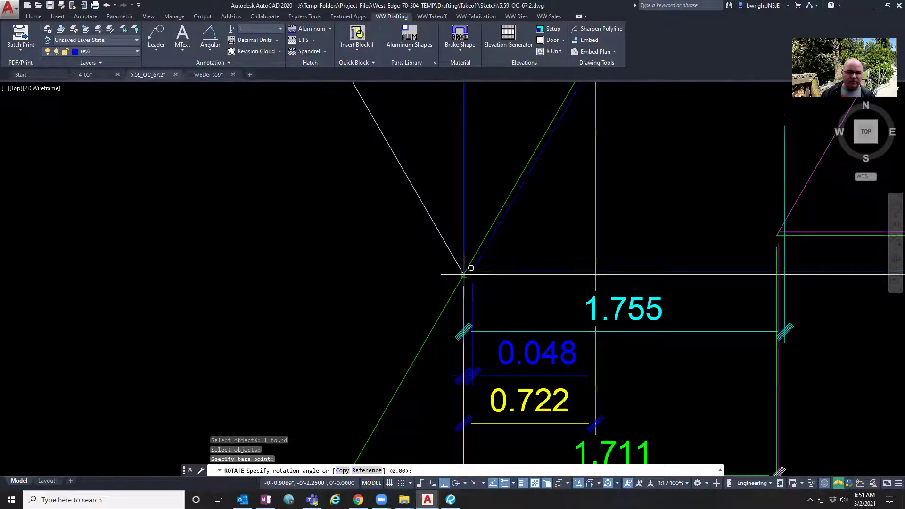
{"action": "scroll", "coordinate": [464, 274], "scroll_direction": "down", "scroll_amount": 5}
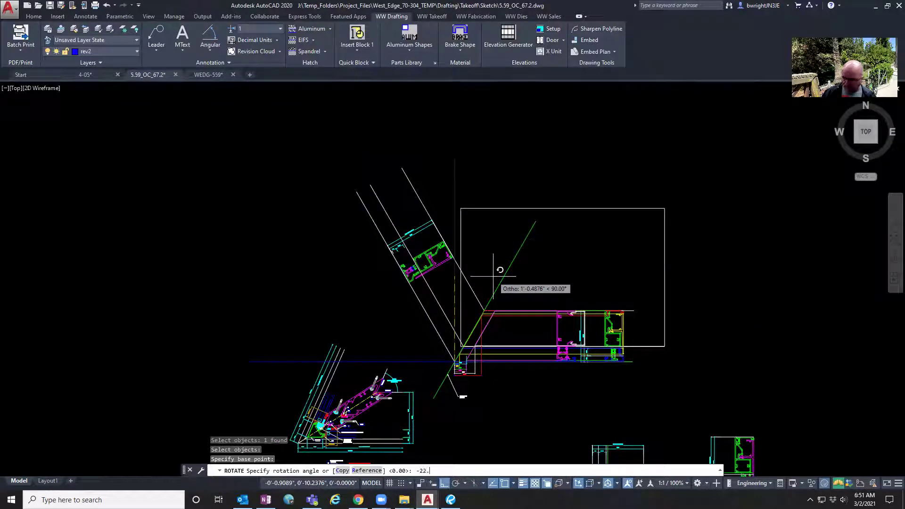
{"action": "type", "text": "-22.8"}
{"action": "key", "text": "Return"}
{"action": "middle_click_drag", "start_coordinate": [551, 264], "coordinate": [485, 230]}
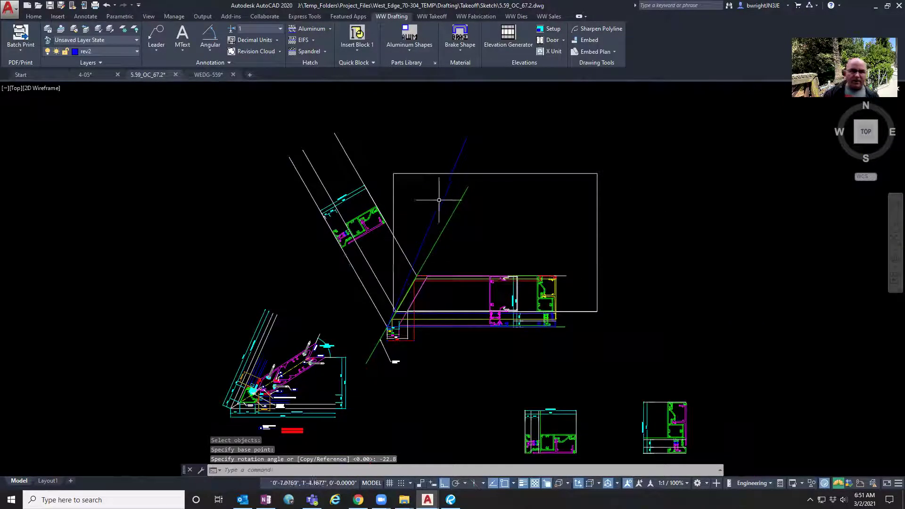
Add an angular dimension between the rotated line and the horizontal exterior face line, with its arc across the horizontal mullion run
{"action": "left_click", "coordinate": [210, 34]}
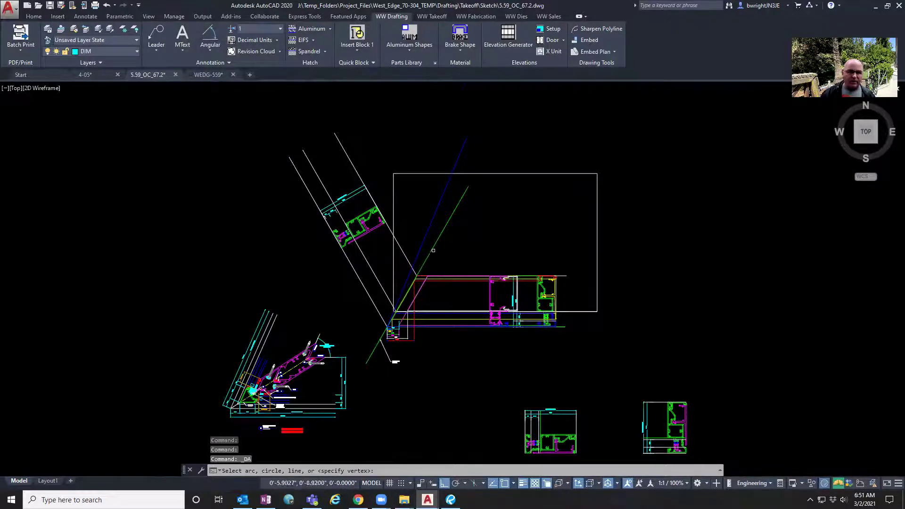
{"action": "scroll", "coordinate": [433, 251], "scroll_direction": "up", "scroll_amount": 4}
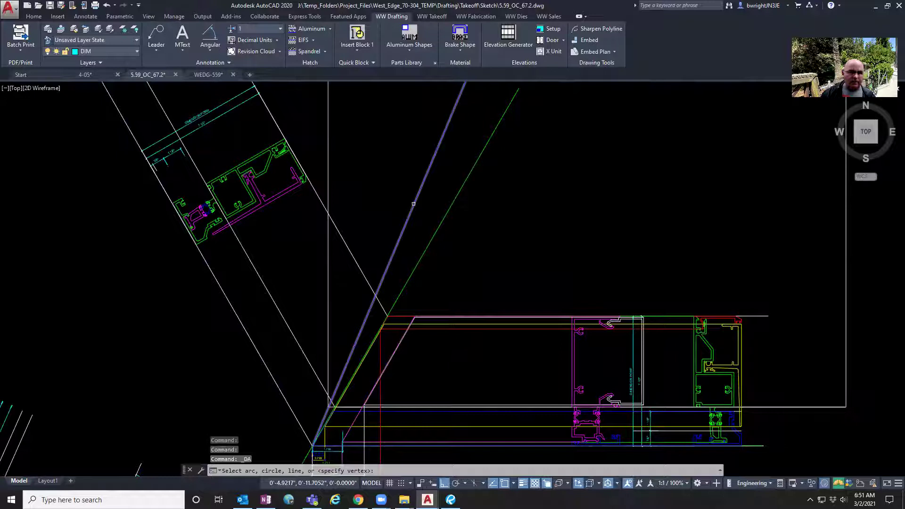
{"action": "left_click", "coordinate": [413, 204]}
{"action": "scroll", "coordinate": [455, 236], "scroll_direction": "up", "scroll_amount": 2}
{"action": "scroll", "coordinate": [542, 373], "scroll_direction": "up", "scroll_amount": 2}
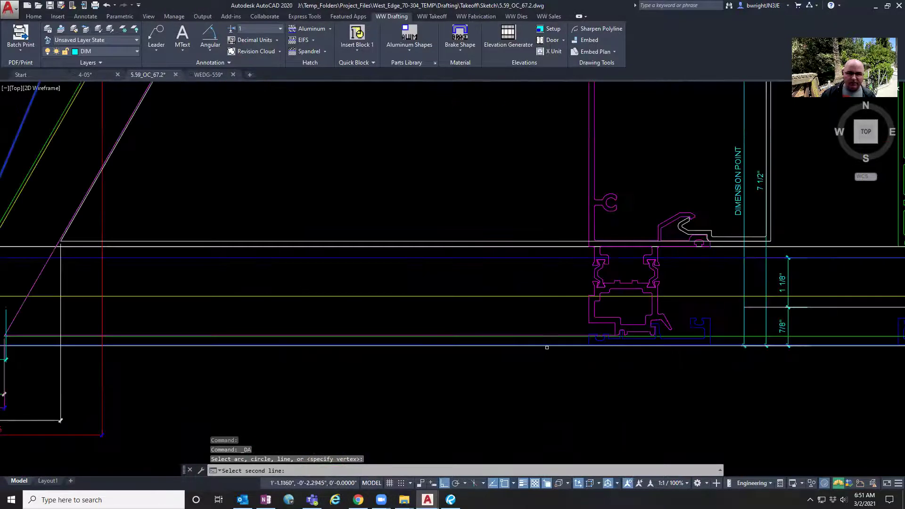
{"action": "left_click", "coordinate": [548, 347]}
{"action": "scroll", "coordinate": [544, 406], "scroll_direction": "down", "scroll_amount": 4}
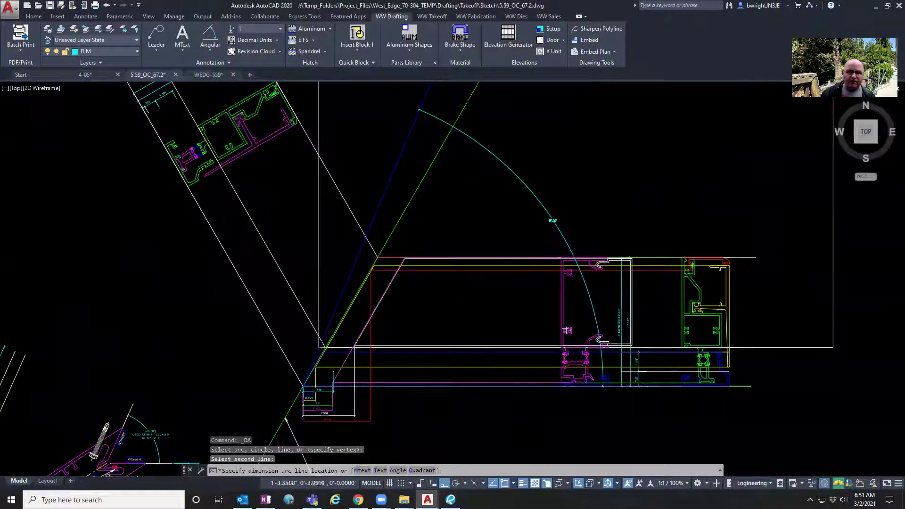
{"action": "left_click", "coordinate": [553, 221]}
{"action": "scroll", "coordinate": [542, 215], "scroll_direction": "up", "scroll_amount": 10}
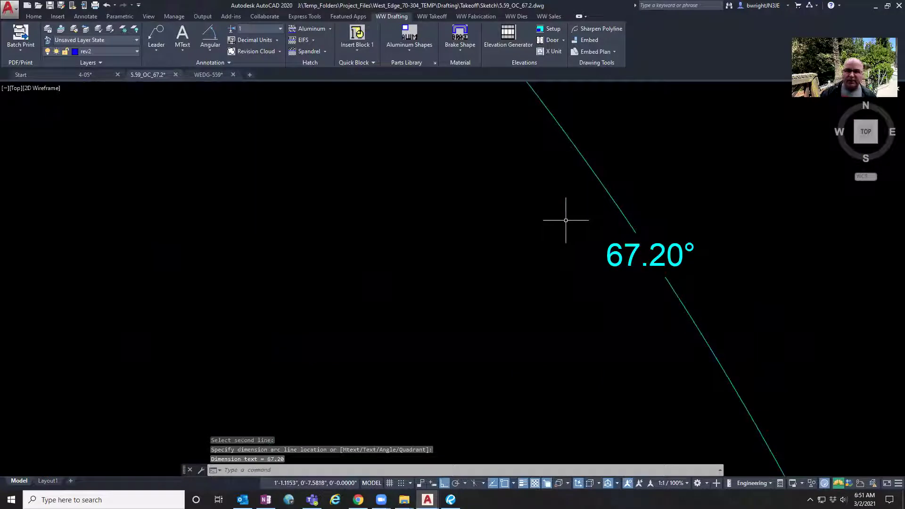
Check the 67.2 degree outside corner's miter angle in the Teams unit matrix and return to the AutoCAD drawing
{"action": "key", "text": "alt+Tab"}
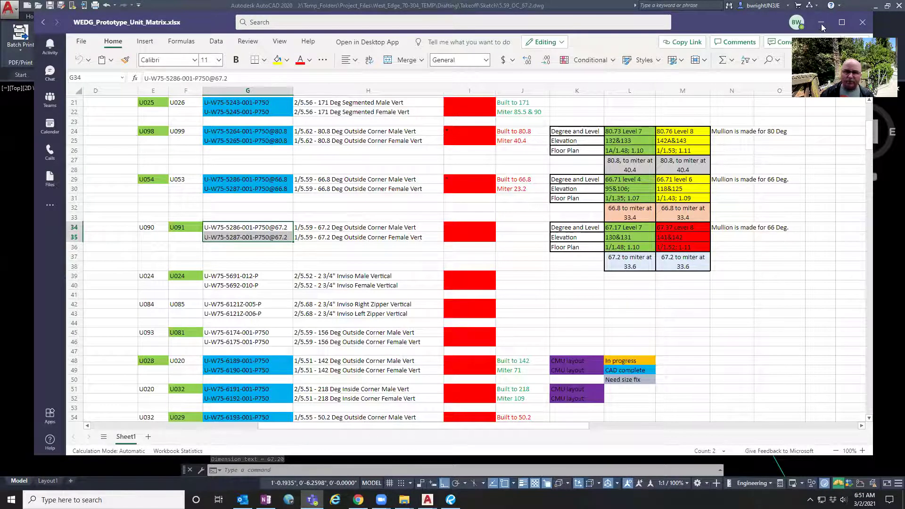
{"action": "left_click", "coordinate": [822, 22]}
{"action": "scroll", "coordinate": [561, 201], "scroll_direction": "down", "scroll_amount": 5}
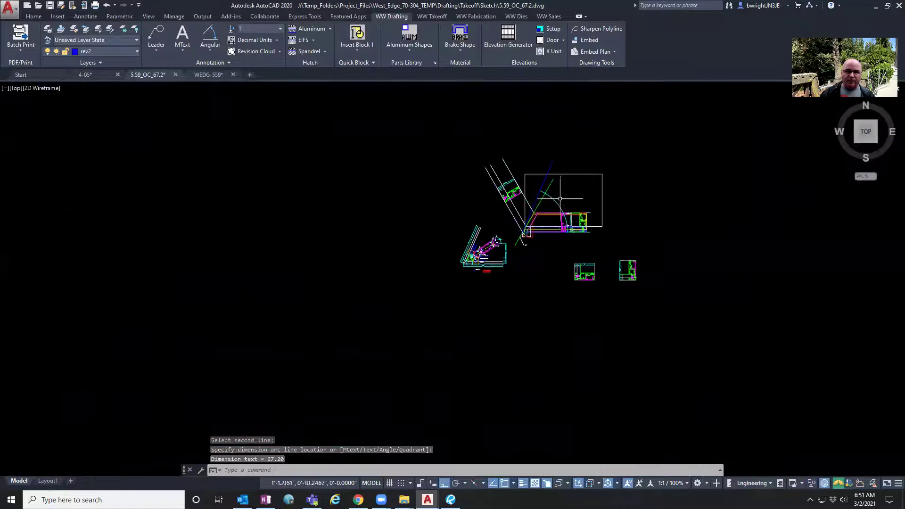
Compare the angle note on the pasted sheet detail with the newly dimensioned corner and its existing miter line
{"action": "scroll", "coordinate": [560, 199], "scroll_direction": "up", "scroll_amount": 6}
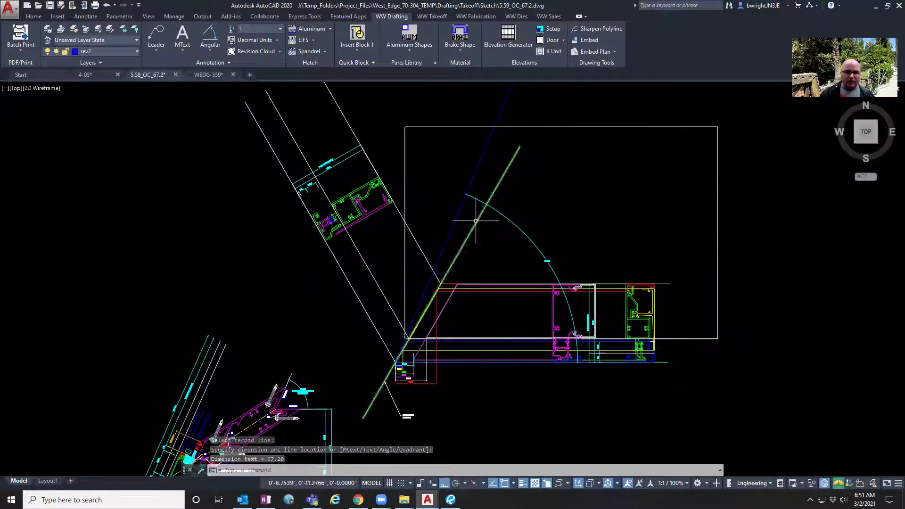
{"action": "scroll", "coordinate": [476, 221], "scroll_direction": "down", "scroll_amount": 5}
{"action": "scroll", "coordinate": [312, 329], "scroll_direction": "up", "scroll_amount": 6}
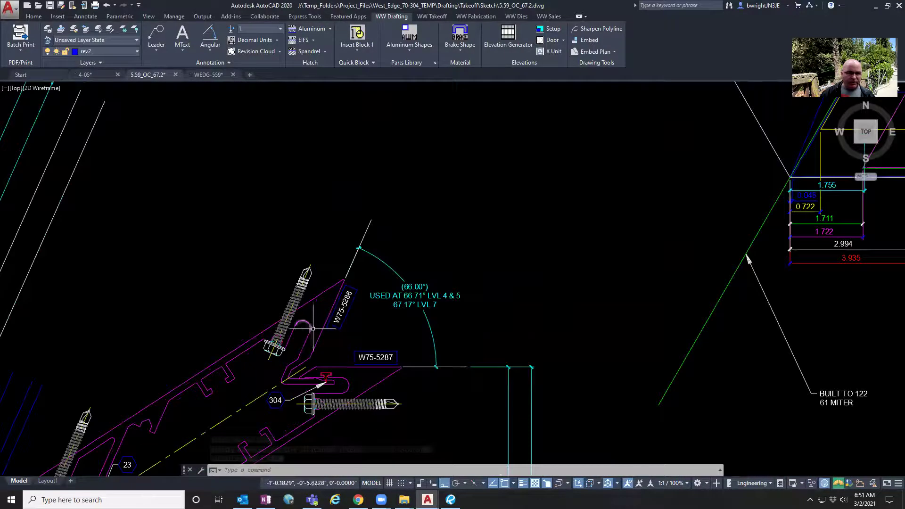
{"action": "scroll", "coordinate": [312, 328], "scroll_direction": "down", "scroll_amount": 2}
{"action": "scroll", "coordinate": [370, 245], "scroll_direction": "down", "scroll_amount": 3}
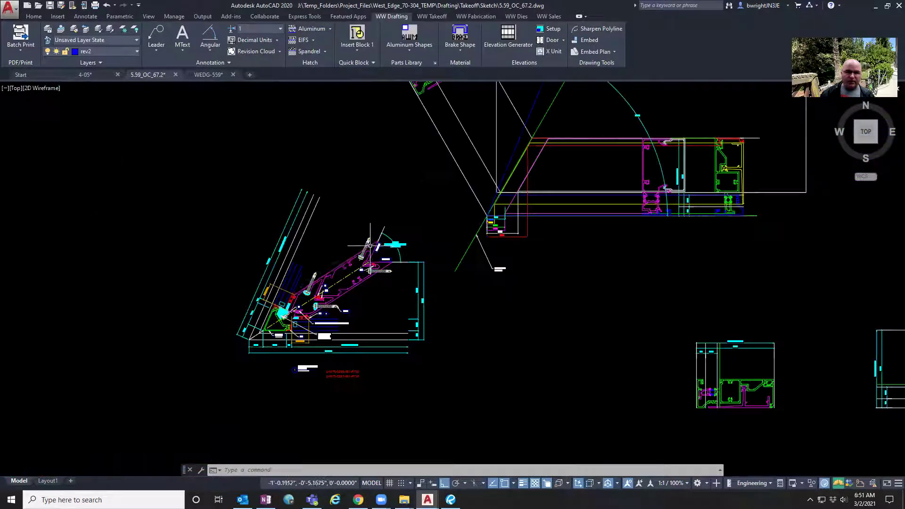
{"action": "middle_click_drag", "start_coordinate": [455, 222], "coordinate": [430, 246]}
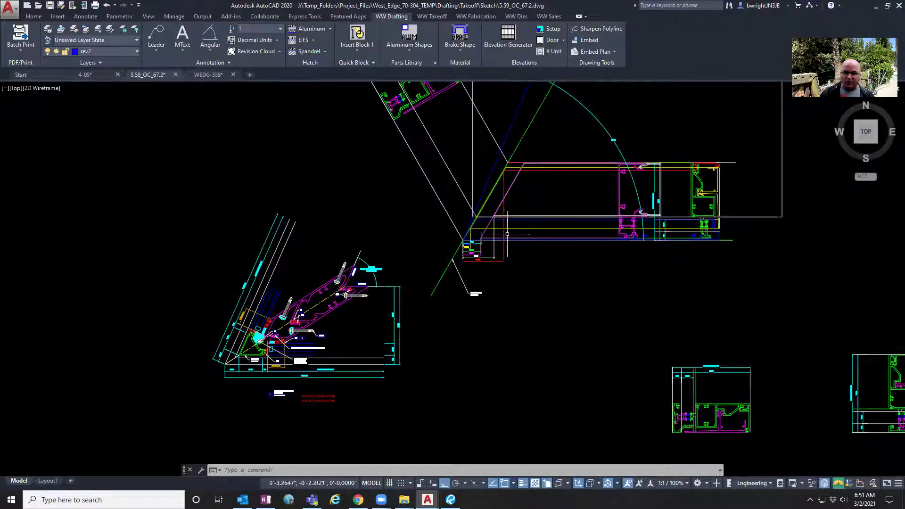
{"action": "middle_click_drag", "start_coordinate": [507, 227], "coordinate": [476, 256]}
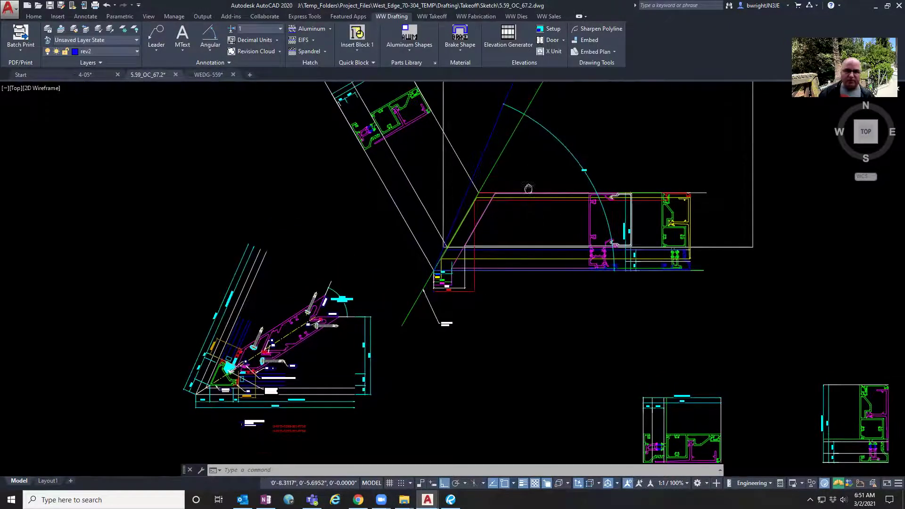
{"action": "middle_click_drag", "start_coordinate": [530, 191], "coordinate": [508, 213]}
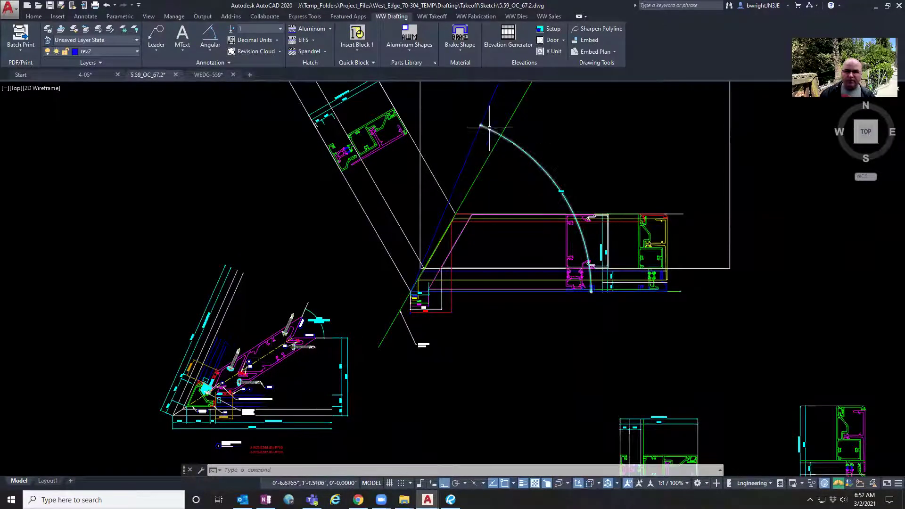
{"action": "middle_click_drag", "start_coordinate": [515, 257], "coordinate": [501, 288]}
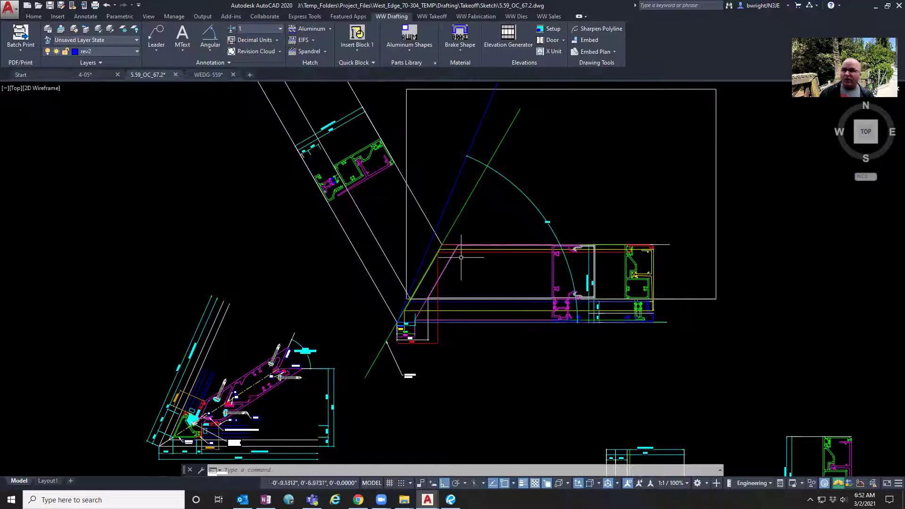
{"action": "middle_click_drag", "start_coordinate": [327, 385], "coordinate": [319, 376]}
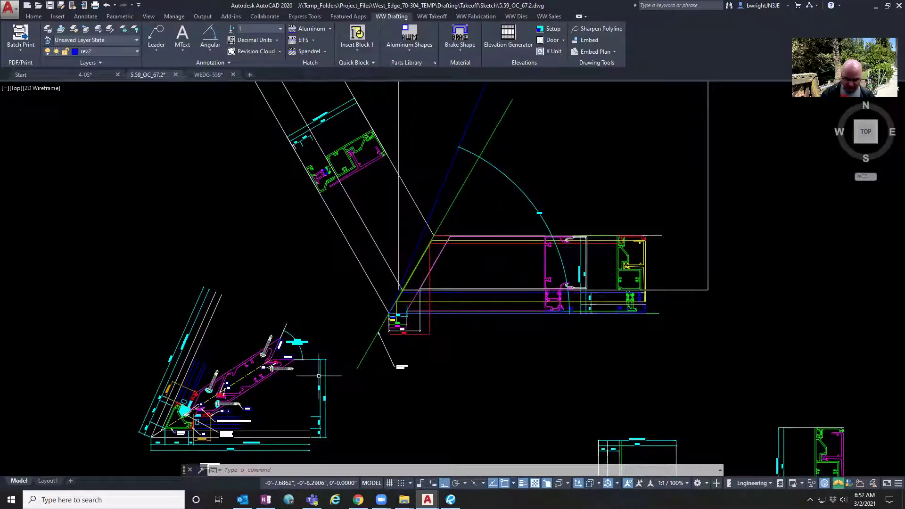
Draw a construction line from the outer corner point bisecting the angle between the rotated line and the horizontal exterior face line
{"action": "type", "text": "XL"}
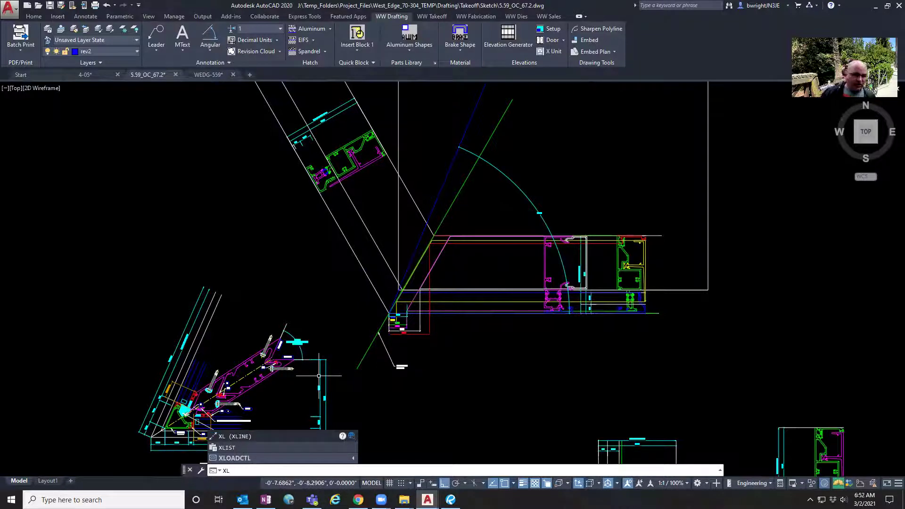
{"action": "key", "text": "Return"}
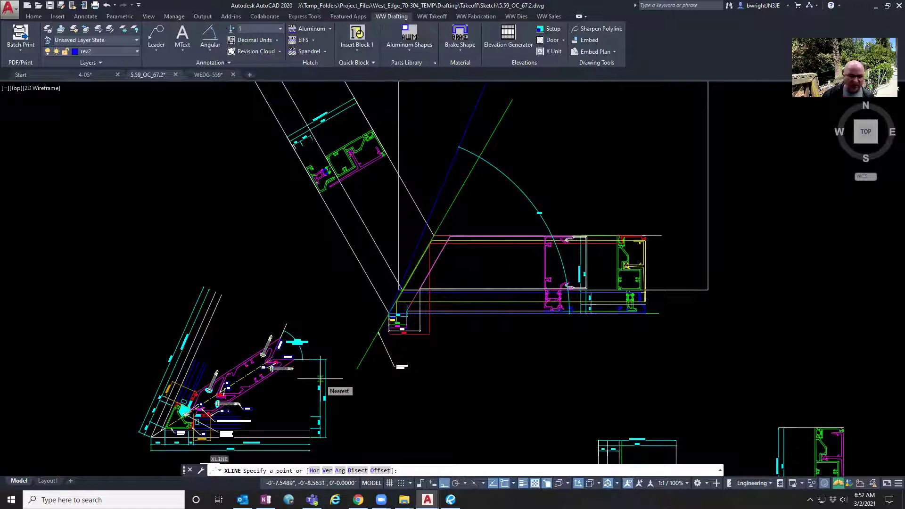
{"action": "type", "text": "b"}
{"action": "key", "text": "Return"}
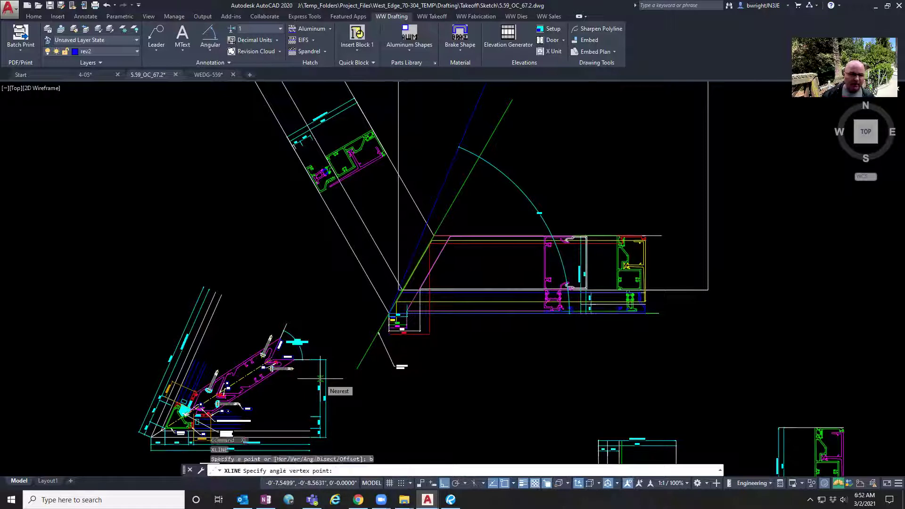
{"action": "scroll", "coordinate": [344, 370], "scroll_direction": "up", "scroll_amount": 1}
{"action": "scroll", "coordinate": [356, 367], "scroll_direction": "up", "scroll_amount": 1}
{"action": "scroll", "coordinate": [410, 283], "scroll_direction": "up", "scroll_amount": 6}
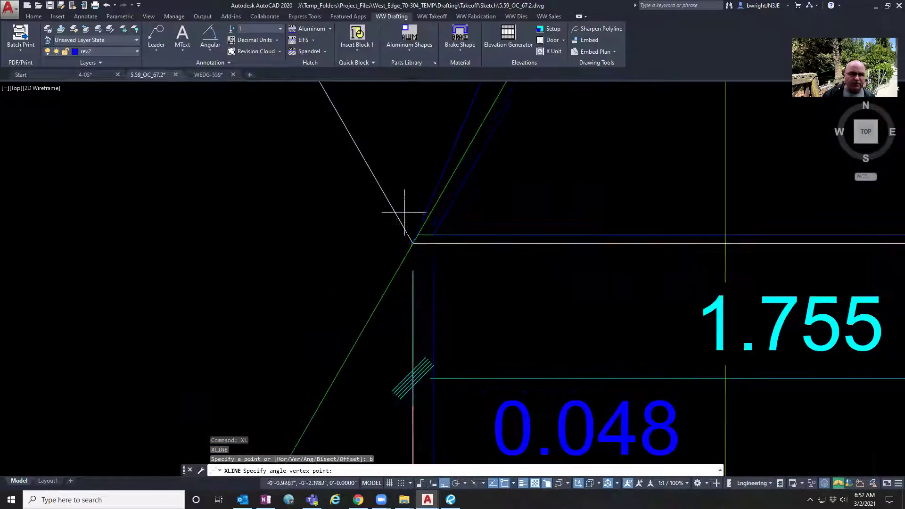
{"action": "left_click", "coordinate": [413, 244]}
{"action": "scroll", "coordinate": [413, 243], "scroll_direction": "down", "scroll_amount": 5}
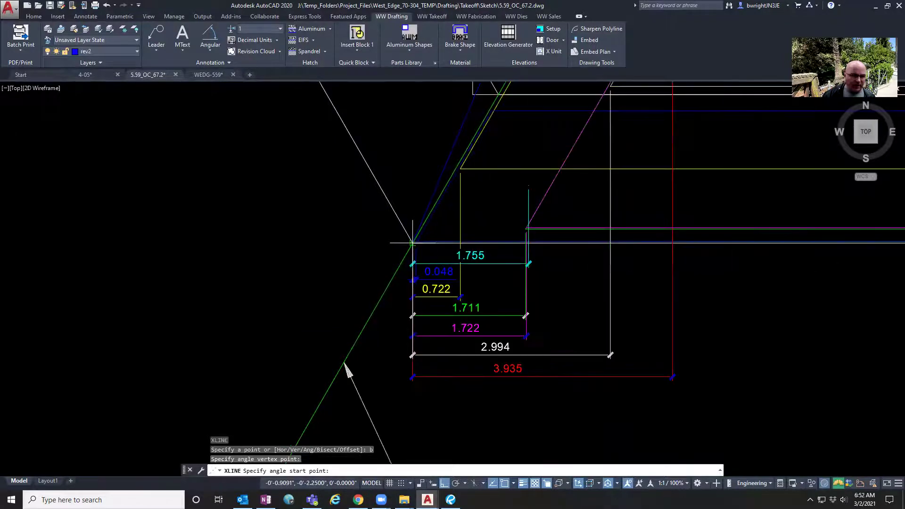
{"action": "scroll", "coordinate": [413, 243], "scroll_direction": "down", "scroll_amount": 5}
{"action": "scroll", "coordinate": [456, 177], "scroll_direction": "up", "scroll_amount": 5}
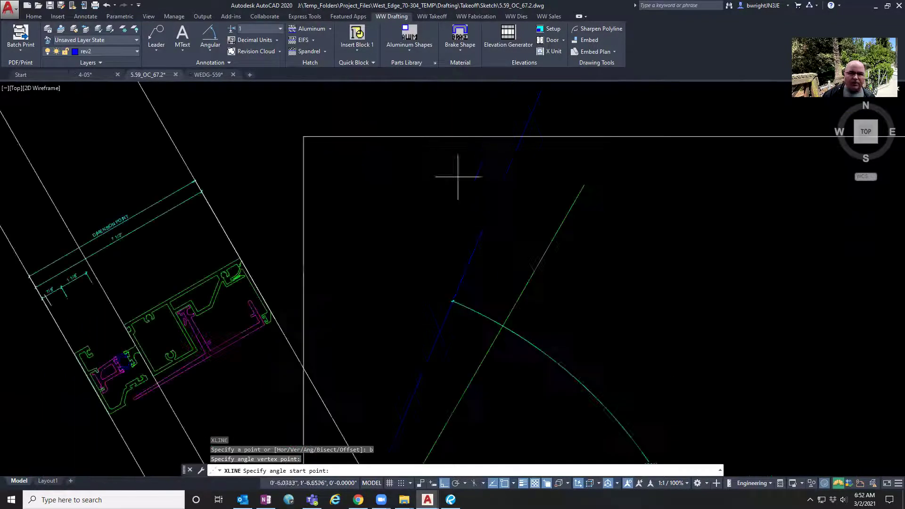
{"action": "left_click", "coordinate": [505, 179]}
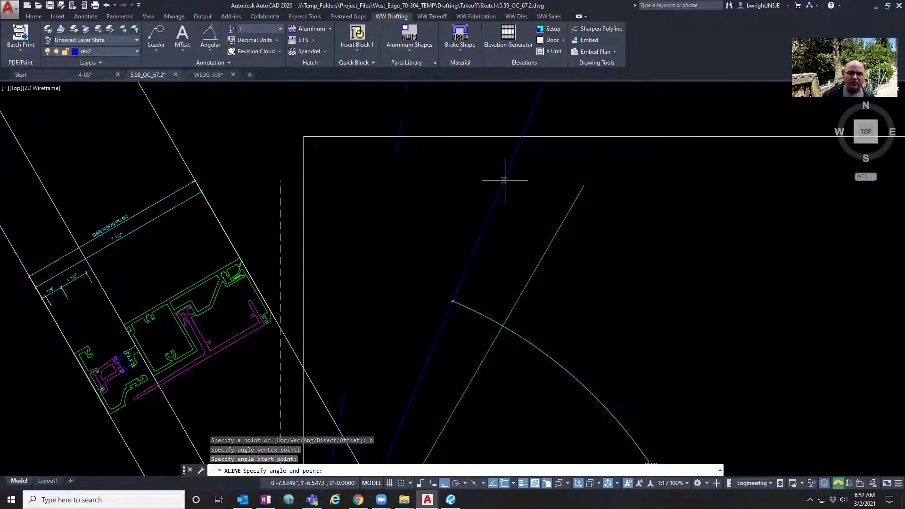
{"action": "scroll", "coordinate": [504, 180], "scroll_direction": "down", "scroll_amount": 8}
{"action": "scroll", "coordinate": [534, 279], "scroll_direction": "up", "scroll_amount": 10}
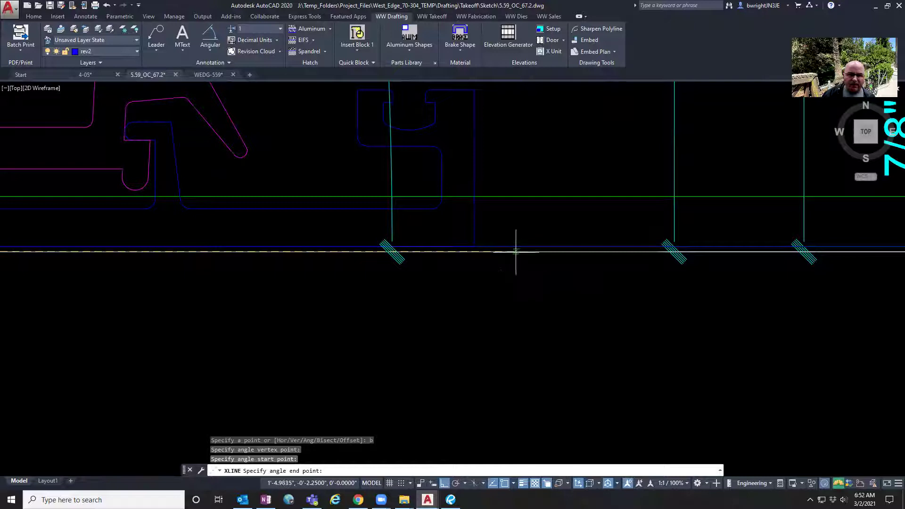
{"action": "left_click", "coordinate": [516, 252]}
{"action": "scroll", "coordinate": [516, 253], "scroll_direction": "down", "scroll_amount": 6}
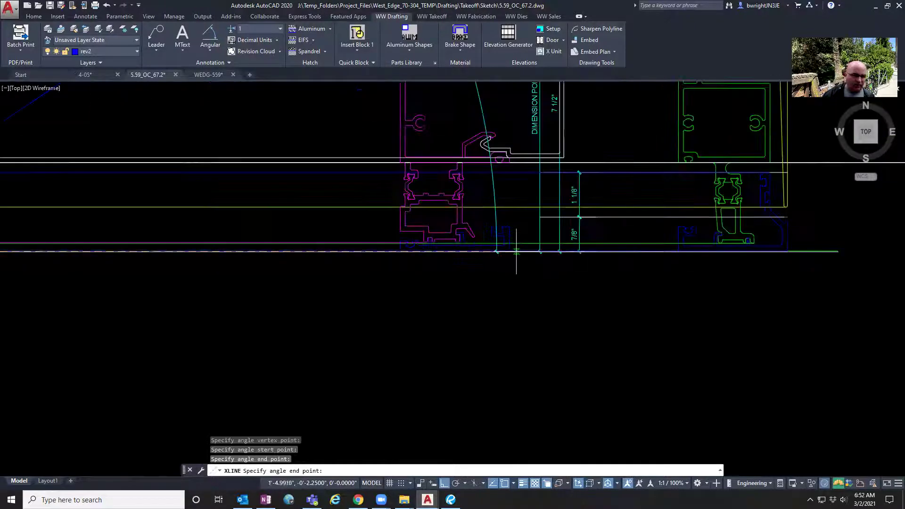
{"action": "scroll", "coordinate": [517, 253], "scroll_direction": "down", "scroll_amount": 5}
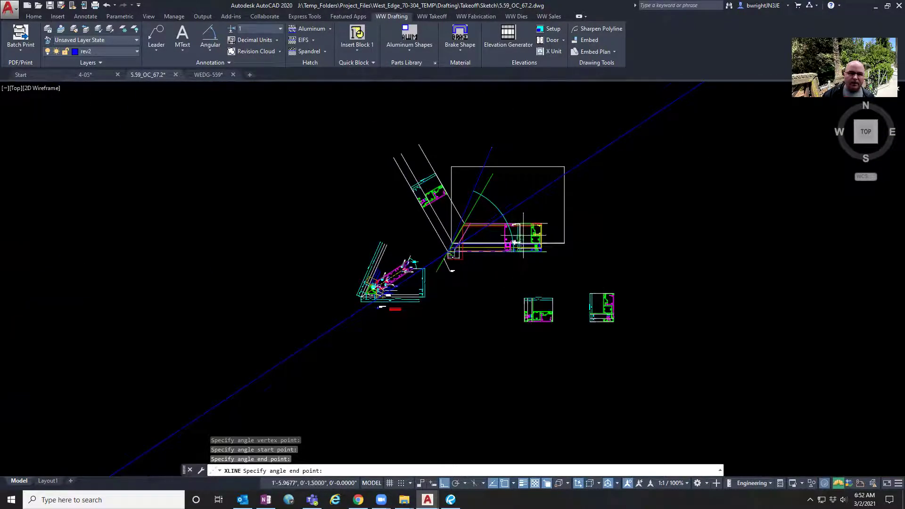
{"action": "key", "text": "Return"}
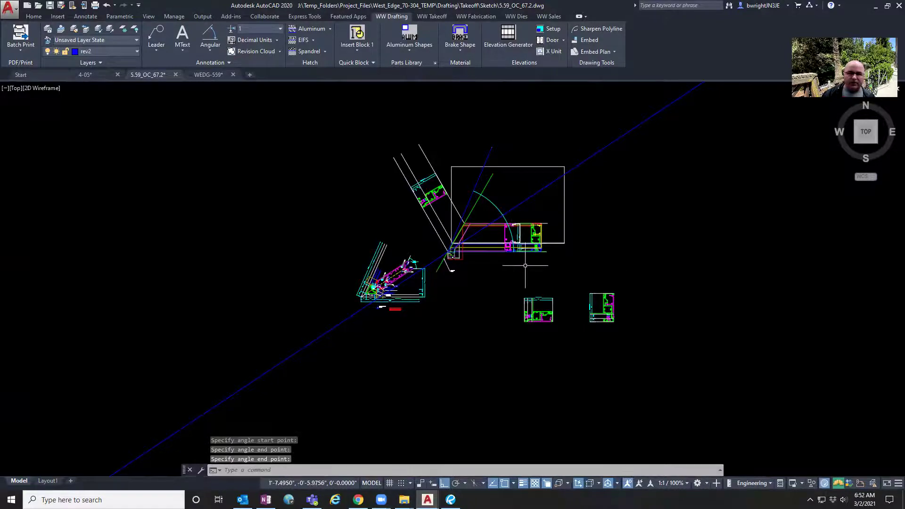
{"action": "scroll", "coordinate": [508, 218], "scroll_direction": "up", "scroll_amount": 4}
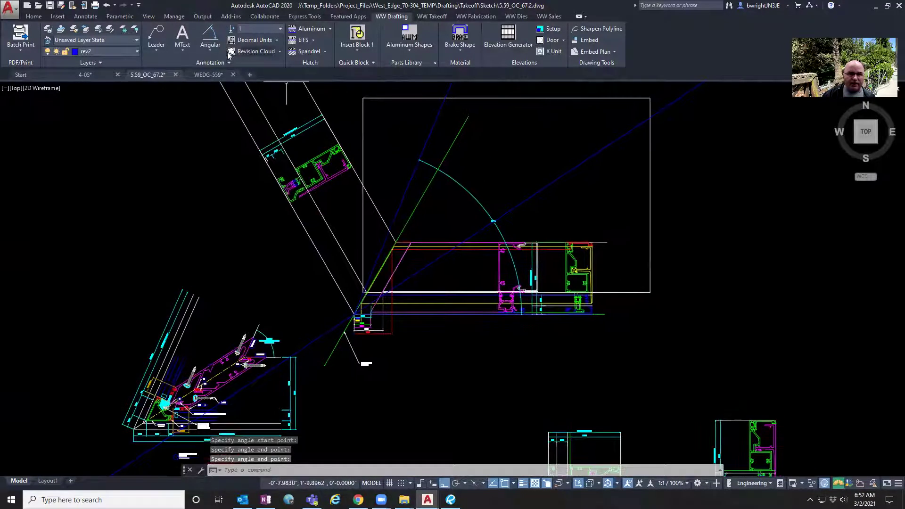
Move both ends of the existing miter line so that it lies along the bisecting construction line through the outer corner
{"action": "middle_click_drag", "start_coordinate": [410, 297], "coordinate": [413, 283]}
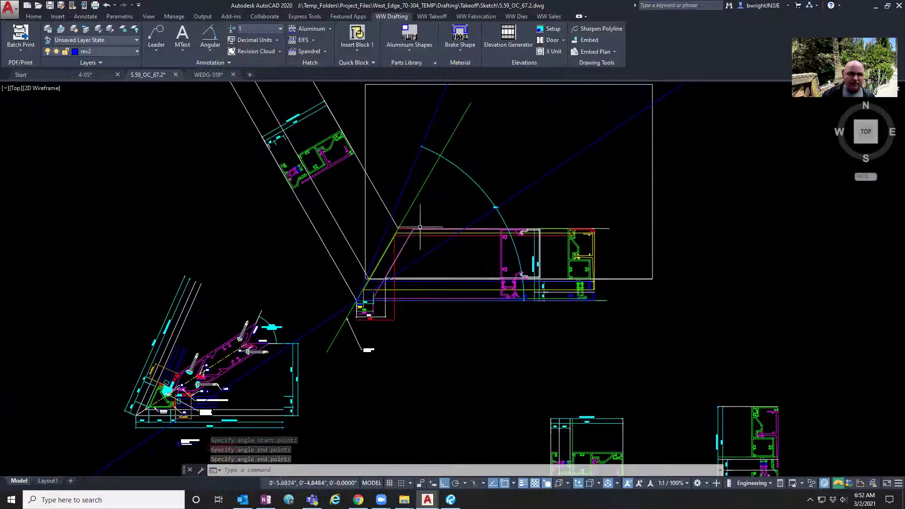
{"action": "left_click", "coordinate": [418, 194]}
{"action": "scroll", "coordinate": [489, 154], "scroll_direction": "up", "scroll_amount": 2}
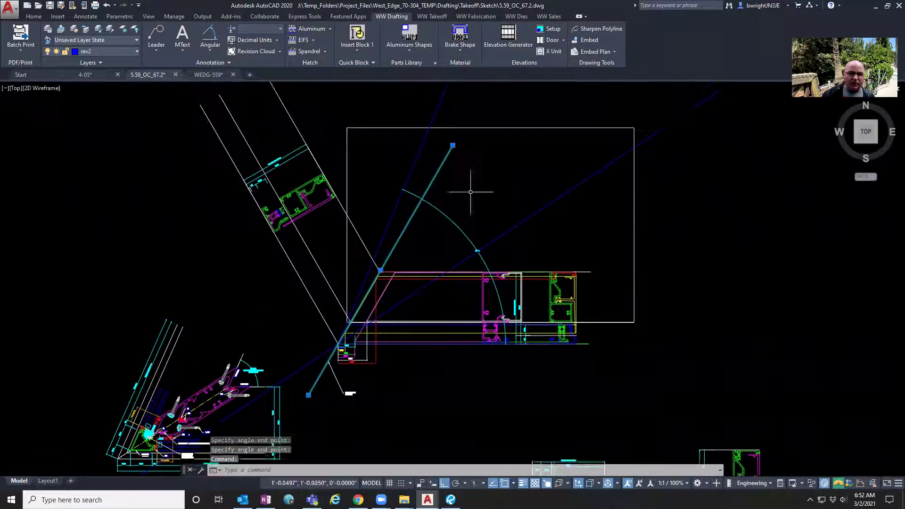
{"action": "left_click", "coordinate": [441, 132]}
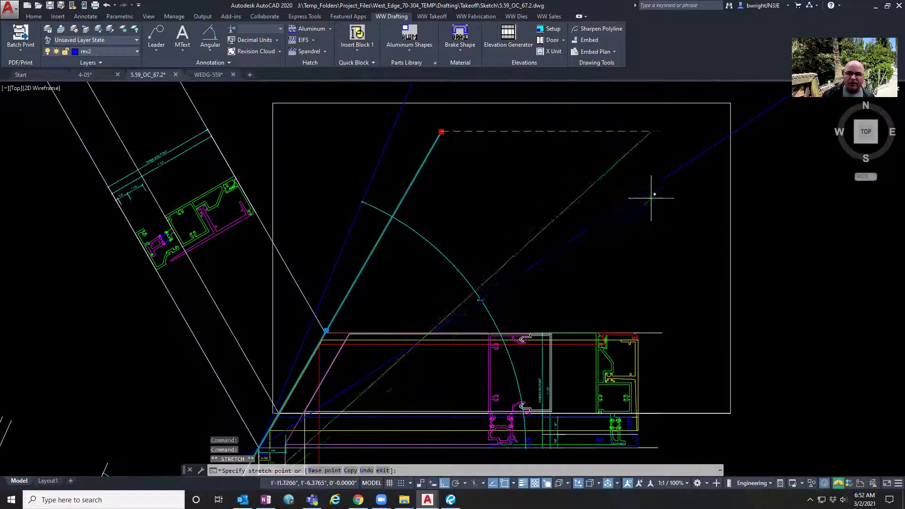
{"action": "left_click", "coordinate": [660, 181]}
{"action": "middle_click_drag", "start_coordinate": [655, 209], "coordinate": [708, 99]}
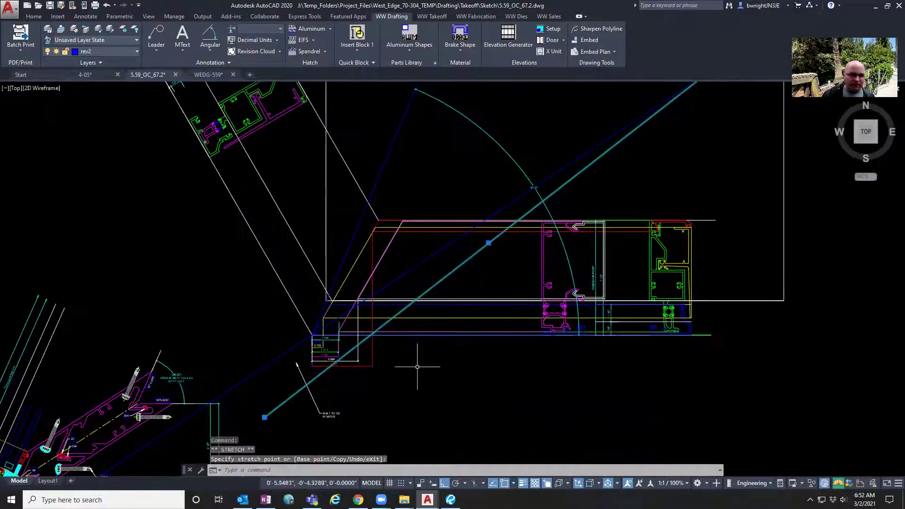
{"action": "middle_click_drag", "start_coordinate": [258, 407], "coordinate": [344, 324]}
{"action": "left_click", "coordinate": [350, 337]}
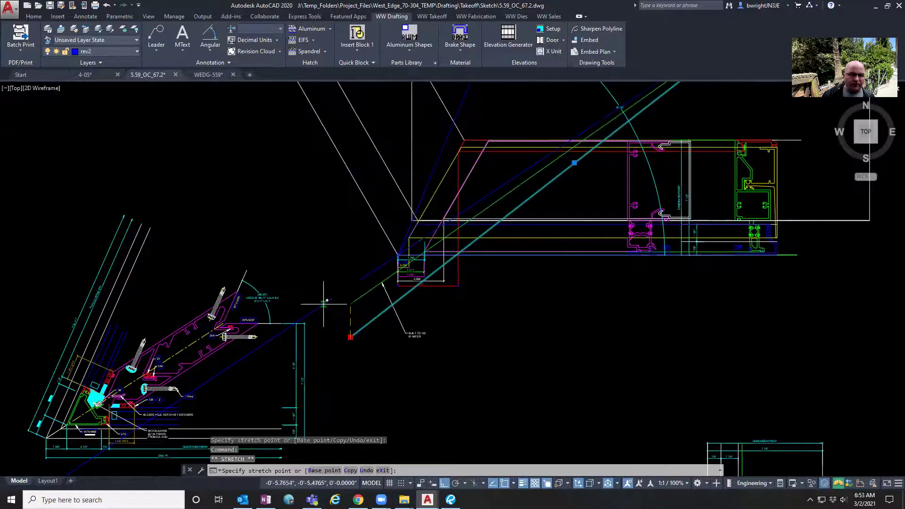
{"action": "left_click", "coordinate": [325, 303]}
{"action": "key", "text": "Escape"}
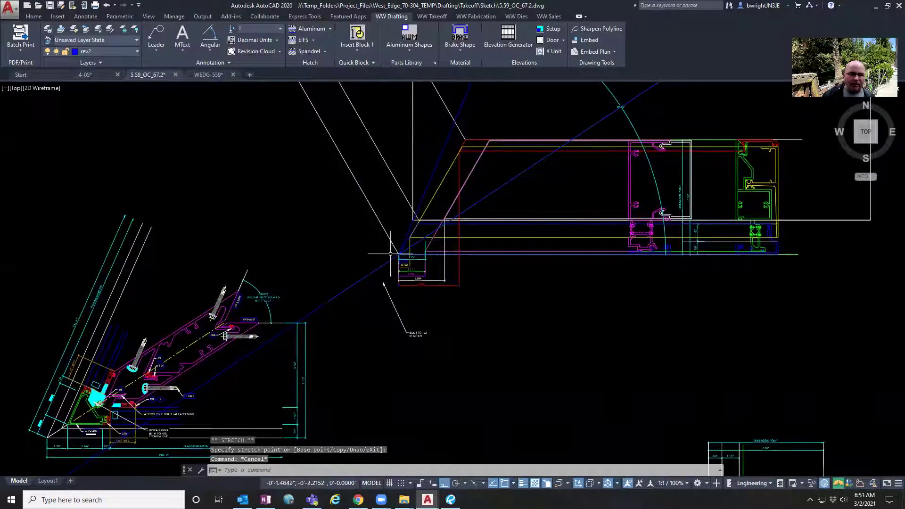
Delete the bisecting construction line, keeping the repositioned miter line
{"action": "scroll", "coordinate": [391, 253], "scroll_direction": "down", "scroll_amount": 4}
{"action": "middle_click_drag", "start_coordinate": [696, 96], "coordinate": [646, 176]}
{"action": "left_click", "coordinate": [652, 136]}
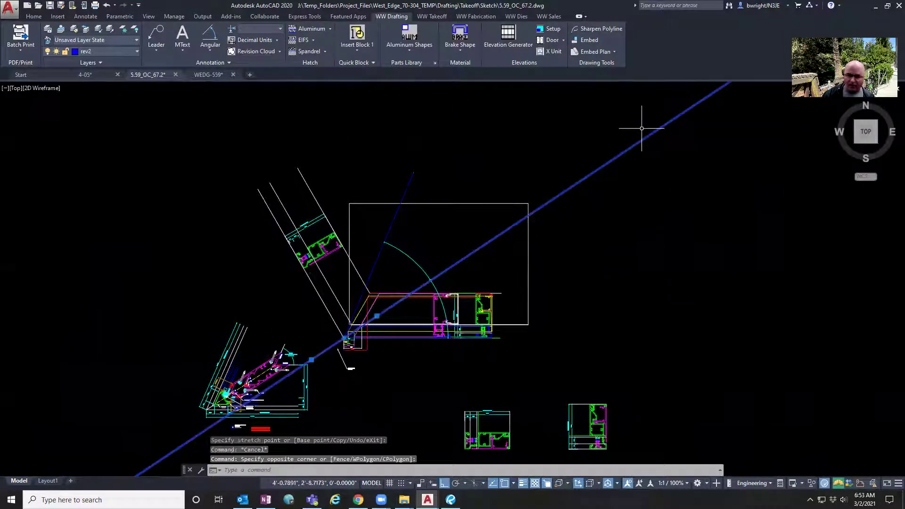
{"action": "key", "text": "Delete"}
{"action": "scroll", "coordinate": [618, 217], "scroll_direction": "up", "scroll_amount": 3}
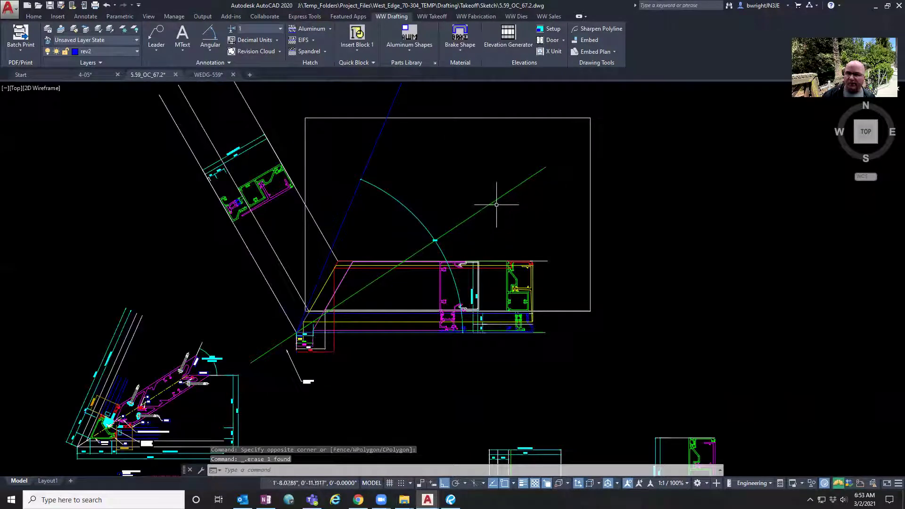
Add an angular dimension between the rotated line and the miter line, with its arc outside the existing corner angle dimension
{"action": "left_click", "coordinate": [211, 33]}
{"action": "scroll", "coordinate": [440, 231], "scroll_direction": "up", "scroll_amount": 5}
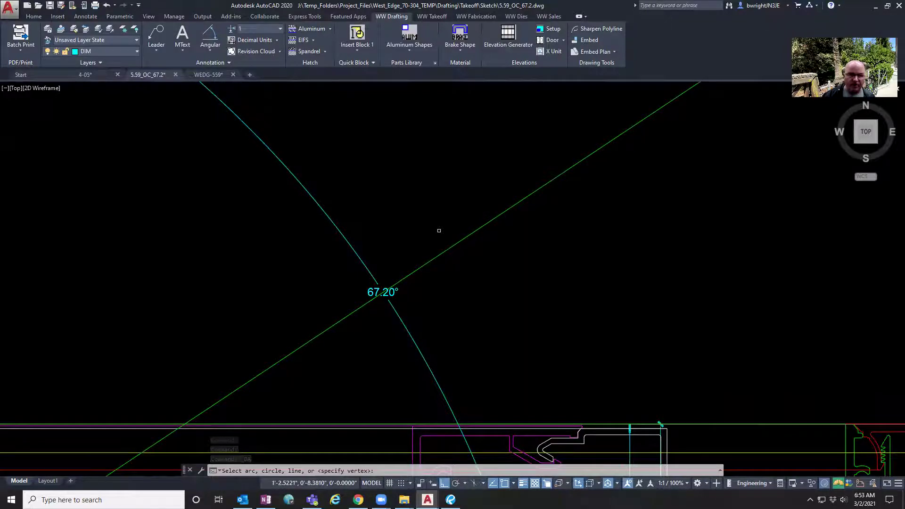
{"action": "scroll", "coordinate": [439, 230], "scroll_direction": "down", "scroll_amount": 2}
{"action": "scroll", "coordinate": [236, 83], "scroll_direction": "down", "scroll_amount": 2}
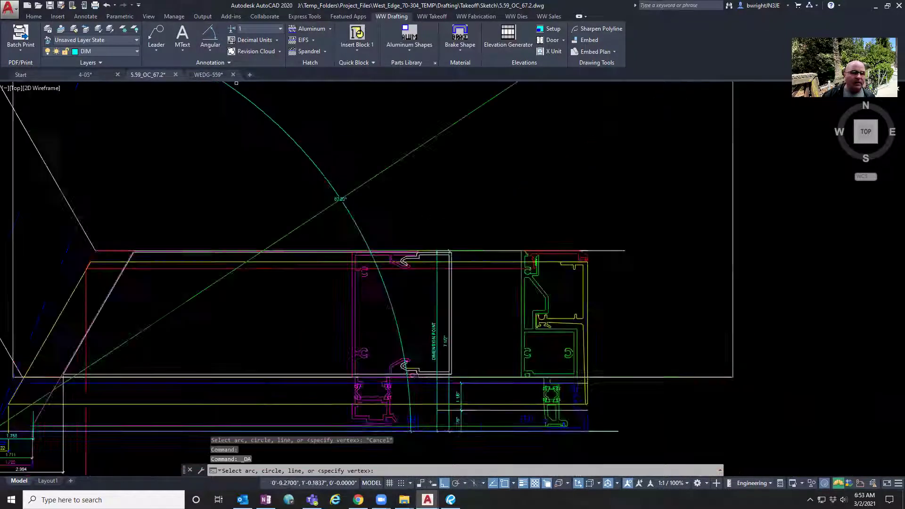
{"action": "scroll", "coordinate": [298, 107], "scroll_direction": "down", "scroll_amount": 2}
{"action": "left_click", "coordinate": [270, 92]}
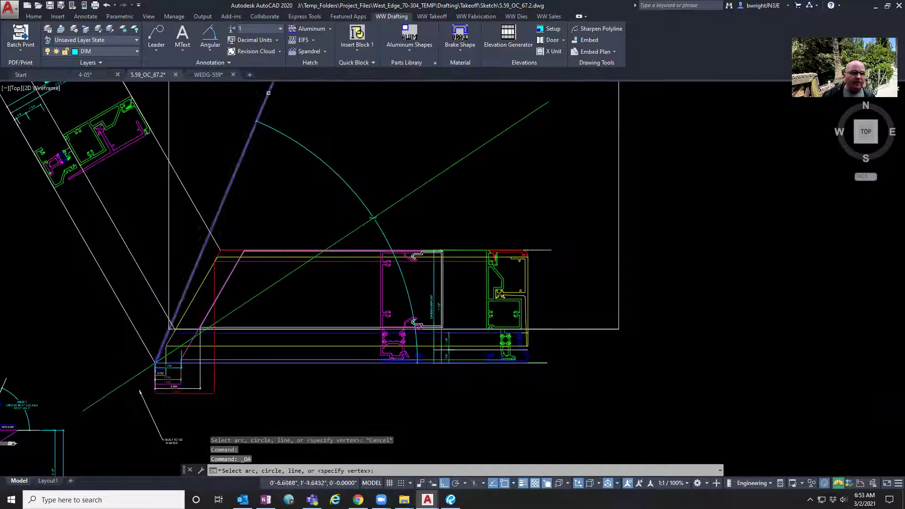
{"action": "left_click", "coordinate": [403, 195]}
{"action": "scroll", "coordinate": [405, 203], "scroll_direction": "up", "scroll_amount": 2}
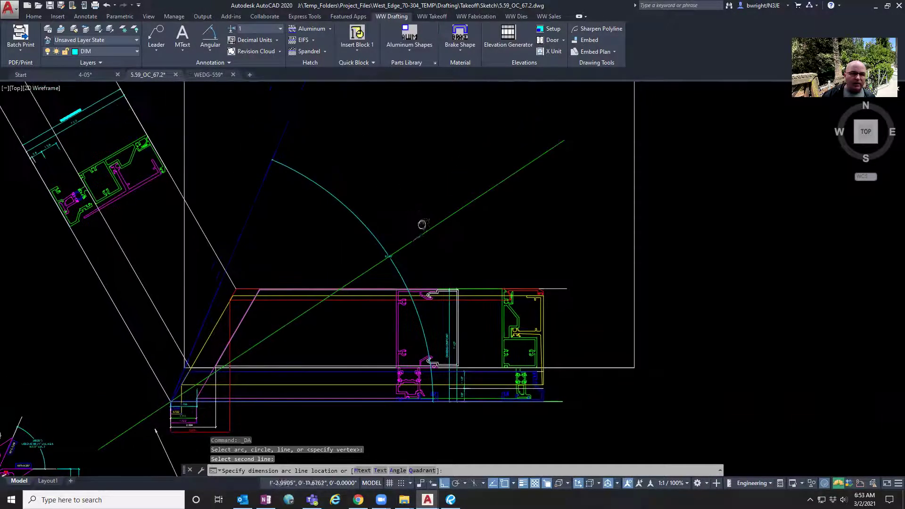
{"action": "left_click", "coordinate": [421, 208]}
{"action": "scroll", "coordinate": [356, 155], "scroll_direction": "up", "scroll_amount": 3}
{"action": "scroll", "coordinate": [356, 155], "scroll_direction": "down", "scroll_amount": 5}
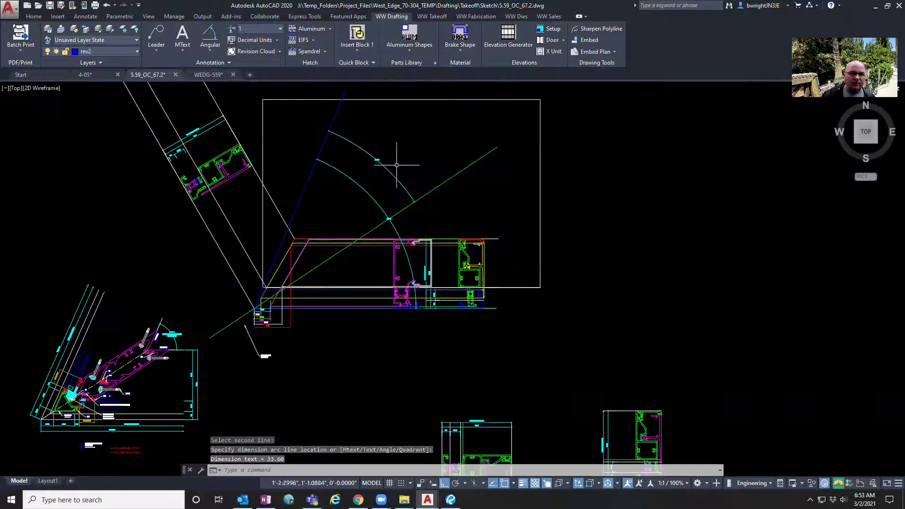
Add an angular dimension between the miter line and the horizontal exterior face line, with its arc across the mullion run
{"action": "right_click", "coordinate": [407, 168]}
{"action": "left_click", "coordinate": [418, 169]}
{"action": "scroll", "coordinate": [404, 186], "scroll_direction": "up", "scroll_amount": 6}
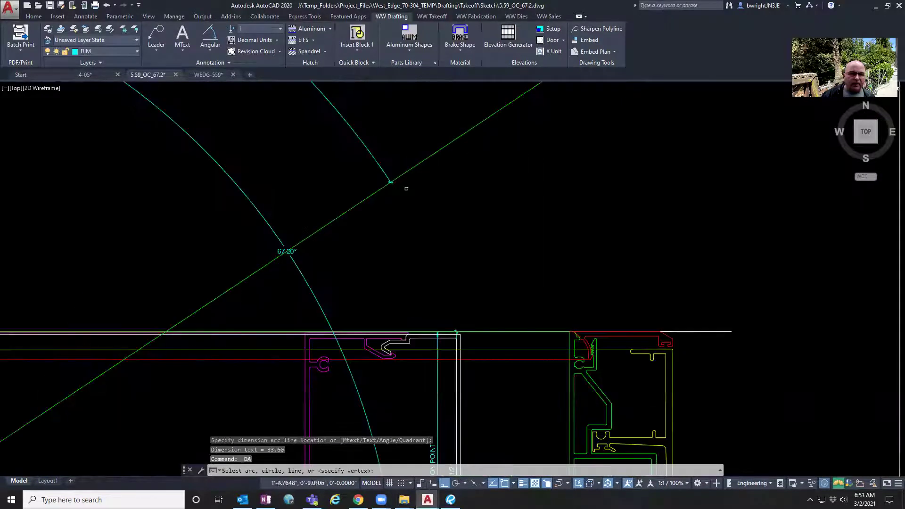
{"action": "left_click", "coordinate": [398, 177]}
{"action": "scroll", "coordinate": [409, 170], "scroll_direction": "down", "scroll_amount": 5}
{"action": "scroll", "coordinate": [419, 264], "scroll_direction": "up", "scroll_amount": 4}
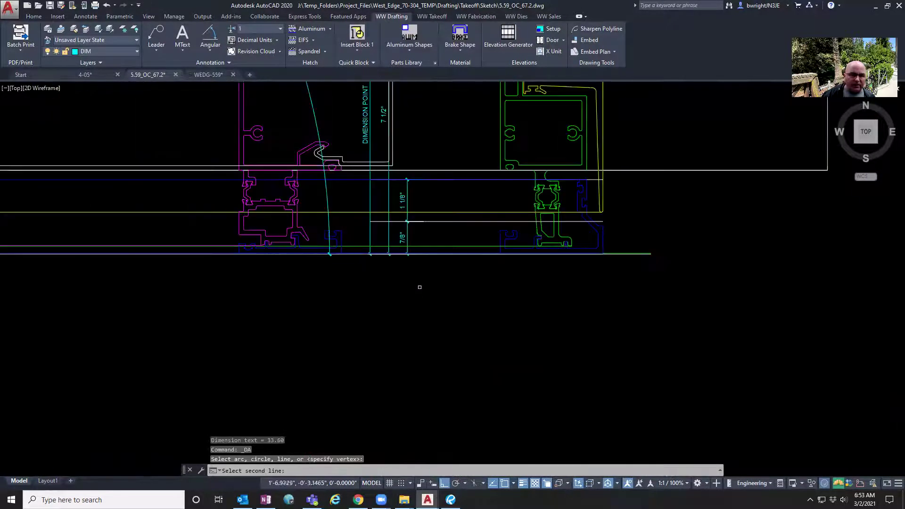
{"action": "left_click", "coordinate": [421, 255]}
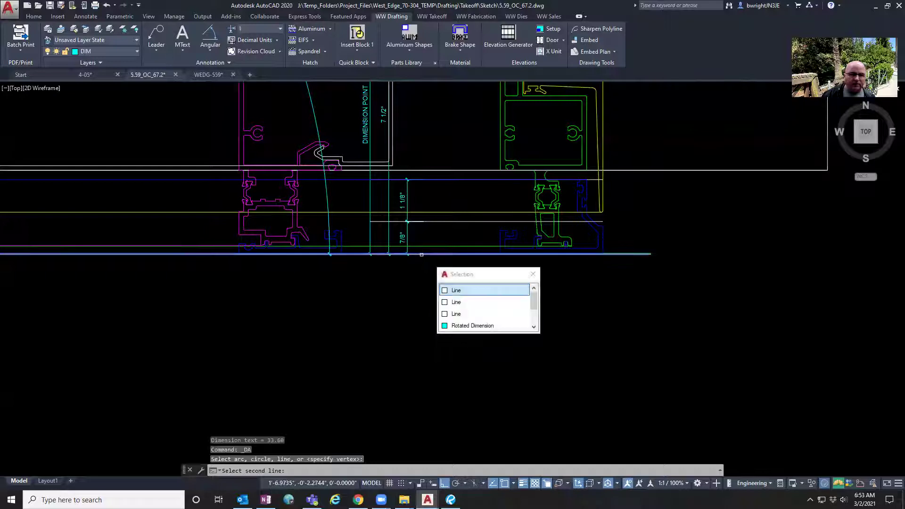
{"action": "left_click", "coordinate": [451, 289]}
{"action": "scroll", "coordinate": [439, 214], "scroll_direction": "down", "scroll_amount": 5}
{"action": "left_click", "coordinate": [438, 212]}
{"action": "scroll", "coordinate": [439, 212], "scroll_direction": "up", "scroll_amount": 5}
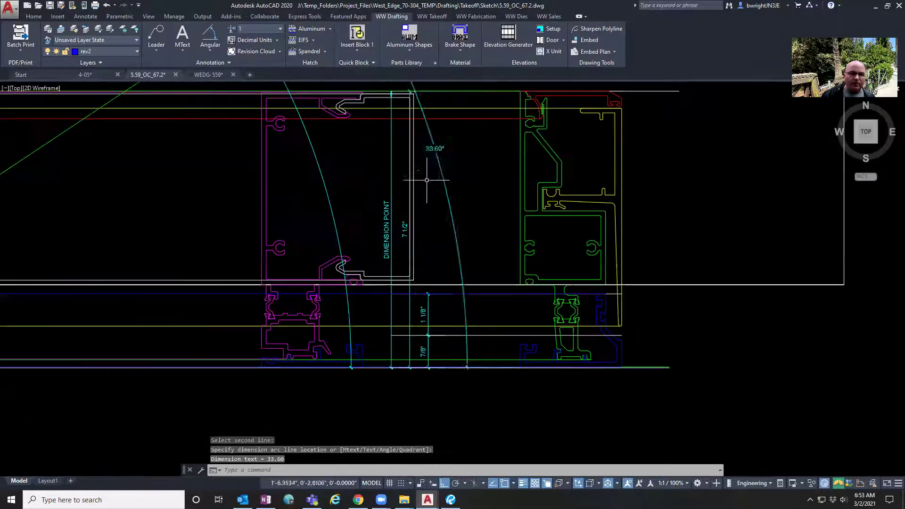
{"action": "scroll", "coordinate": [493, 227], "scroll_direction": "down", "scroll_amount": 3}
{"action": "middle_click_drag", "start_coordinate": [496, 208], "coordinate": [549, 257]}
{"action": "scroll", "coordinate": [514, 194], "scroll_direction": "up", "scroll_amount": 2}
{"action": "scroll", "coordinate": [513, 197], "scroll_direction": "down", "scroll_amount": 4}
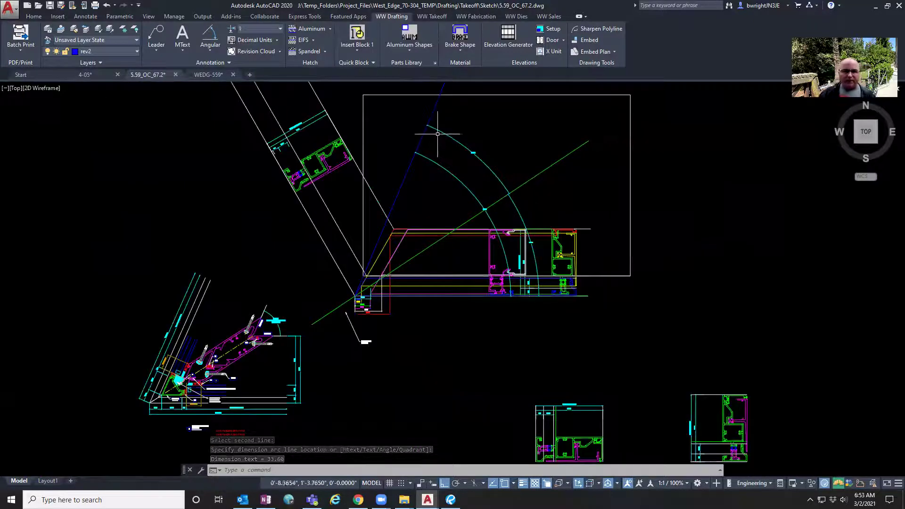
Delete the overall corner angle dimension and both half-angle dimensions on either side of the miter line
{"action": "middle_click_drag", "start_coordinate": [560, 317], "coordinate": [582, 330]}
{"action": "scroll", "coordinate": [530, 197], "scroll_direction": "up", "scroll_amount": 4}
{"action": "middle_click_drag", "start_coordinate": [506, 121], "coordinate": [513, 169]}
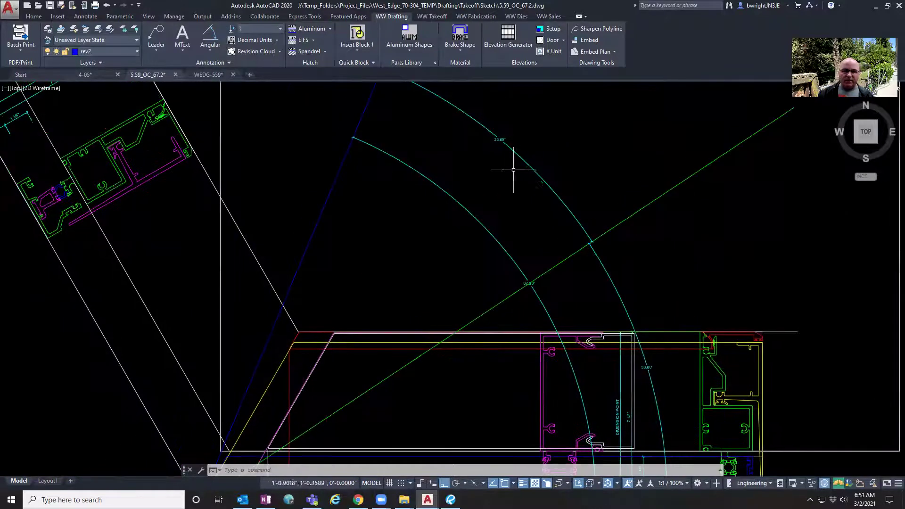
{"action": "left_click", "coordinate": [472, 221]}
{"action": "left_click", "coordinate": [457, 105]}
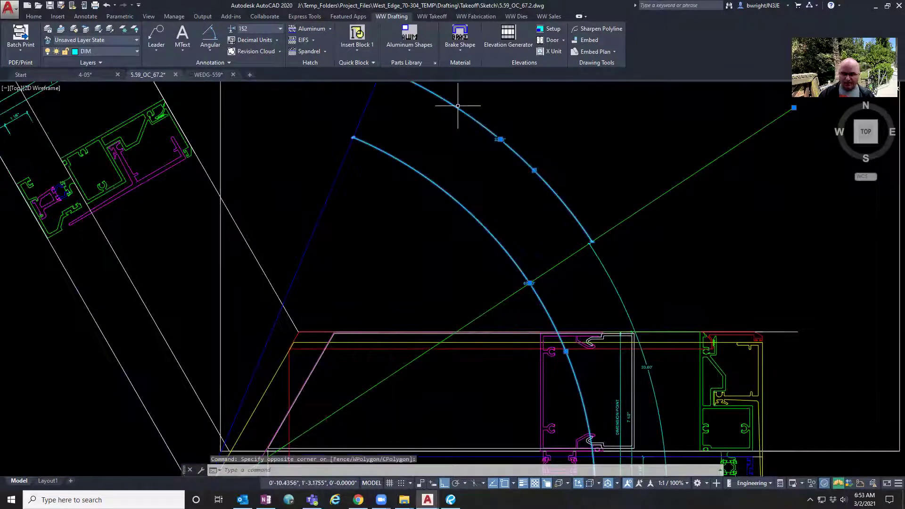
{"action": "key", "text": "Delete"}
{"action": "left_click", "coordinate": [637, 293]}
{"action": "left_click", "coordinate": [597, 275]}
{"action": "key", "text": "Delete"}
Examine the pasted sheet detail's corner extrusions and centerline against the repositioned miter line in the corner layout
{"action": "scroll", "coordinate": [552, 204], "scroll_direction": "down", "scroll_amount": 1}
{"action": "scroll", "coordinate": [536, 210], "scroll_direction": "down", "scroll_amount": 4}
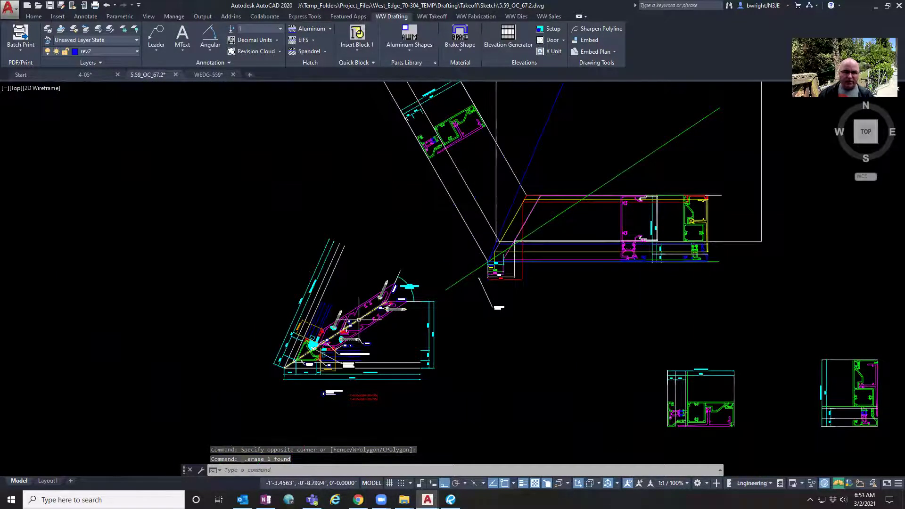
{"action": "scroll", "coordinate": [359, 320], "scroll_direction": "up", "scroll_amount": 1}
{"action": "scroll", "coordinate": [357, 333], "scroll_direction": "up", "scroll_amount": 1}
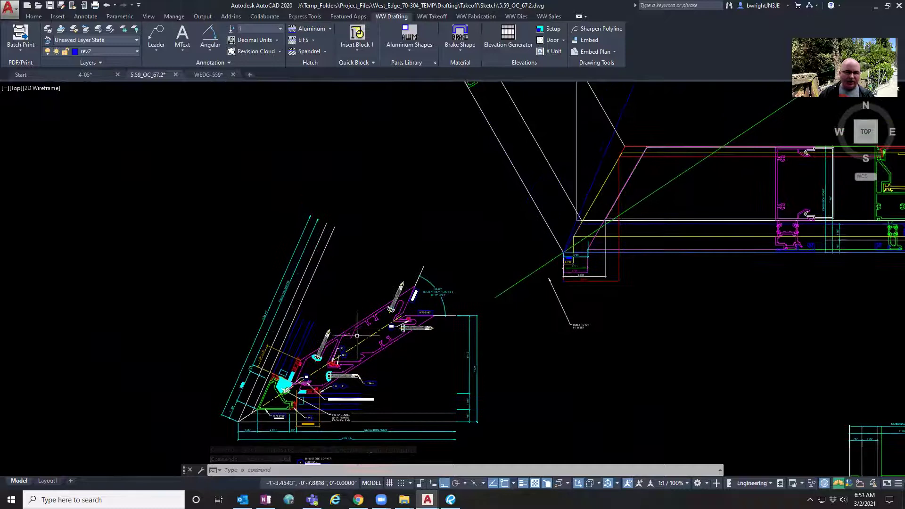
{"action": "middle_click_drag", "start_coordinate": [357, 336], "coordinate": [349, 299]}
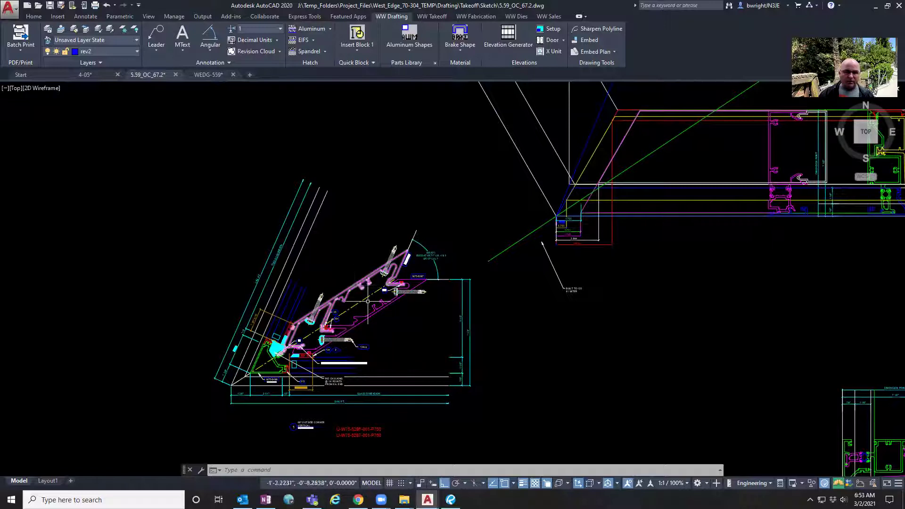
{"action": "middle_click_drag", "start_coordinate": [262, 359], "coordinate": [280, 339]}
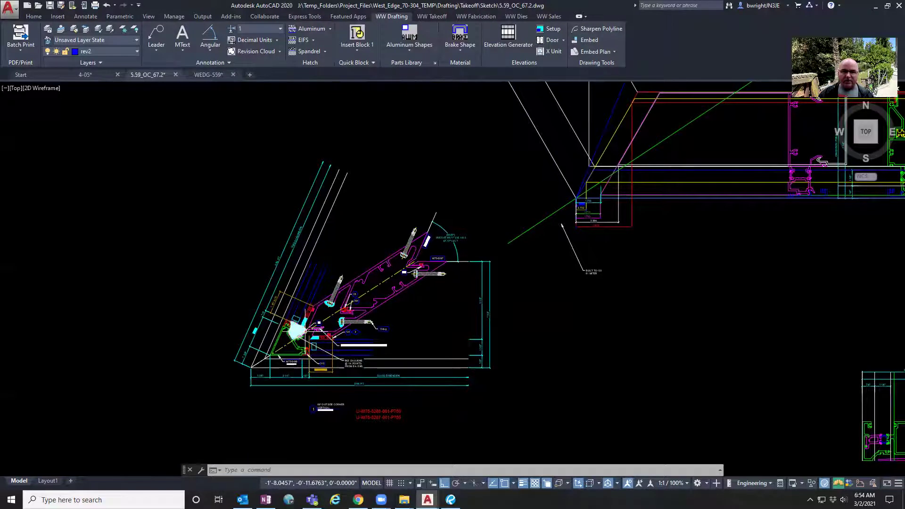
{"action": "middle_click_drag", "start_coordinate": [555, 235], "coordinate": [491, 273]}
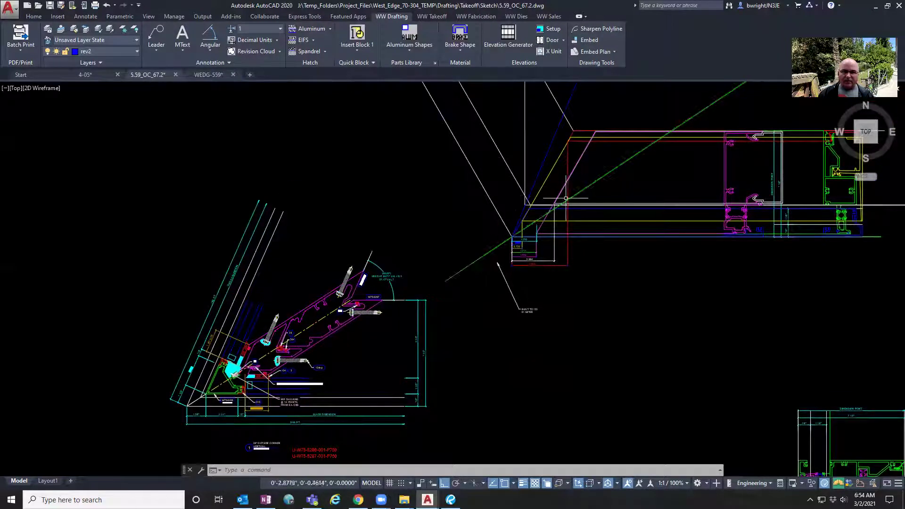
{"action": "middle_click_drag", "start_coordinate": [484, 254], "coordinate": [475, 235]}
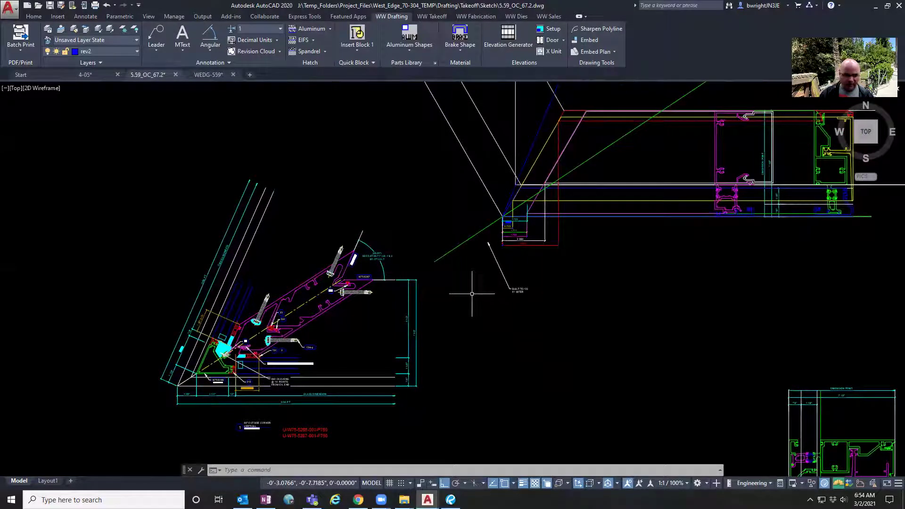
Start the Align command and select the W75-5286 and W75-5287 extrusions in the pasted sheet detail
{"action": "type", "text": "al"}
{"action": "key", "text": "Return"}
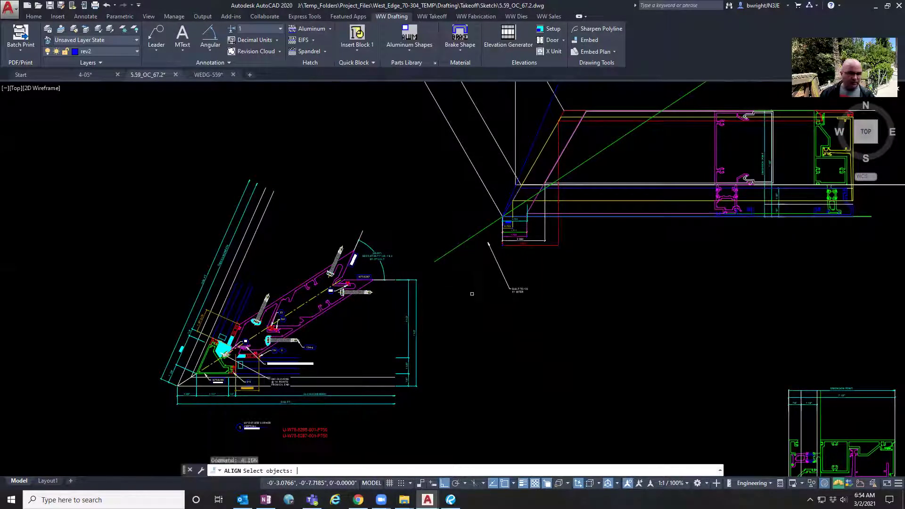
{"action": "middle_click_drag", "start_coordinate": [456, 284], "coordinate": [467, 243]}
{"action": "middle_click_drag", "start_coordinate": [287, 289], "coordinate": [303, 278]}
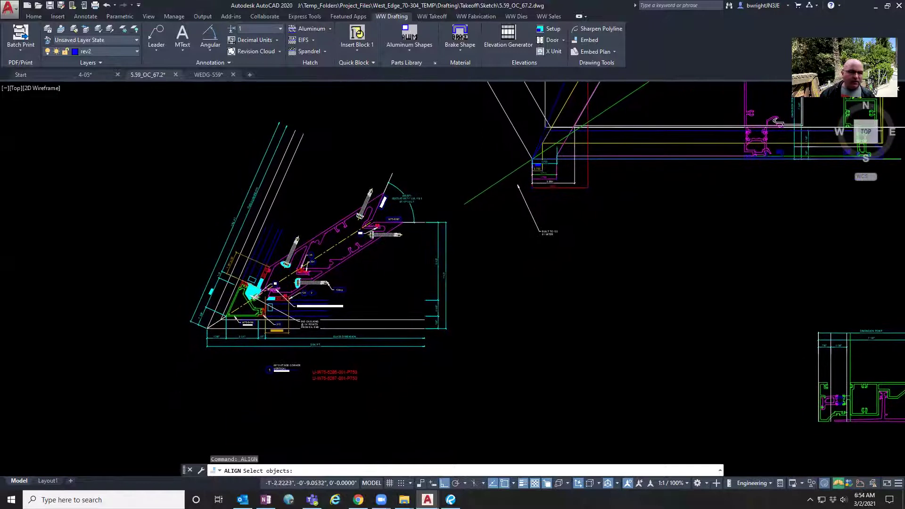
{"action": "scroll", "coordinate": [346, 256], "scroll_direction": "up", "scroll_amount": 4}
{"action": "left_click", "coordinate": [312, 205]}
{"action": "left_click", "coordinate": [297, 175]}
{"action": "left_click", "coordinate": [357, 275]}
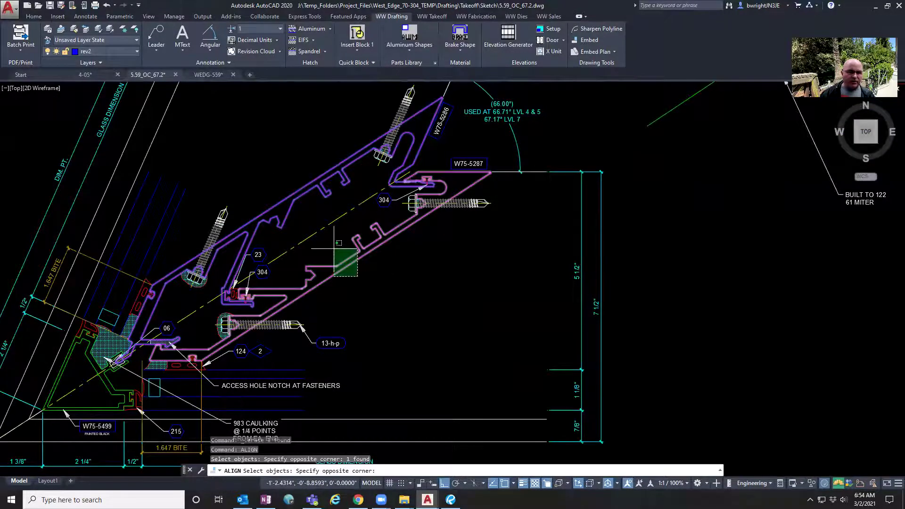
{"action": "left_click", "coordinate": [334, 249]}
Add the green W75-5499 corner extrusion in the pasted sheet detail to the Align selection
{"action": "mouse_move", "coordinate": [337, 249]}
{"action": "middle_mouse_down"}
{"action": "mouse_move", "coordinate": [352, 253]}
{"action": "mouse_move", "coordinate": [612, 150]}
{"action": "middle_mouse_up"}
{"action": "scroll", "coordinate": [359, 254], "scroll_direction": "up", "scroll_amount": 4}
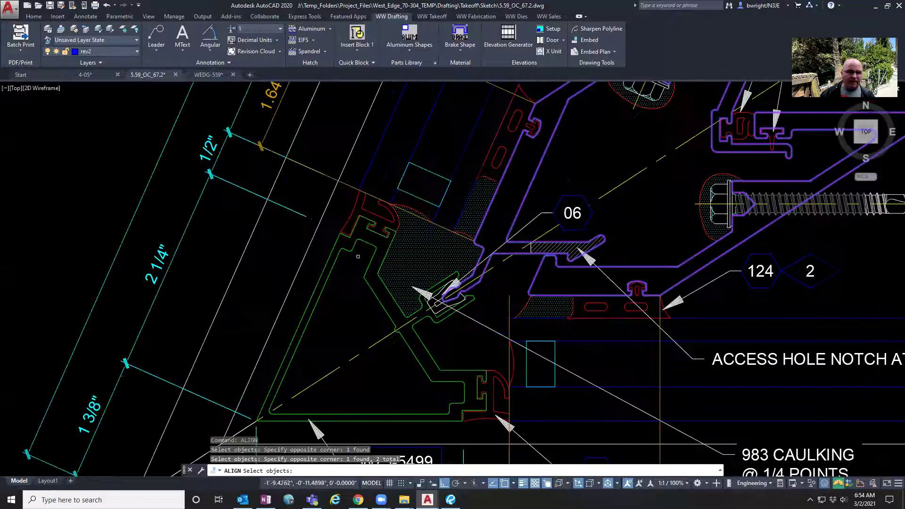
{"action": "left_click", "coordinate": [346, 270]}
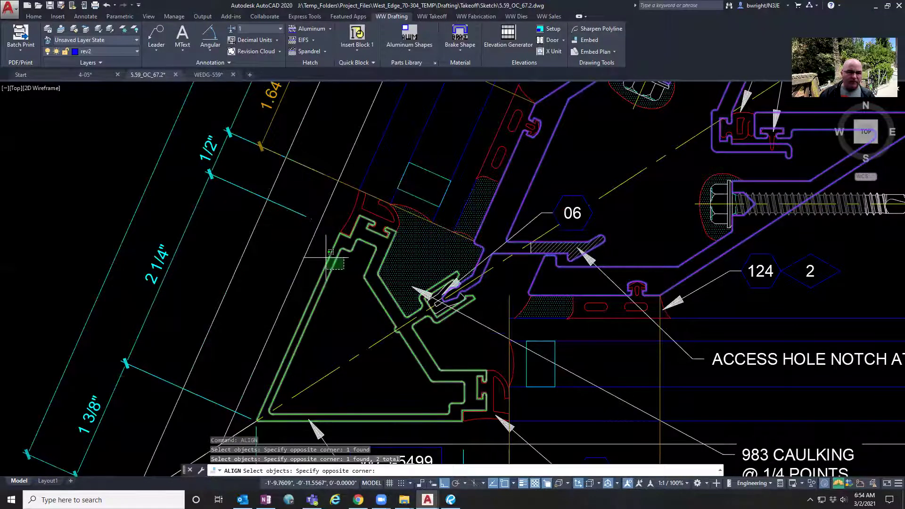
{"action": "left_click", "coordinate": [331, 253]}
Add the gaskets and glass lines on both legs and the W75-5286 and W75-5287 labels, and finish the Align selection
{"action": "scroll", "coordinate": [328, 257], "scroll_direction": "down", "scroll_amount": 4}
{"action": "left_click", "coordinate": [367, 227]}
{"action": "left_click", "coordinate": [336, 241]}
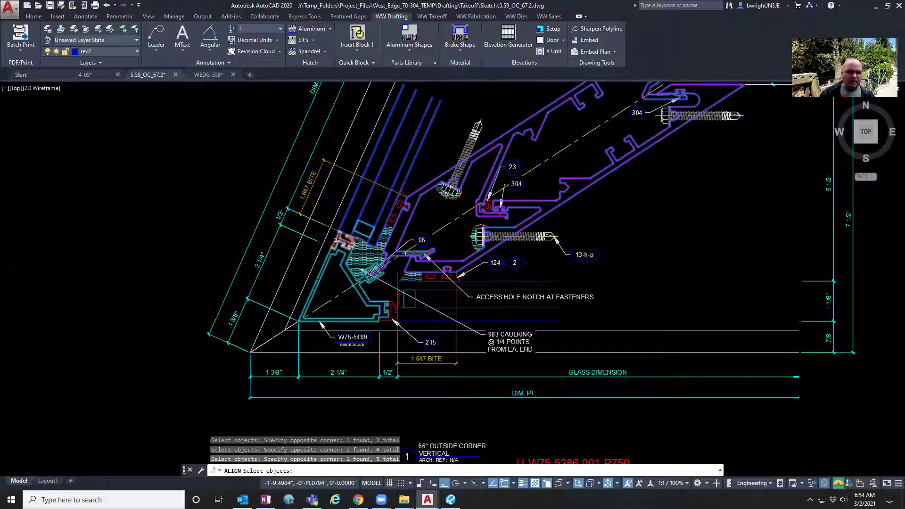
{"action": "left_click", "coordinate": [335, 240]}
{"action": "scroll", "coordinate": [390, 320], "scroll_direction": "up", "scroll_amount": 2}
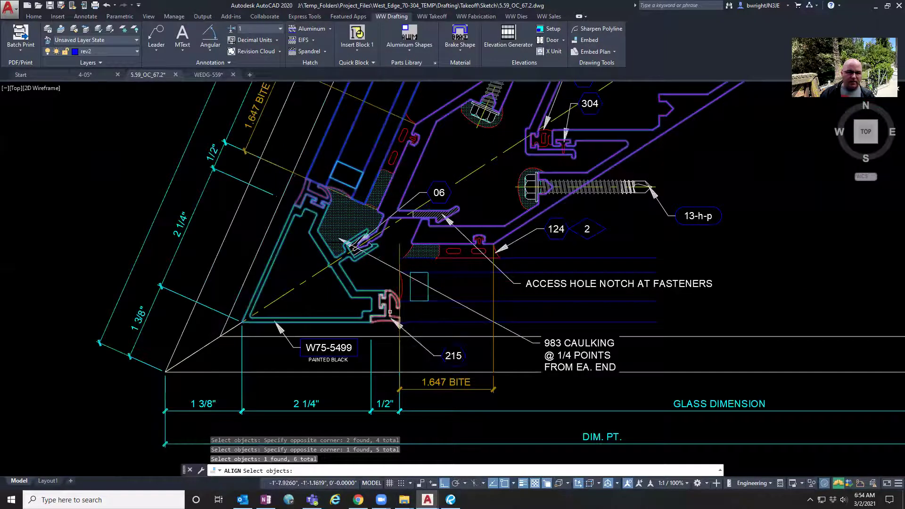
{"action": "left_click", "coordinate": [392, 311]}
{"action": "left_click", "coordinate": [418, 296]}
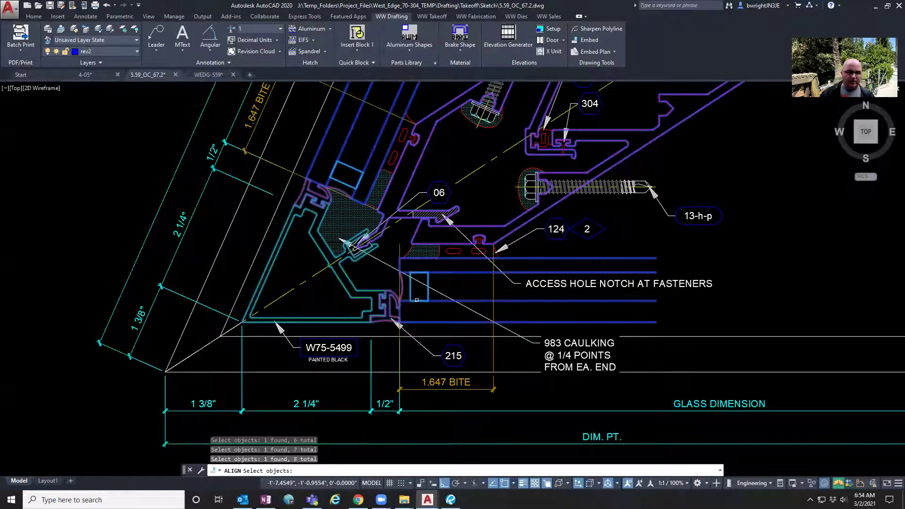
{"action": "scroll", "coordinate": [418, 296], "scroll_direction": "down", "scroll_amount": 4}
{"action": "middle_click_drag", "start_coordinate": [490, 250], "coordinate": [447, 318]}
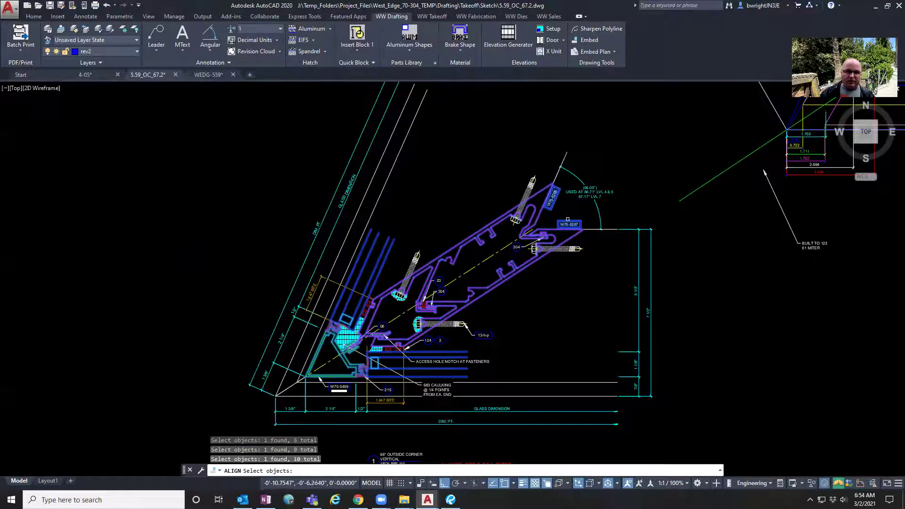
{"action": "key", "text": "Return"}
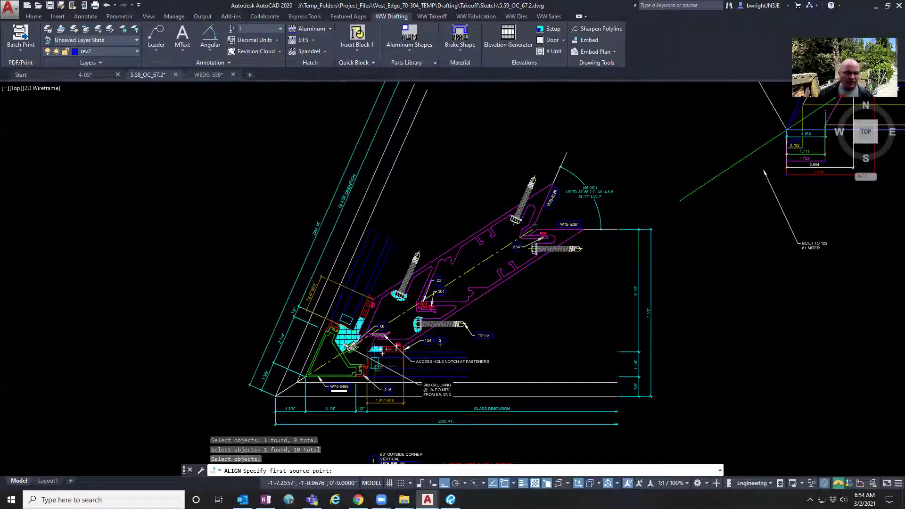
Pair the sheet detail's outermost corner point with the exterior corner of the layout as the first alignment points
{"action": "middle_click_drag", "start_coordinate": [362, 368], "coordinate": [377, 329]}
{"action": "scroll", "coordinate": [291, 363], "scroll_direction": "up", "scroll_amount": 6}
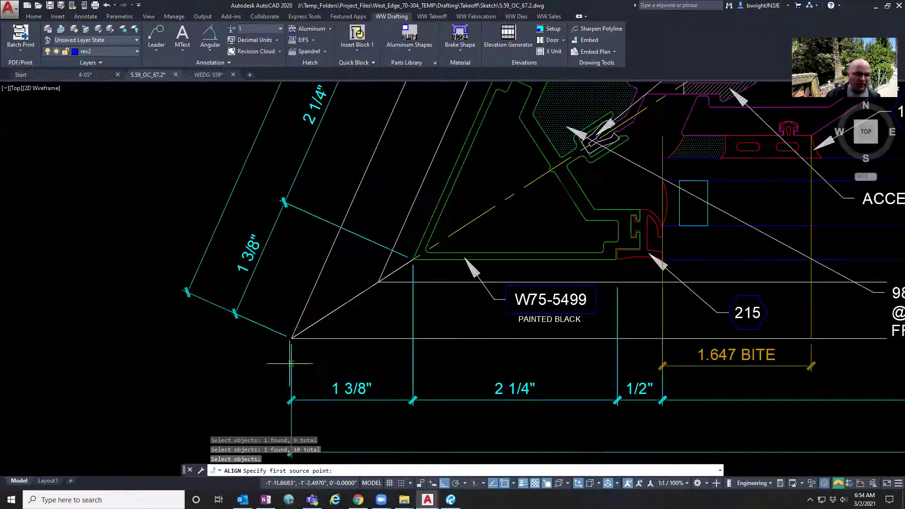
{"action": "left_click", "coordinate": [291, 338]}
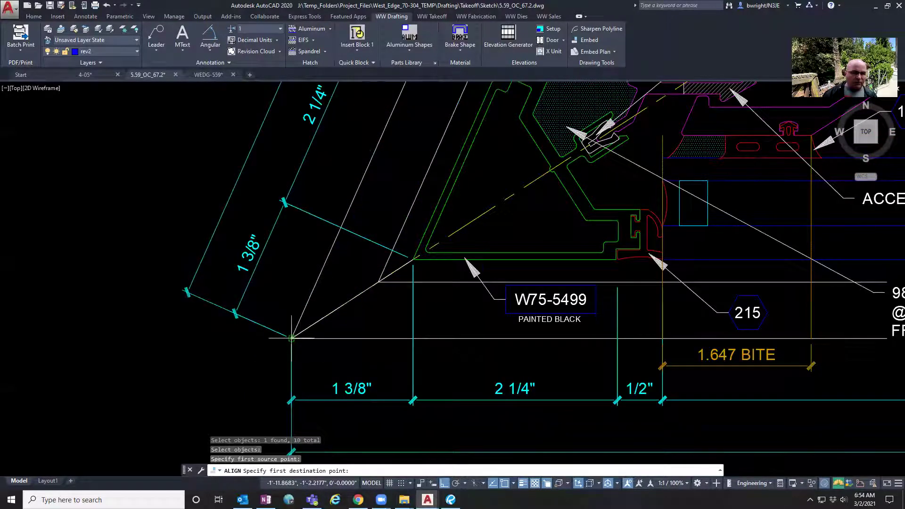
{"action": "scroll", "coordinate": [292, 339], "scroll_direction": "down", "scroll_amount": 8}
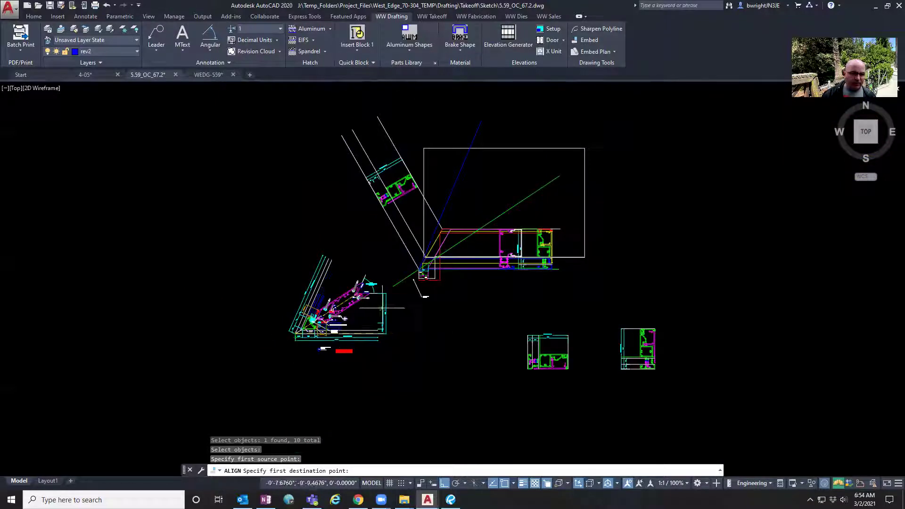
{"action": "scroll", "coordinate": [419, 273], "scroll_direction": "up", "scroll_amount": 11}
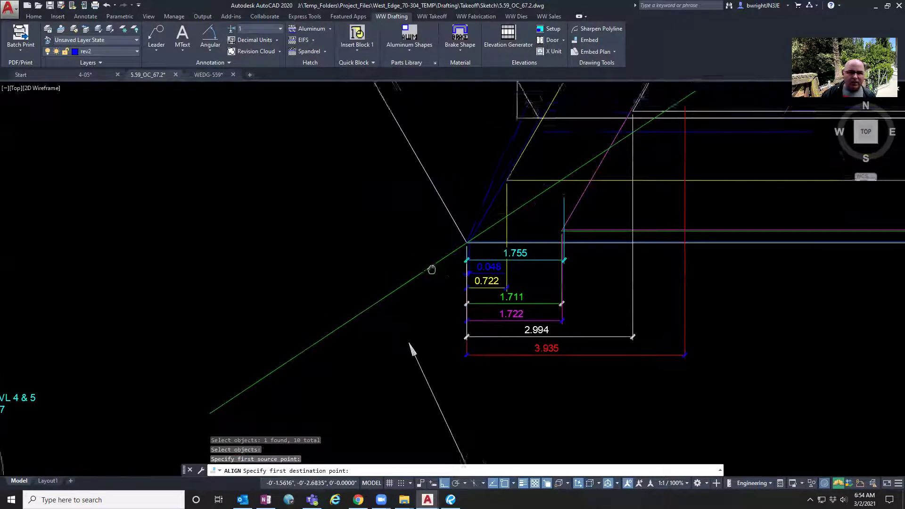
{"action": "scroll", "coordinate": [469, 241], "scroll_direction": "up", "scroll_amount": 8}
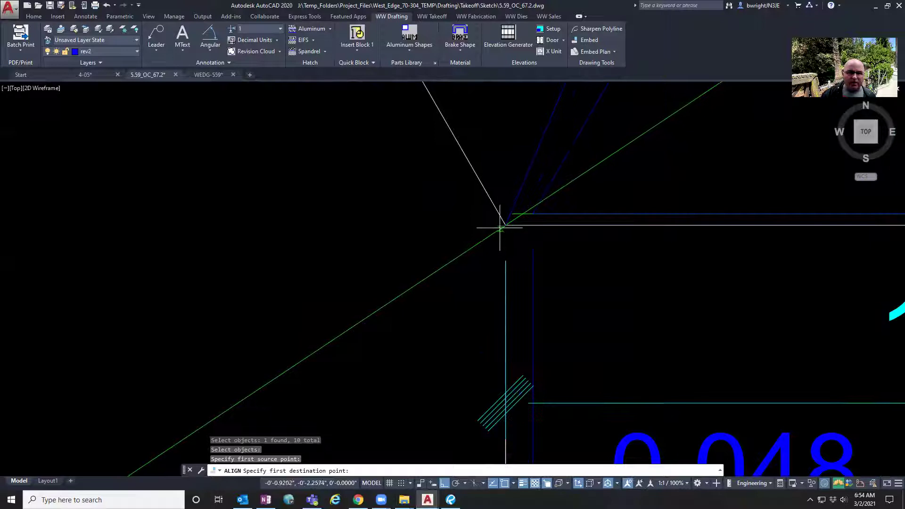
{"action": "left_click", "coordinate": [506, 225]}
Pair the detail centerline's inner end with a point on the green miter line and align the parts without scaling
{"action": "scroll", "coordinate": [506, 225], "scroll_direction": "down", "scroll_amount": 8}
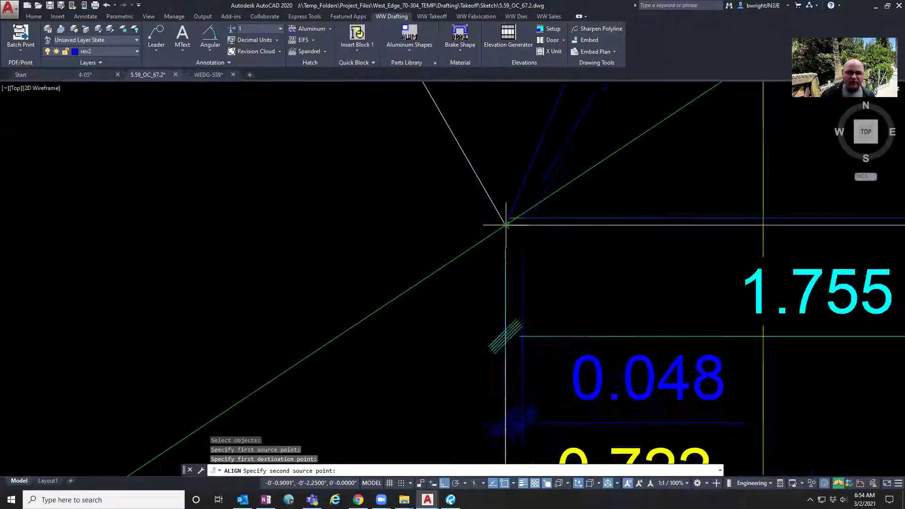
{"action": "scroll", "coordinate": [395, 265], "scroll_direction": "up", "scroll_amount": 7}
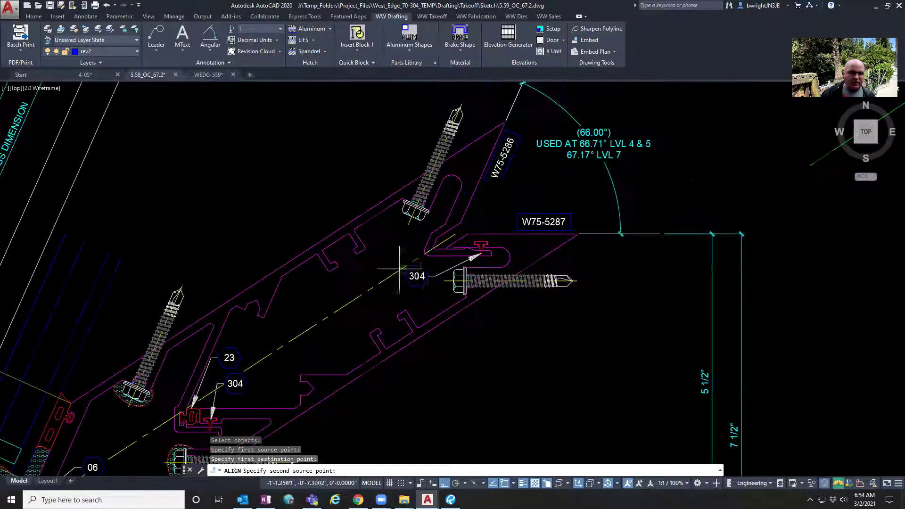
{"action": "scroll", "coordinate": [453, 218], "scroll_direction": "up", "scroll_amount": 5}
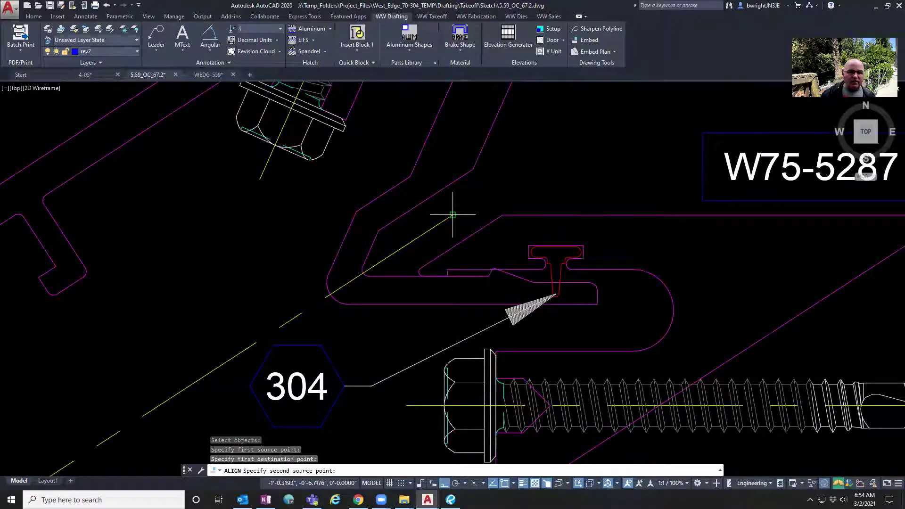
{"action": "left_click", "coordinate": [453, 215]}
{"action": "scroll", "coordinate": [427, 255], "scroll_direction": "down", "scroll_amount": 8}
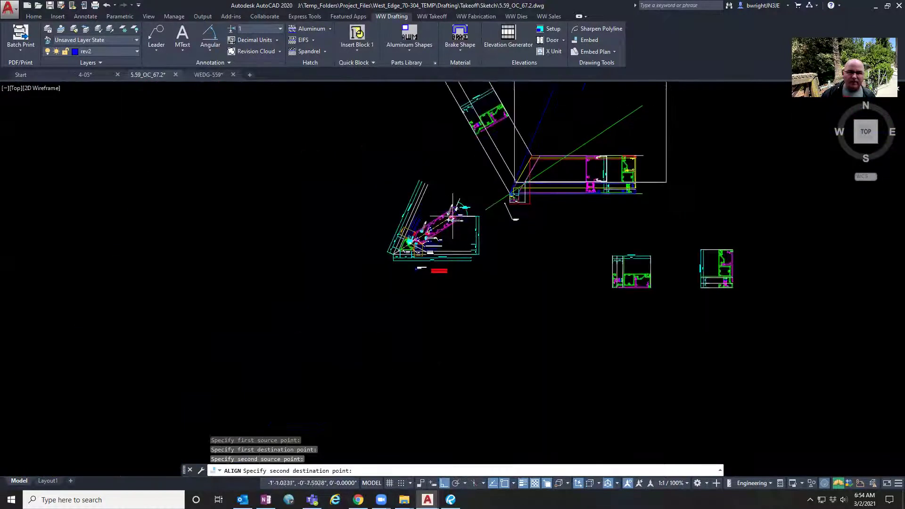
{"action": "scroll", "coordinate": [516, 226], "scroll_direction": "up", "scroll_amount": 8}
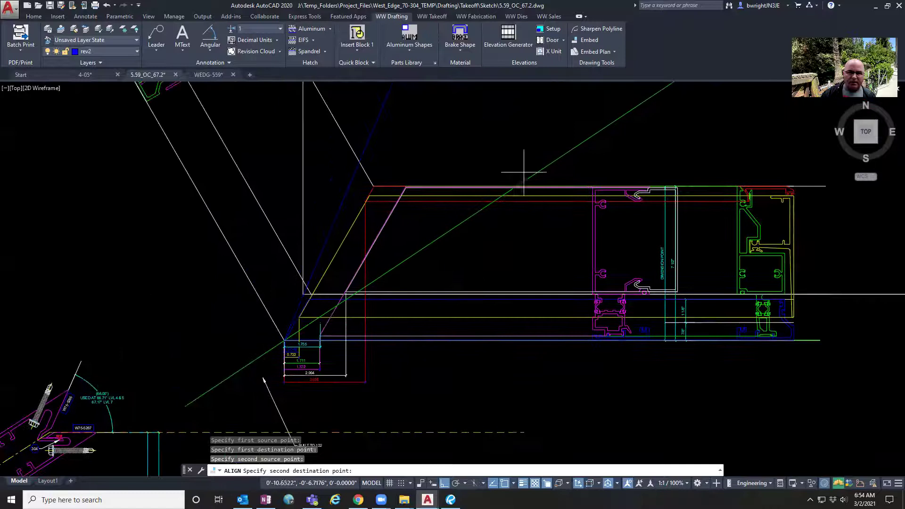
{"action": "scroll", "coordinate": [521, 178], "scroll_direction": "up", "scroll_amount": 1}
{"action": "left_click", "coordinate": [551, 169]}
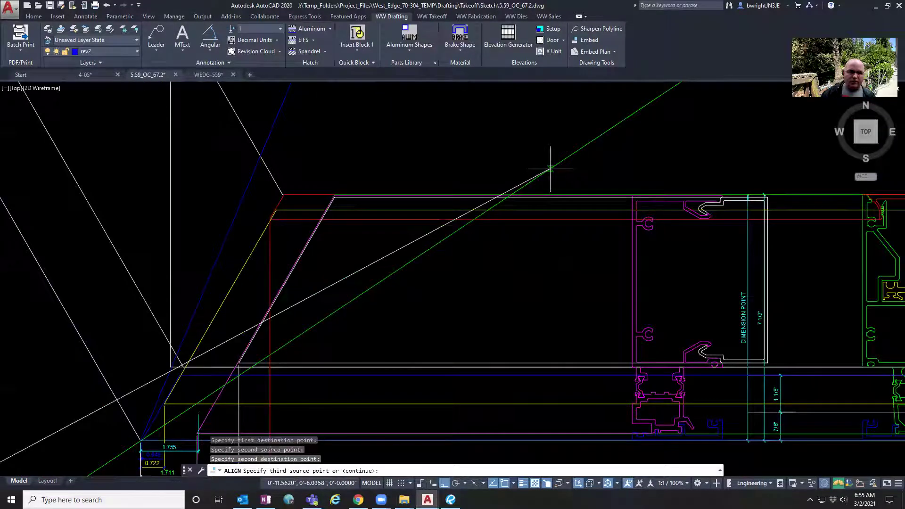
{"action": "key", "text": "Return"}
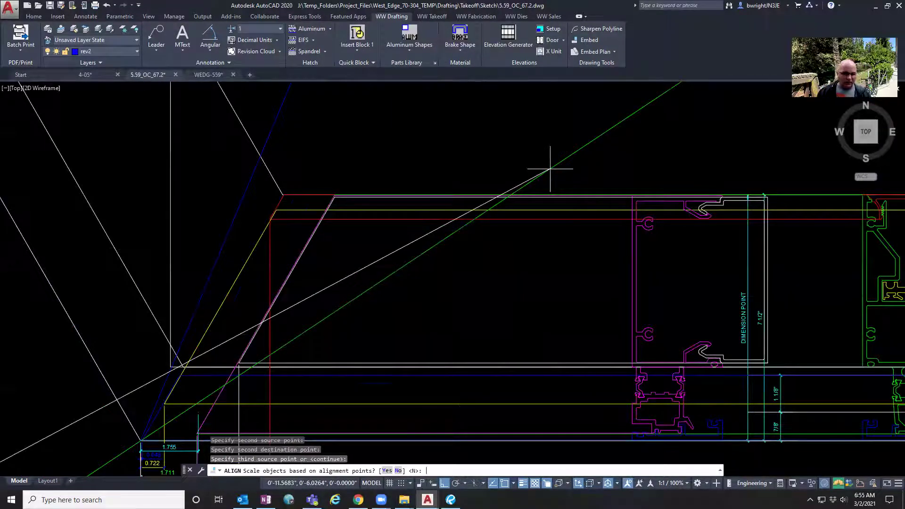
{"action": "key", "text": "Return"}
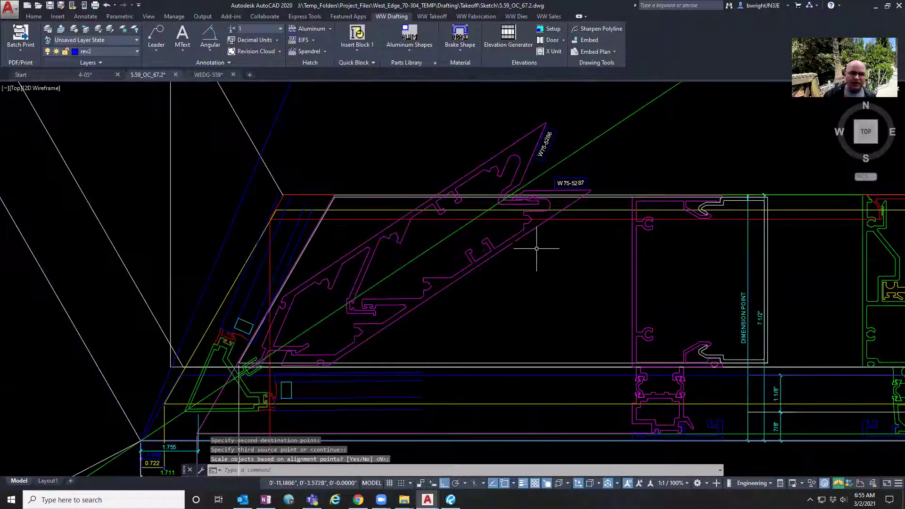
{"action": "scroll", "coordinate": [537, 249], "scroll_direction": "down", "scroll_amount": 2}
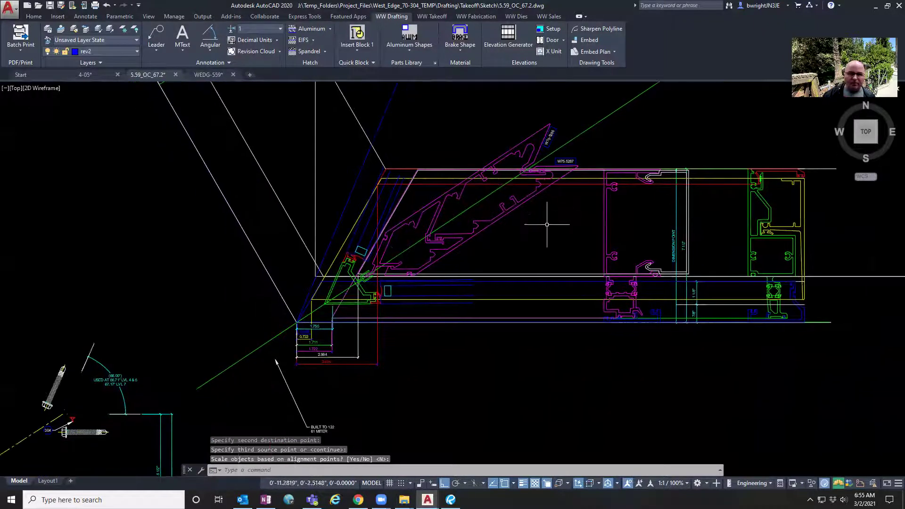
{"action": "scroll", "coordinate": [547, 224], "scroll_direction": "down", "scroll_amount": 2}
{"action": "scroll", "coordinate": [503, 252], "scroll_direction": "up", "scroll_amount": 2}
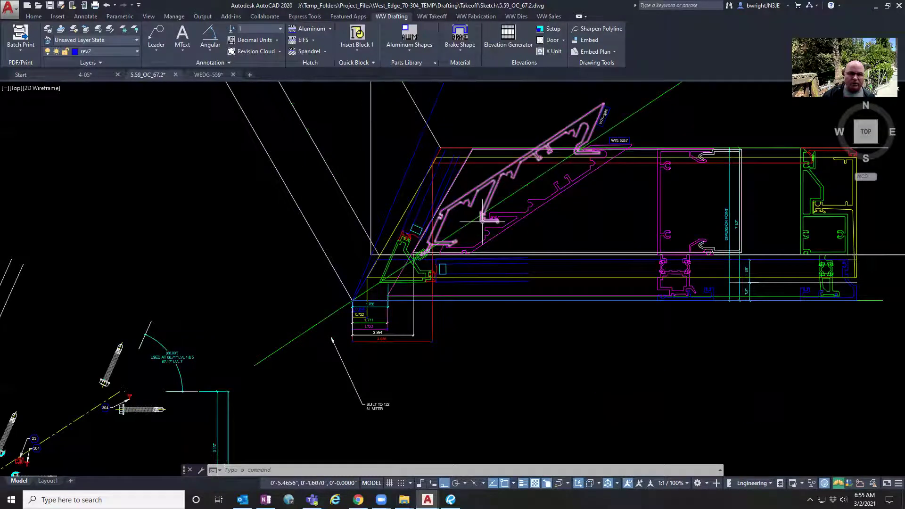
{"action": "scroll", "coordinate": [458, 237], "scroll_direction": "down", "scroll_amount": 2}
{"action": "scroll", "coordinate": [505, 211], "scroll_direction": "down", "scroll_amount": 2}
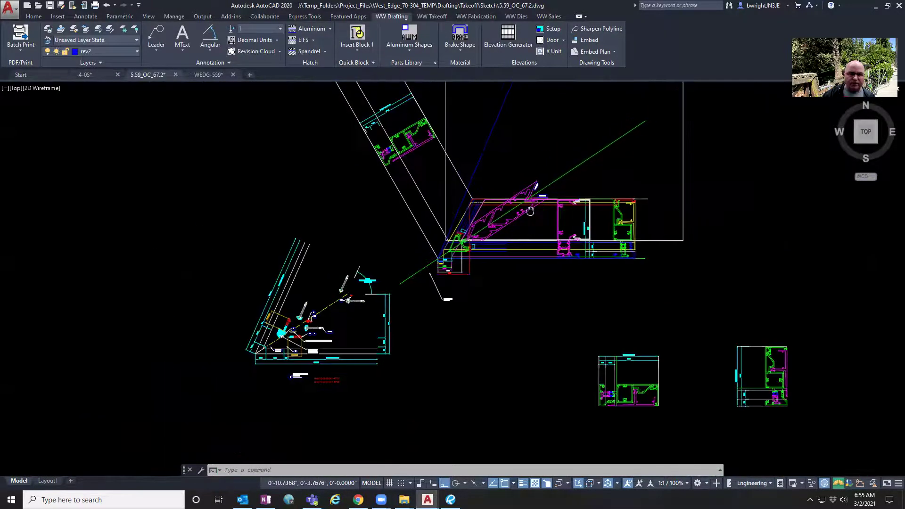
{"action": "middle_click_drag", "start_coordinate": [480, 209], "coordinate": [478, 247]}
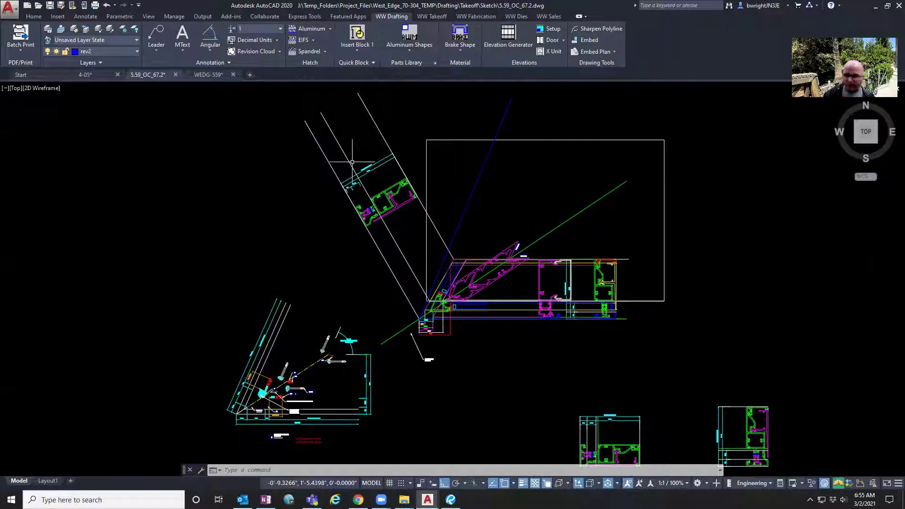
Start the Align command and select the angled leg's frame section with its dimensions and face lines
{"action": "type", "text": "align"}
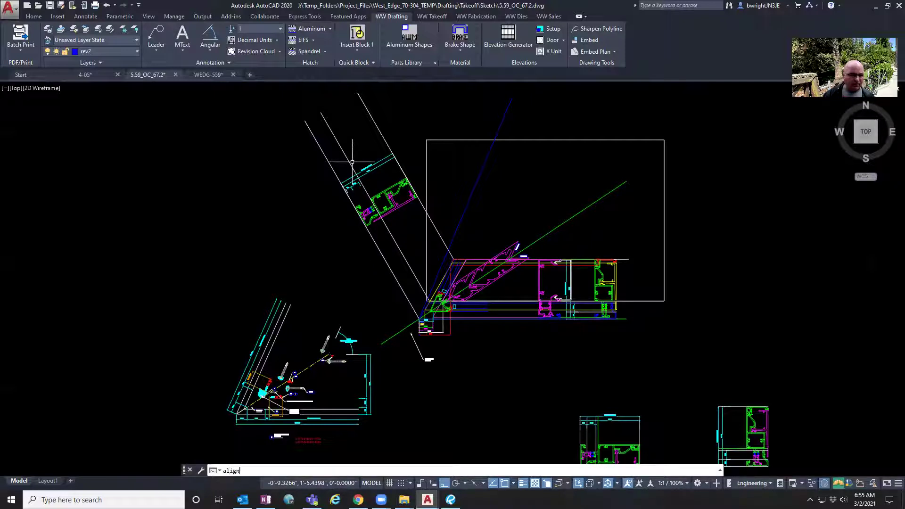
{"action": "key", "text": "Return"}
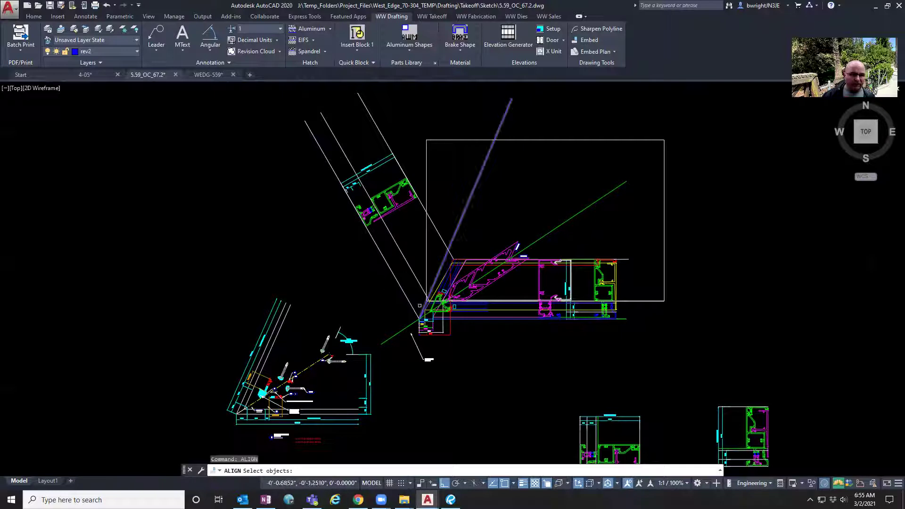
{"action": "scroll", "coordinate": [408, 277], "scroll_direction": "up", "scroll_amount": 5}
{"action": "scroll", "coordinate": [412, 247], "scroll_direction": "down", "scroll_amount": 5}
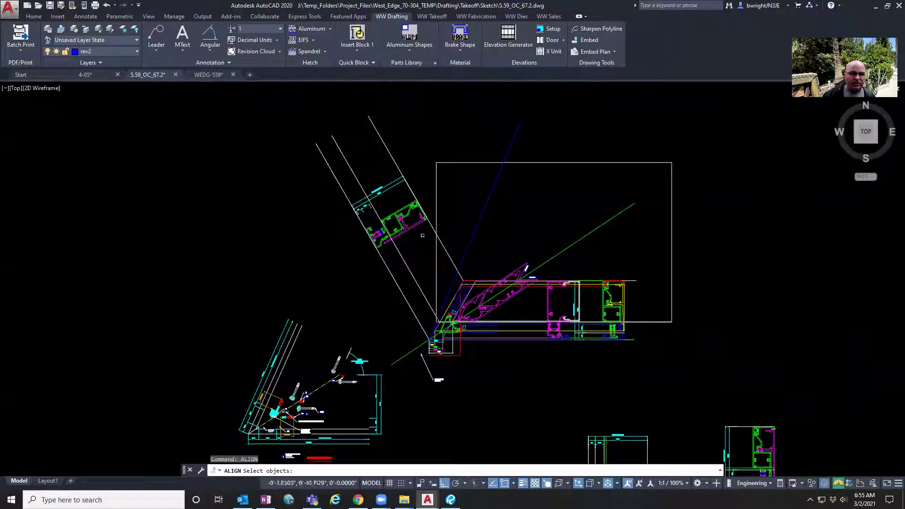
{"action": "left_click", "coordinate": [416, 253]}
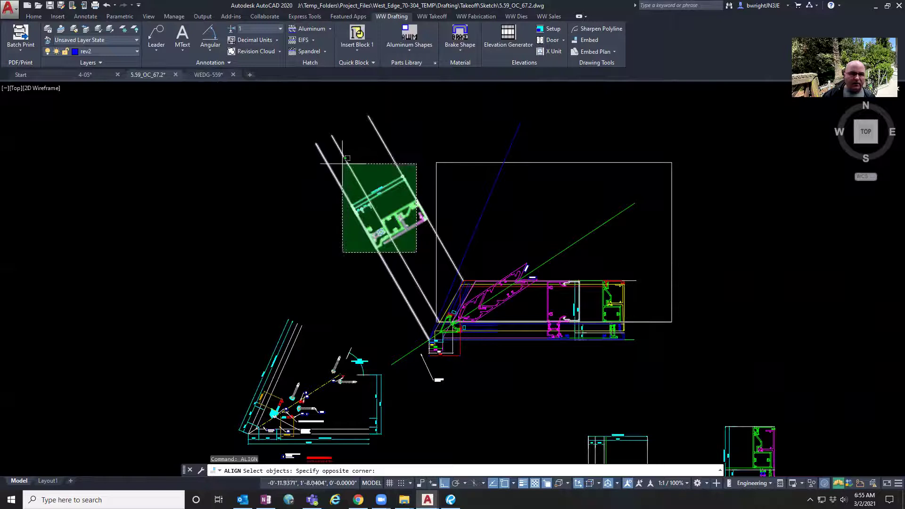
{"action": "left_click", "coordinate": [342, 163]}
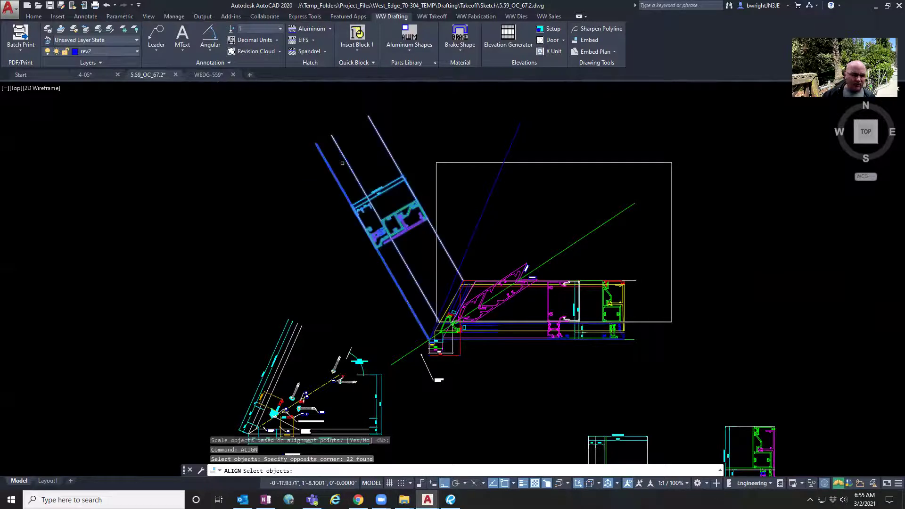
{"action": "key", "text": "Return"}
Set the layout's exterior corner point as both the first source point and the first destination point
{"action": "scroll", "coordinate": [415, 355], "scroll_direction": "up", "scroll_amount": 5}
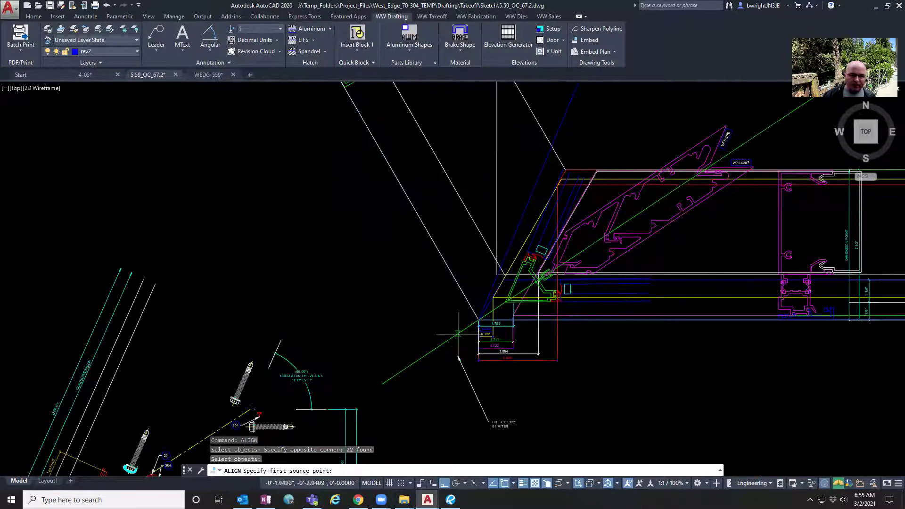
{"action": "scroll", "coordinate": [476, 325], "scroll_direction": "up", "scroll_amount": 5}
{"action": "scroll", "coordinate": [500, 302], "scroll_direction": "up", "scroll_amount": 5}
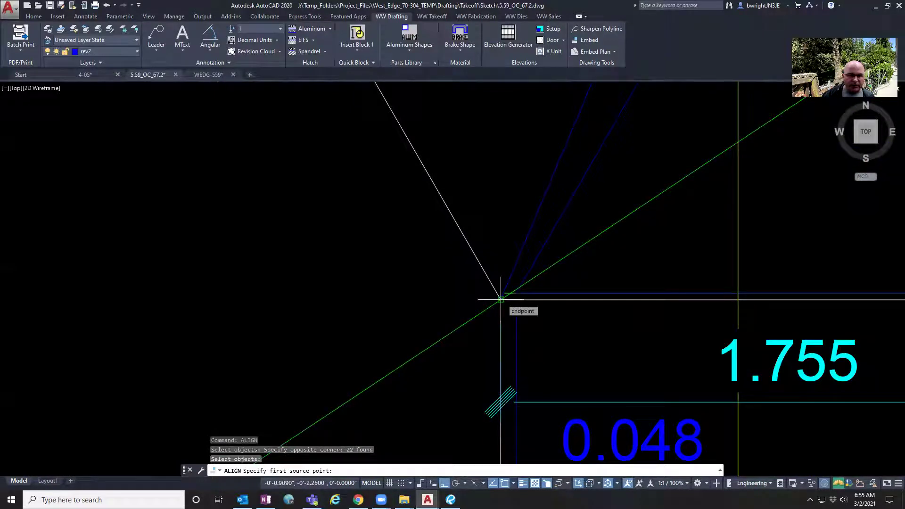
{"action": "left_click", "coordinate": [501, 299]}
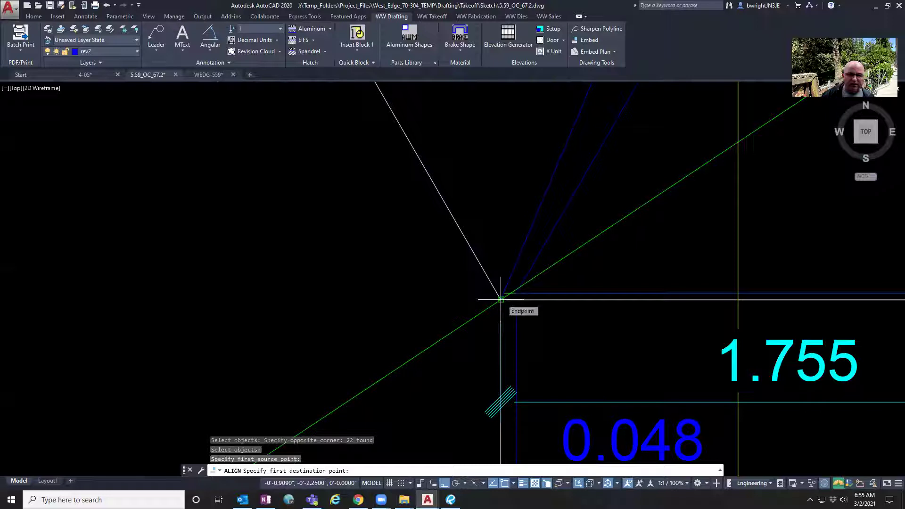
{"action": "left_click", "coordinate": [501, 299]}
Align the far end of the angled leg's exterior face line to the blue corner line's upper end, without scaling
{"action": "scroll", "coordinate": [495, 296], "scroll_direction": "down", "scroll_amount": 8}
{"action": "middle_click_drag", "start_coordinate": [490, 291], "coordinate": [537, 371]}
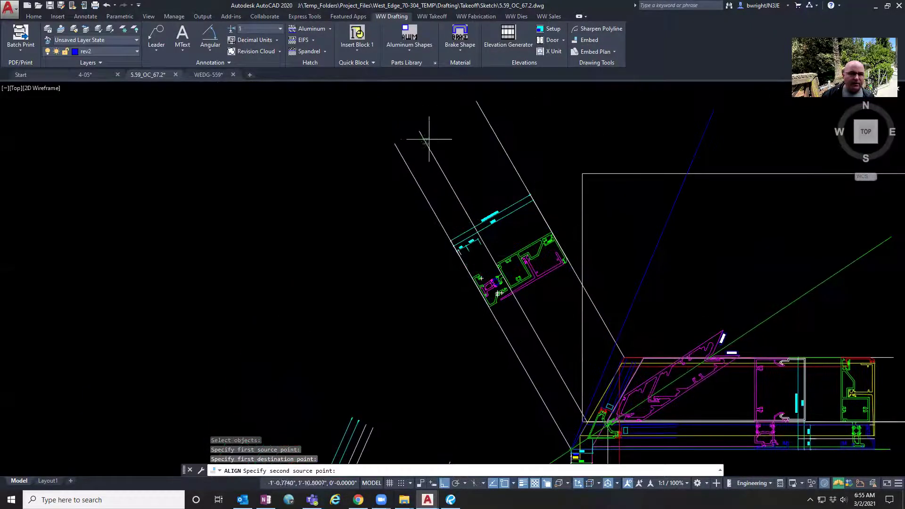
{"action": "left_click", "coordinate": [395, 144]}
{"action": "scroll", "coordinate": [644, 151], "scroll_direction": "up", "scroll_amount": 4}
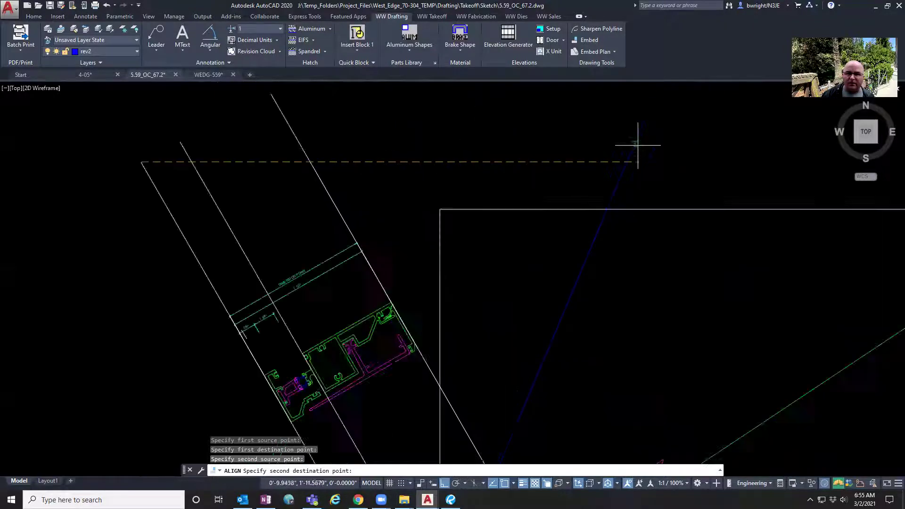
{"action": "left_click", "coordinate": [635, 135]}
{"action": "key", "text": "Return"}
{"action": "key", "text": "Return"}
{"action": "scroll", "coordinate": [578, 149], "scroll_direction": "down", "scroll_amount": 4}
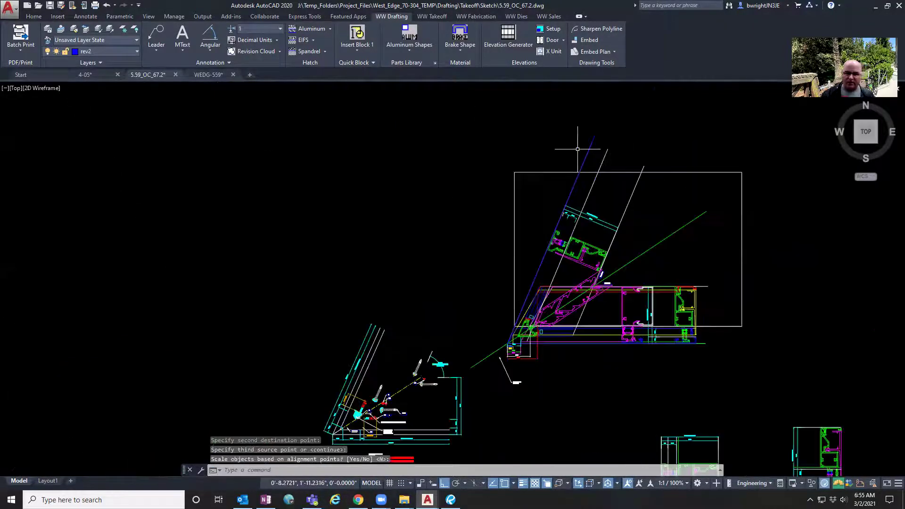
Examine how the angled leg, corner parts and horizontal frame members meet around the miter line and the corner dimensions
{"action": "scroll", "coordinate": [588, 225], "scroll_direction": "up", "scroll_amount": 4}
{"action": "scroll", "coordinate": [587, 225], "scroll_direction": "down", "scroll_amount": 4}
{"action": "middle_click_drag", "start_coordinate": [600, 278], "coordinate": [615, 200]}
{"action": "scroll", "coordinate": [560, 242], "scroll_direction": "up", "scroll_amount": 4}
{"action": "middle_click_drag", "start_coordinate": [567, 239], "coordinate": [625, 217]}
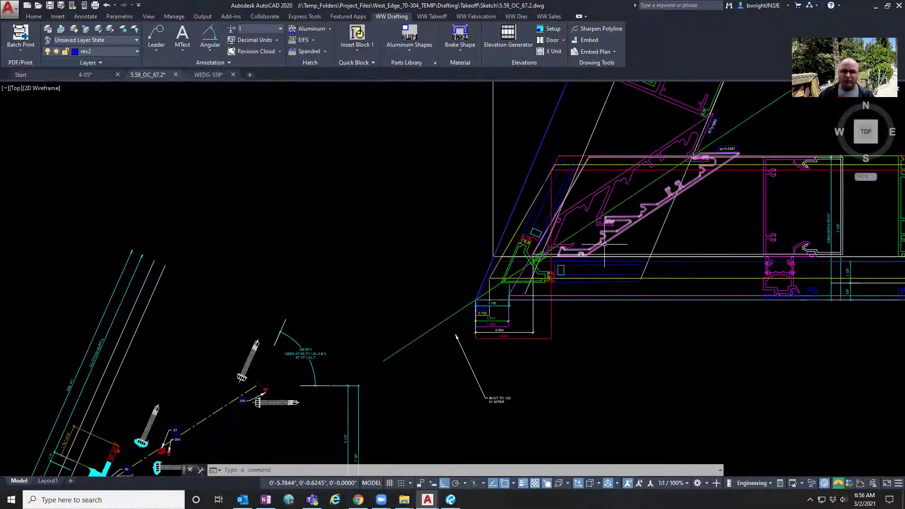
{"action": "scroll", "coordinate": [604, 244], "scroll_direction": "up", "scroll_amount": 2}
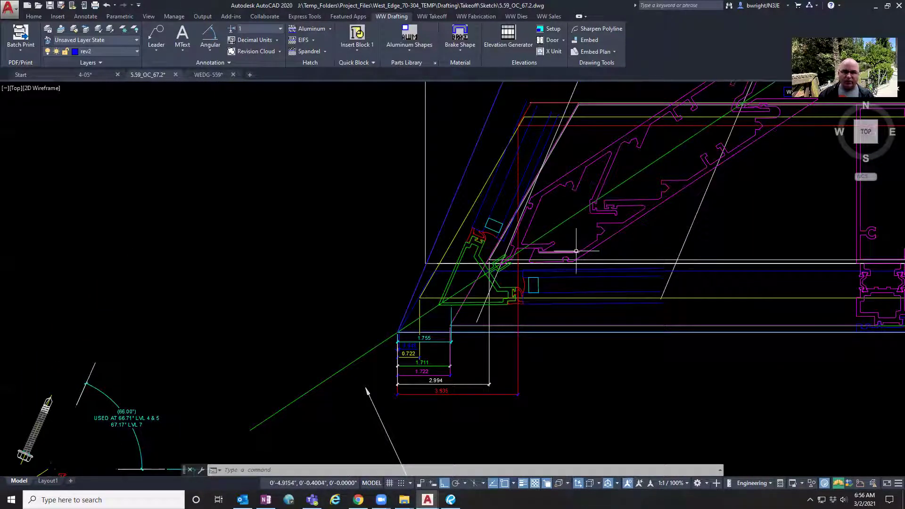
{"action": "scroll", "coordinate": [576, 251], "scroll_direction": "up", "scroll_amount": 2}
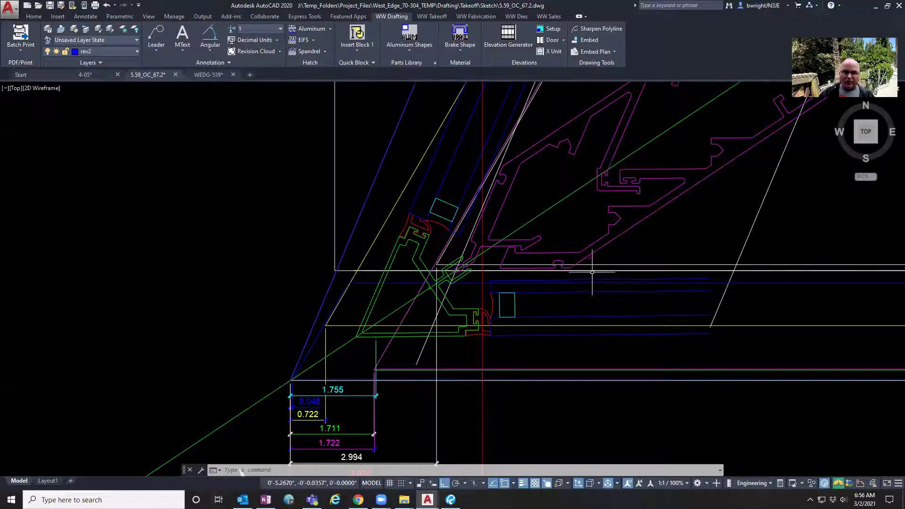
{"action": "middle_click_drag", "start_coordinate": [589, 273], "coordinate": [594, 268]}
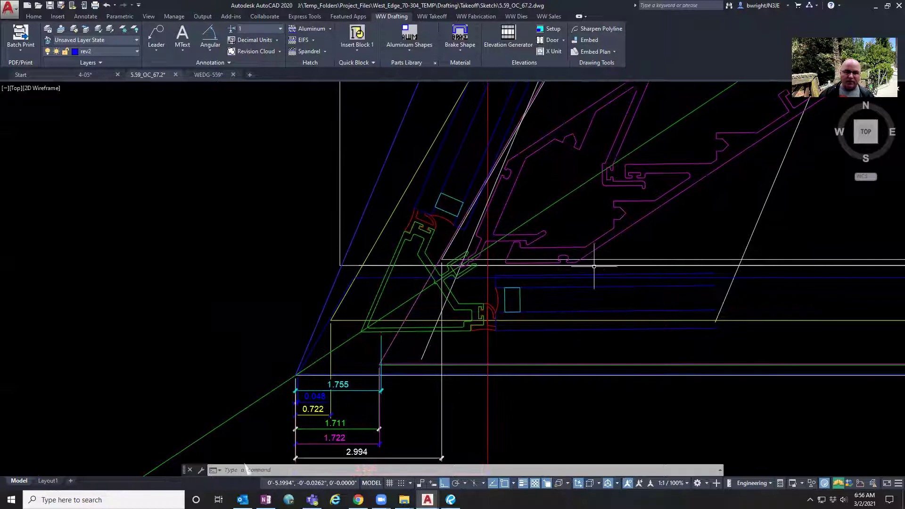
{"action": "scroll", "coordinate": [580, 269], "scroll_direction": "up", "scroll_amount": 2}
{"action": "scroll", "coordinate": [582, 255], "scroll_direction": "down", "scroll_amount": 5}
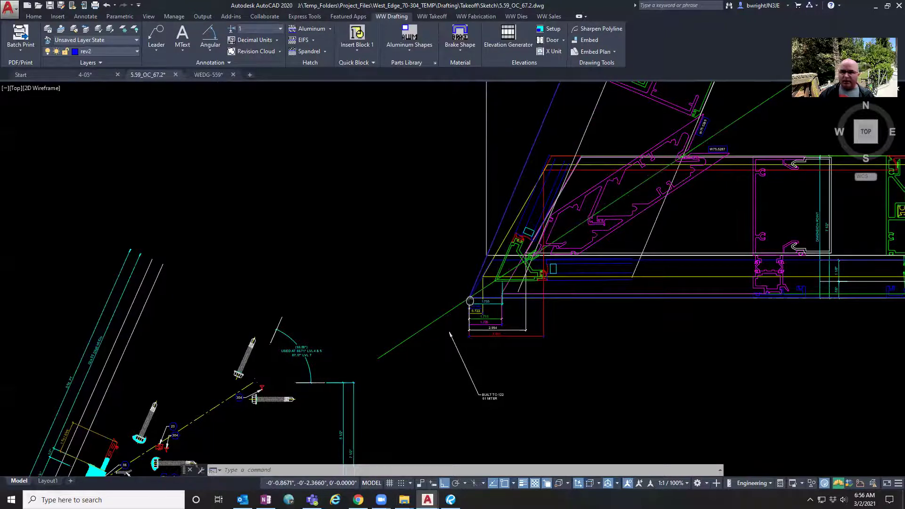
{"action": "middle_click_drag", "start_coordinate": [471, 300], "coordinate": [434, 309]}
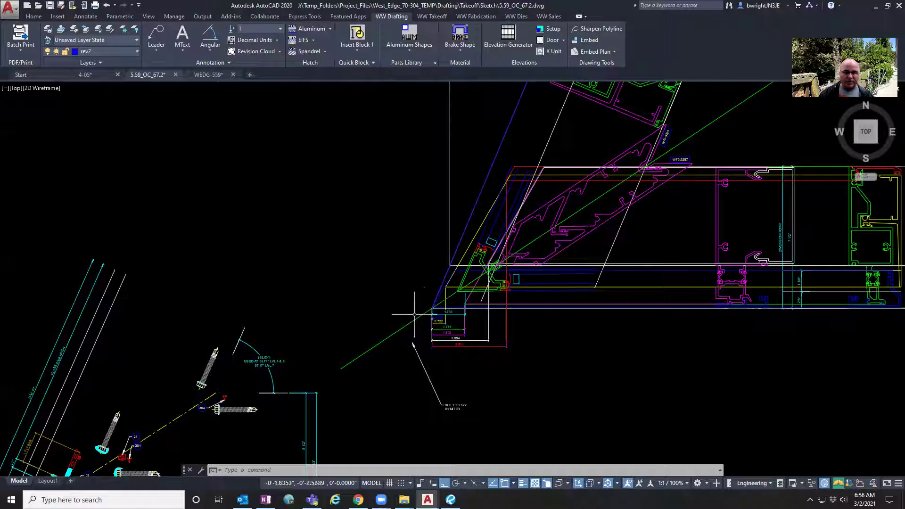
{"action": "scroll", "coordinate": [416, 315], "scroll_direction": "up", "scroll_amount": 2}
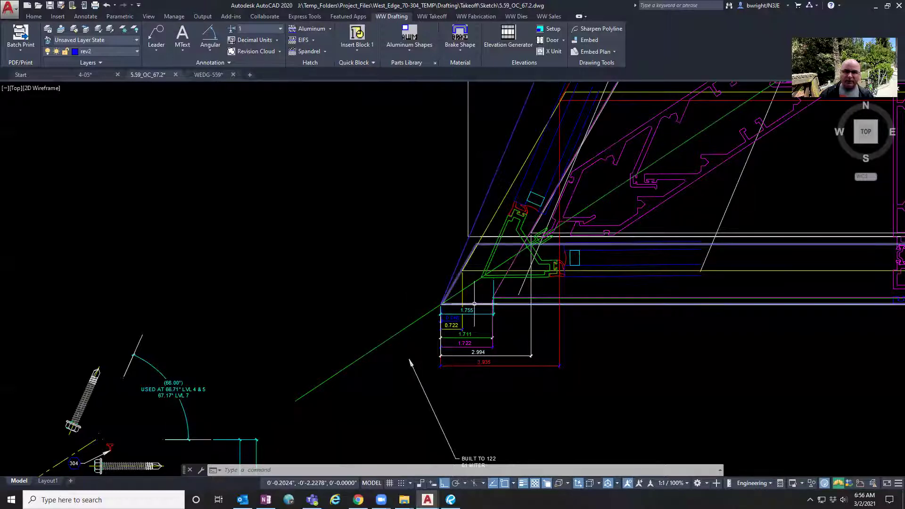
{"action": "scroll", "coordinate": [511, 257], "scroll_direction": "down", "scroll_amount": 6}
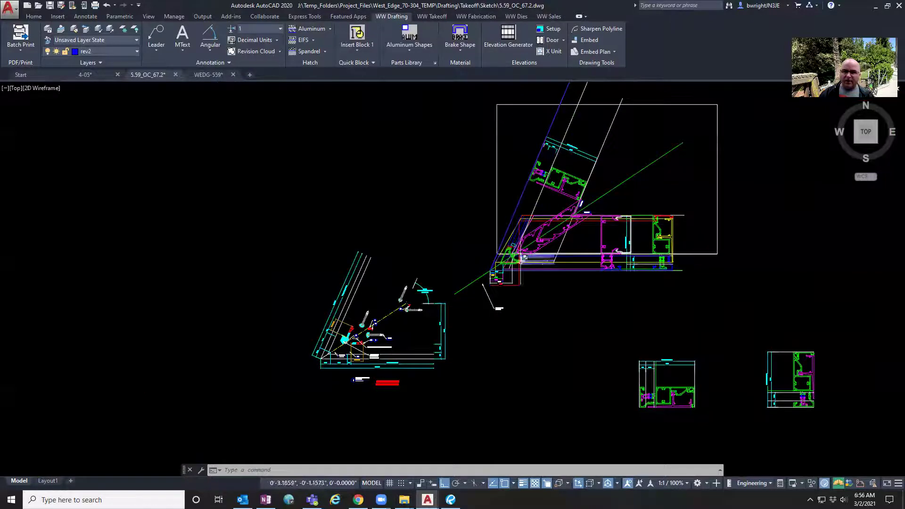
{"action": "scroll", "coordinate": [561, 245], "scroll_direction": "up", "scroll_amount": 4}
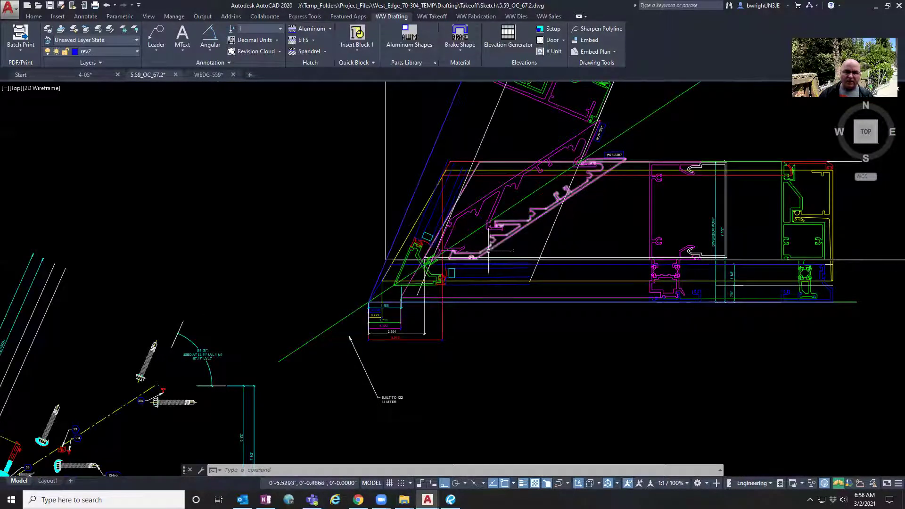
{"action": "scroll", "coordinate": [465, 268], "scroll_direction": "up", "scroll_amount": 2}
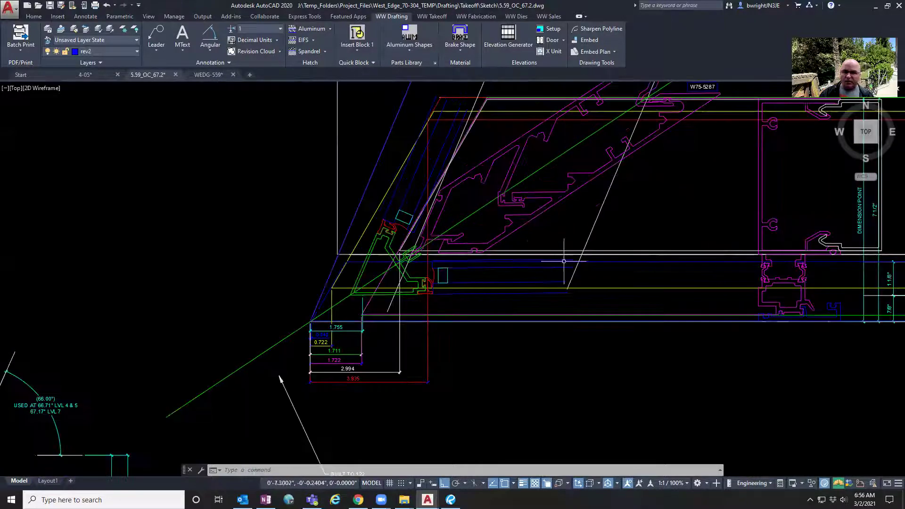
{"action": "middle_click_drag", "start_coordinate": [670, 264], "coordinate": [432, 275]}
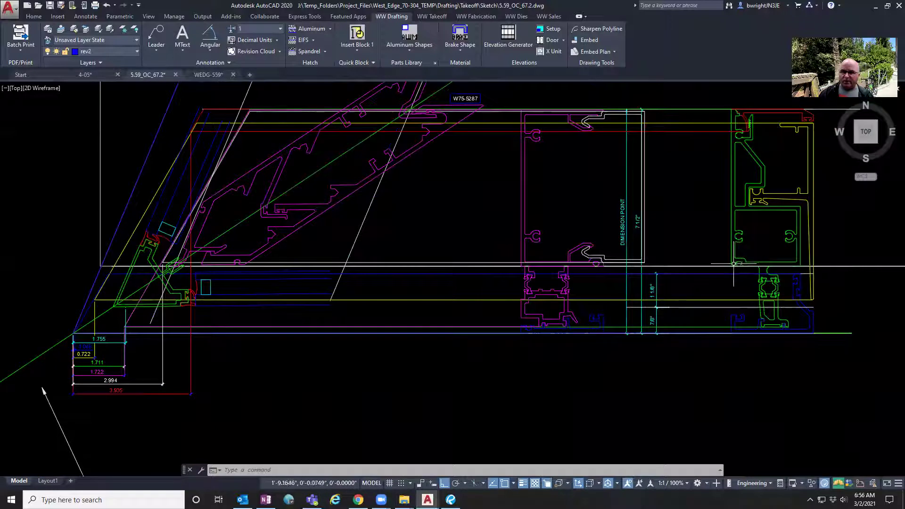
{"action": "middle_click_drag", "start_coordinate": [444, 266], "coordinate": [712, 267]}
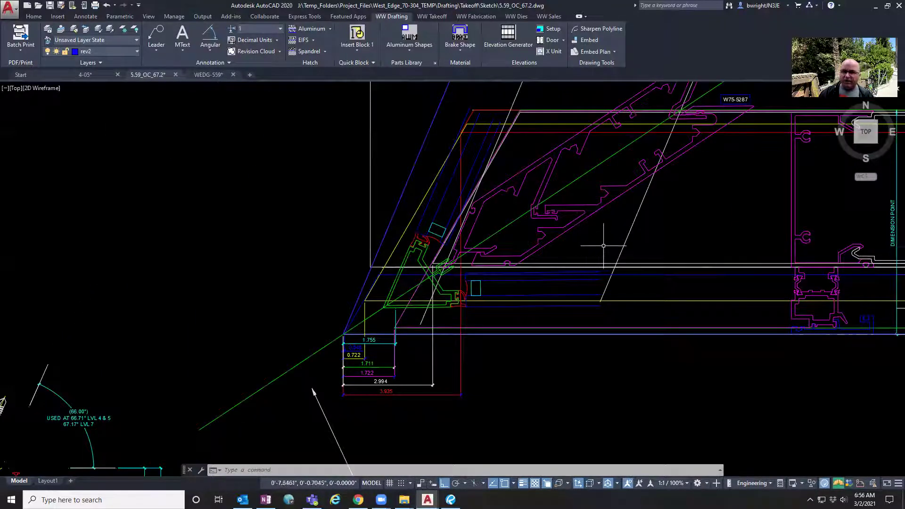
{"action": "middle_click_drag", "start_coordinate": [631, 247], "coordinate": [541, 257]}
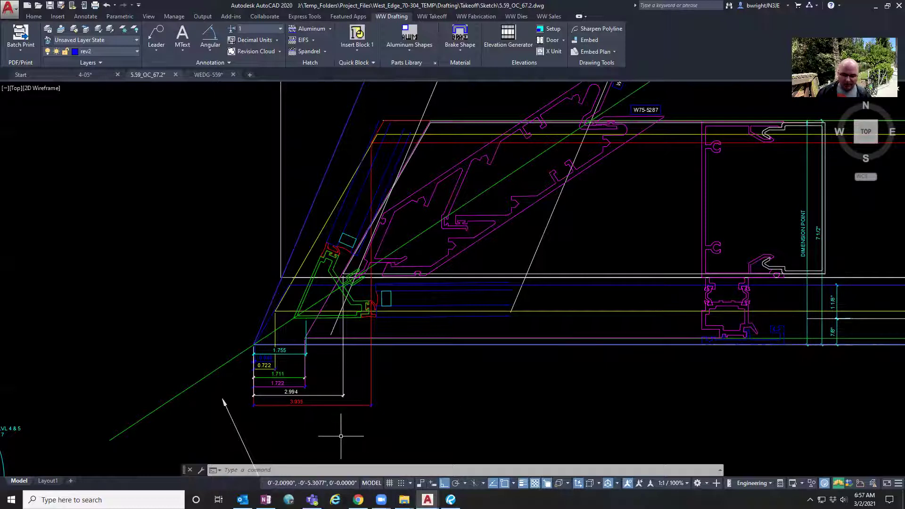
Offset the green miter line by 1/32" to each side
{"action": "type", "text": "o"}
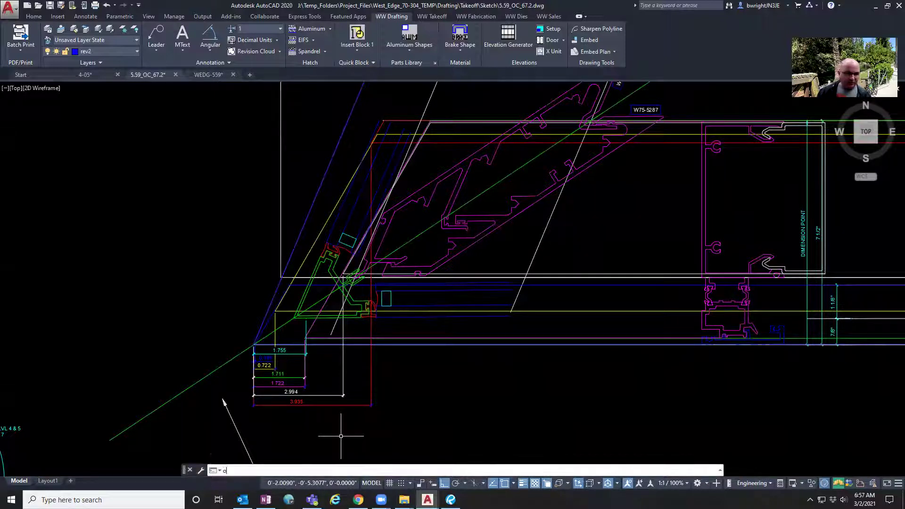
{"action": "key", "text": "Return"}
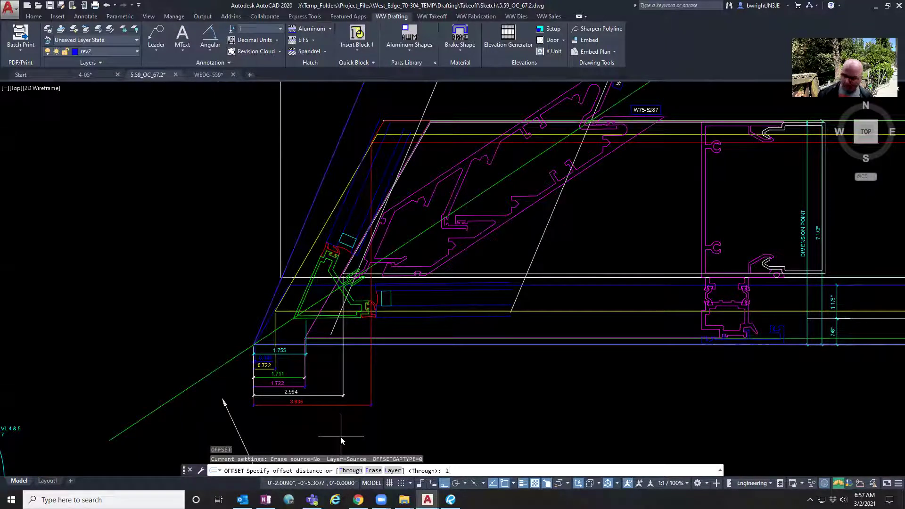
{"action": "middle_click_drag", "start_coordinate": [341, 436], "coordinate": [370, 382]}
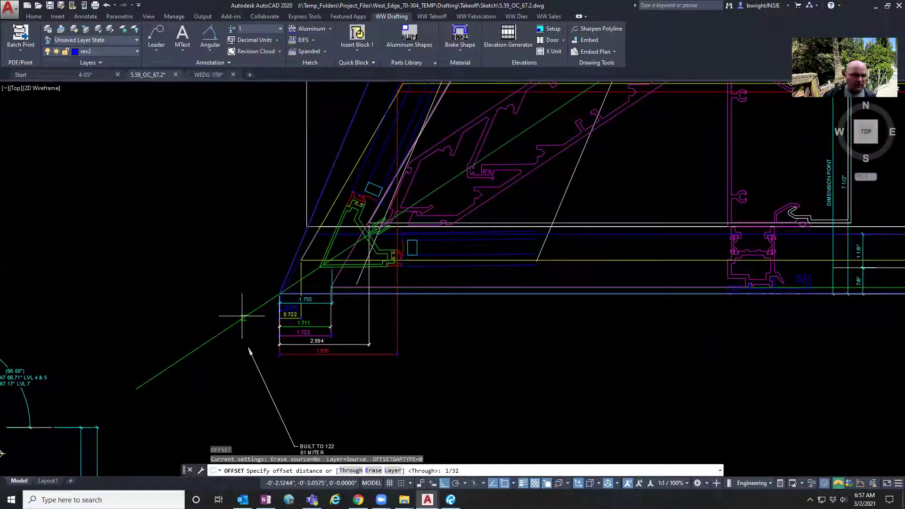
{"action": "type", "text": "1/32"}
{"action": "key", "text": "Return"}
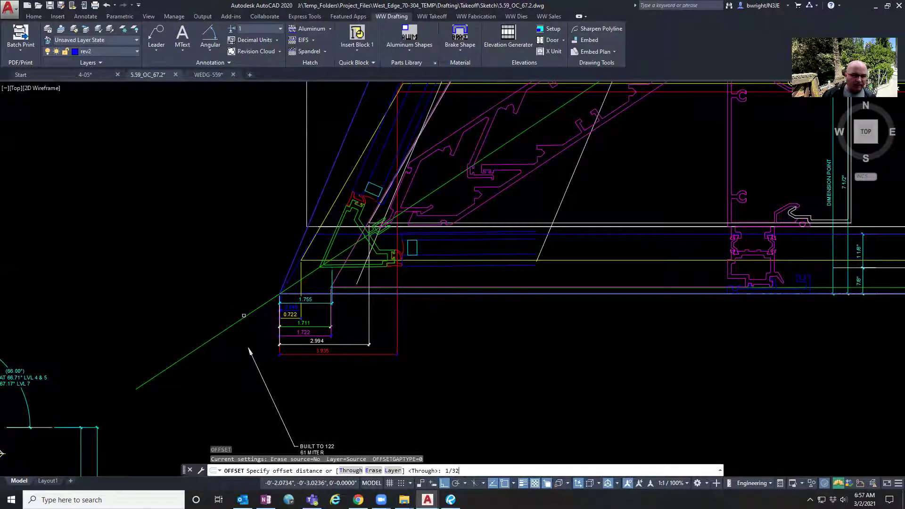
{"action": "left_click", "coordinate": [264, 306]}
{"action": "left_click", "coordinate": [250, 307]}
{"action": "scroll", "coordinate": [260, 314], "scroll_direction": "up", "scroll_amount": 4}
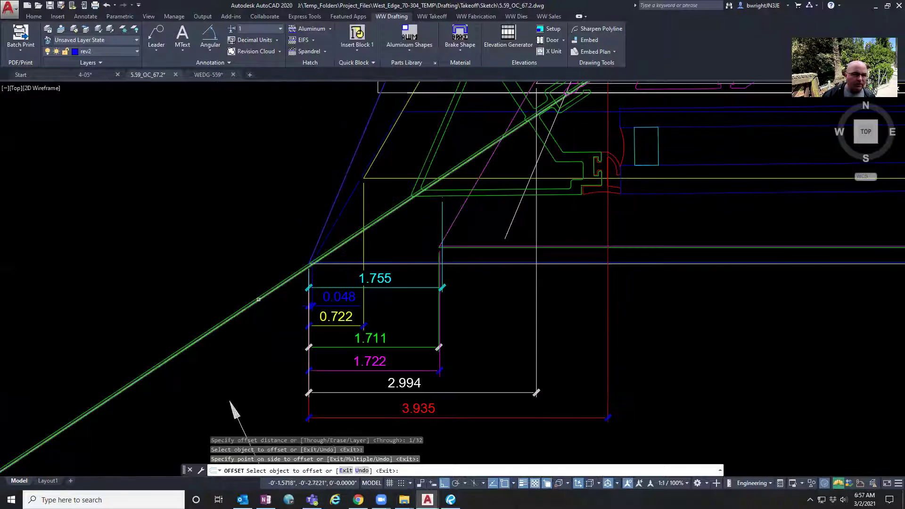
{"action": "left_click", "coordinate": [259, 300]}
{"action": "left_click", "coordinate": [268, 314]}
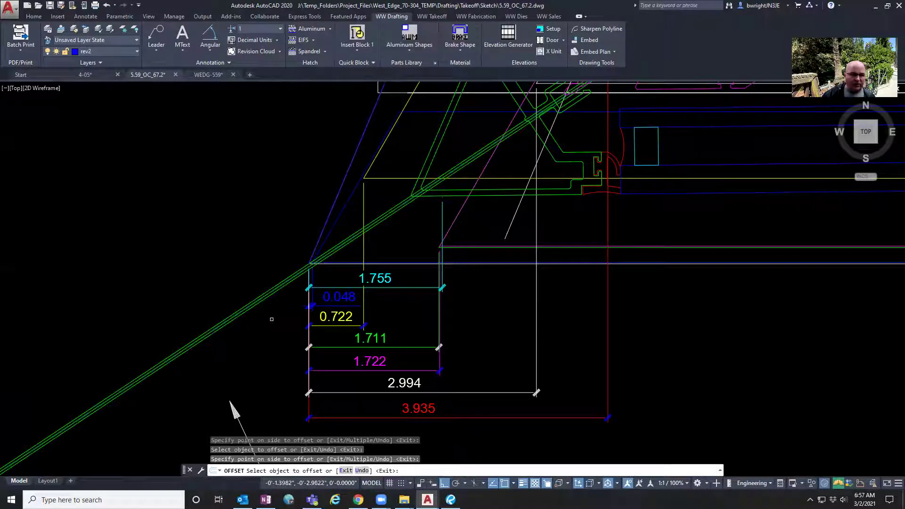
{"action": "key", "text": "Escape"}
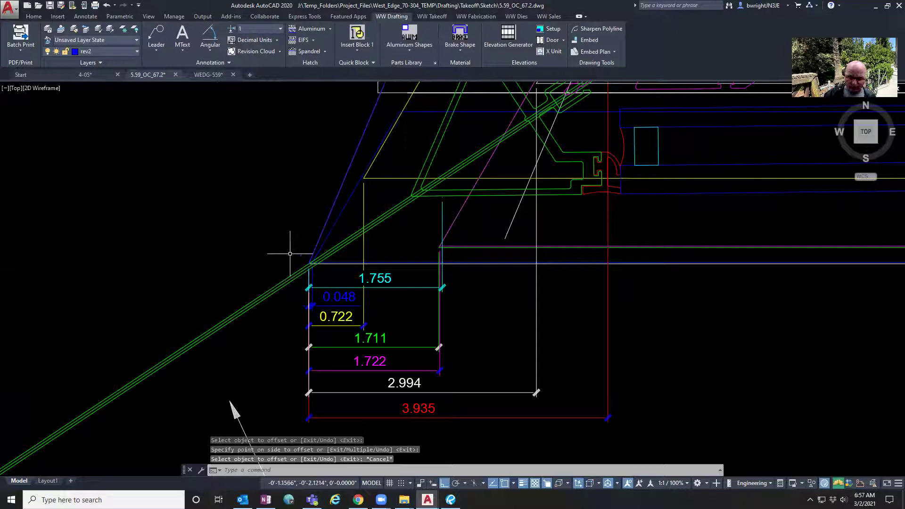
Match the middle miter line's properties to the inner blue corner profile line
{"action": "type", "text": "ma"}
{"action": "key", "text": "Return"}
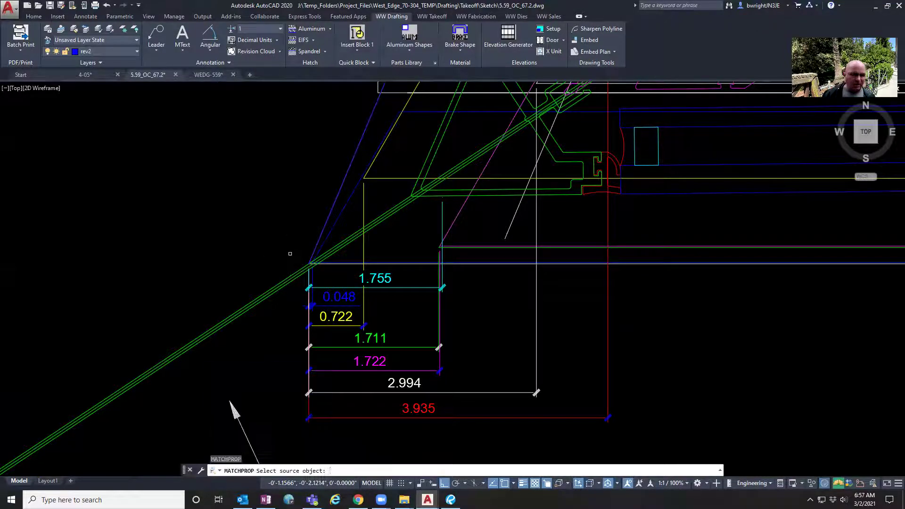
{"action": "scroll", "coordinate": [302, 263], "scroll_direction": "up", "scroll_amount": 2}
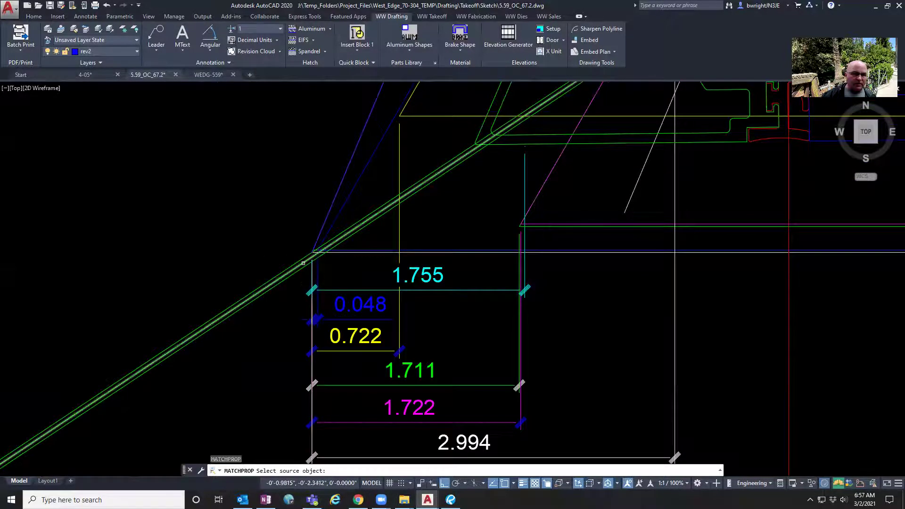
{"action": "scroll", "coordinate": [321, 253], "scroll_direction": "down", "scroll_amount": 3}
{"action": "scroll", "coordinate": [330, 250], "scroll_direction": "up", "scroll_amount": 3}
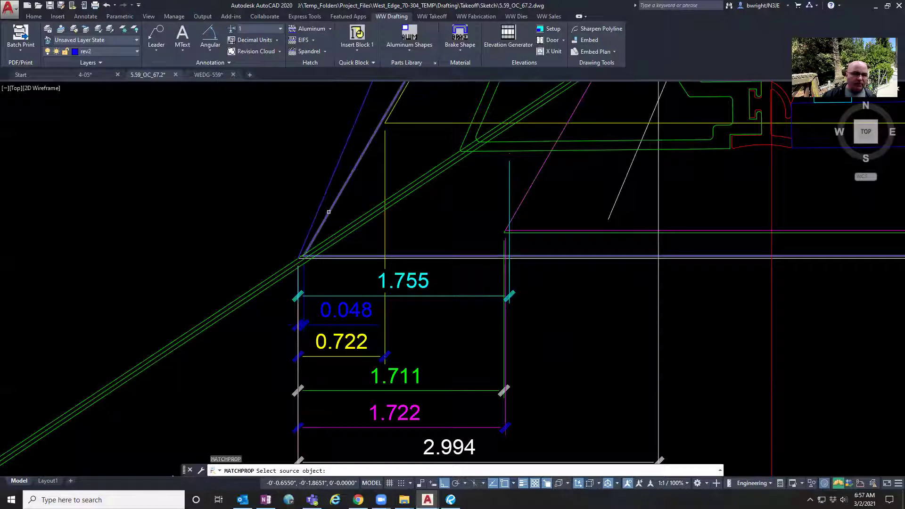
{"action": "left_click", "coordinate": [329, 212]}
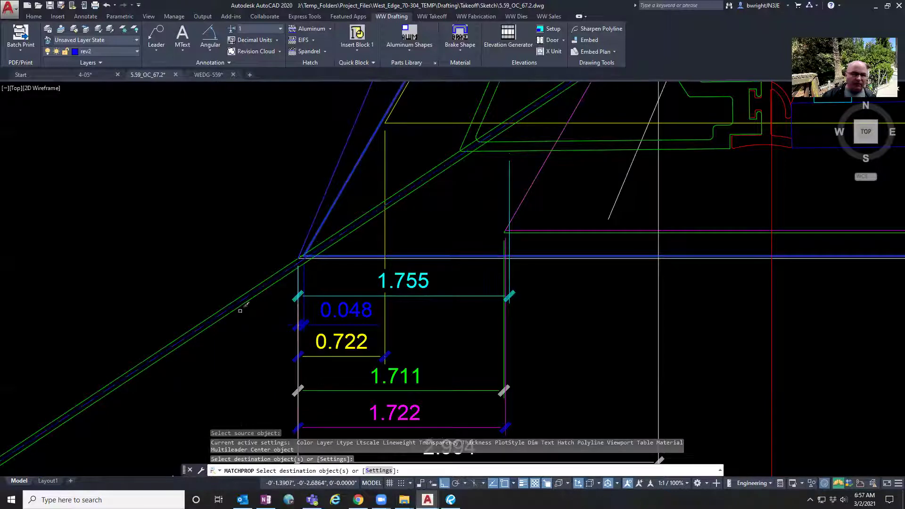
{"action": "key", "text": "Escape"}
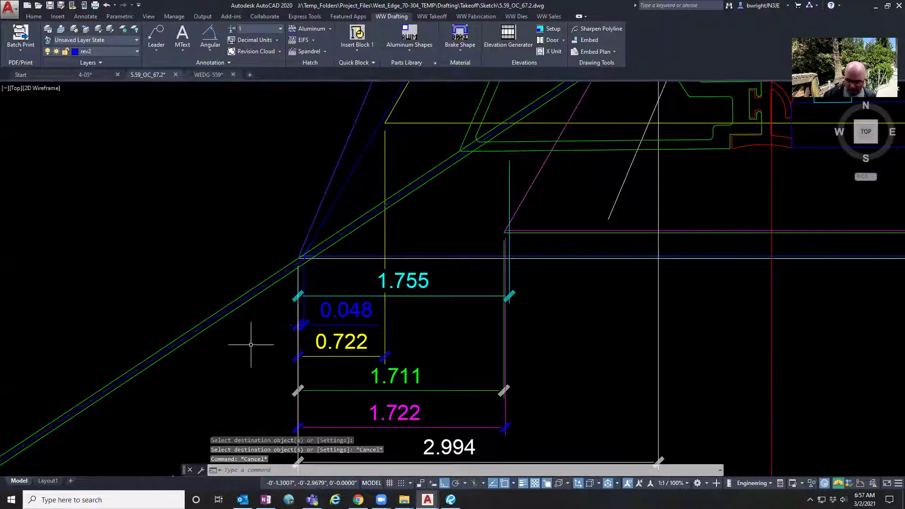
Match the lower miter offset line's properties to the yellow corner profile line
{"action": "type", "text": "ma"}
{"action": "key", "text": "Return"}
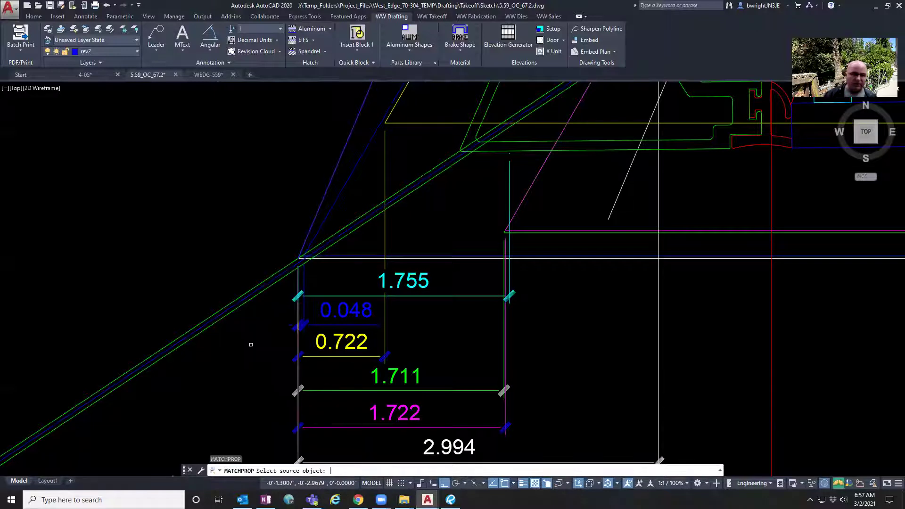
{"action": "left_click", "coordinate": [432, 123]}
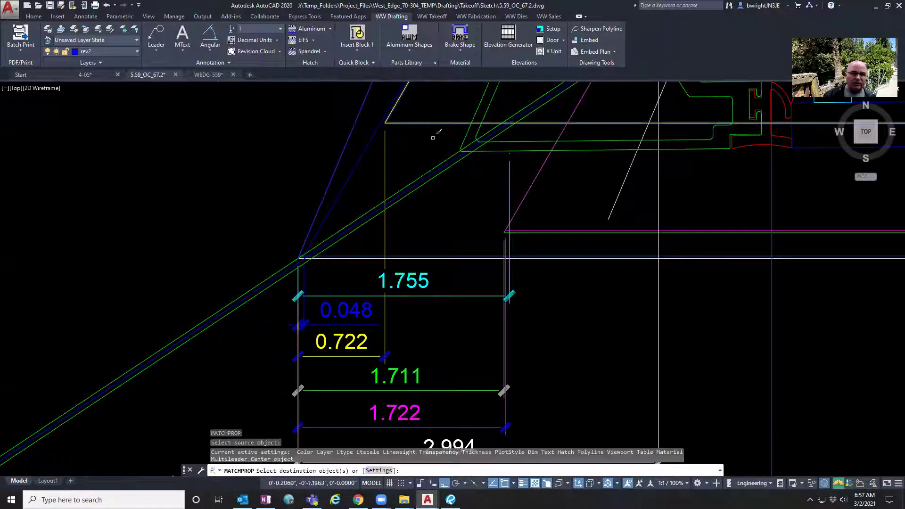
{"action": "left_click", "coordinate": [428, 182]}
{"action": "key", "text": "Escape"}
Copy the upper green miter offset line with its base point at its intersection with the white horizontal and angled lines
{"action": "scroll", "coordinate": [432, 222], "scroll_direction": "down", "scroll_amount": 4}
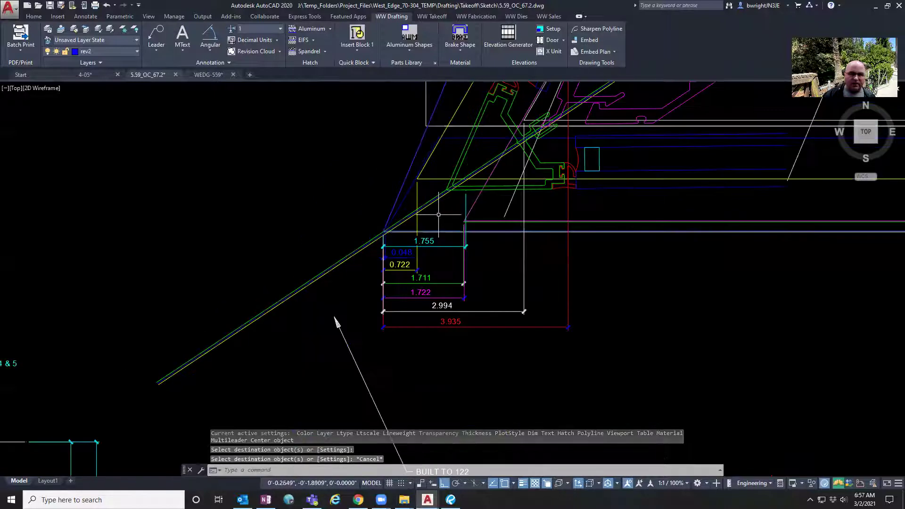
{"action": "mouse_move", "coordinate": [608, 218]}
{"action": "middle_mouse_down"}
{"action": "mouse_move", "coordinate": [455, 255]}
{"action": "mouse_move", "coordinate": [487, 268]}
{"action": "middle_mouse_up"}
{"action": "scroll", "coordinate": [490, 203], "scroll_direction": "up", "scroll_amount": 6}
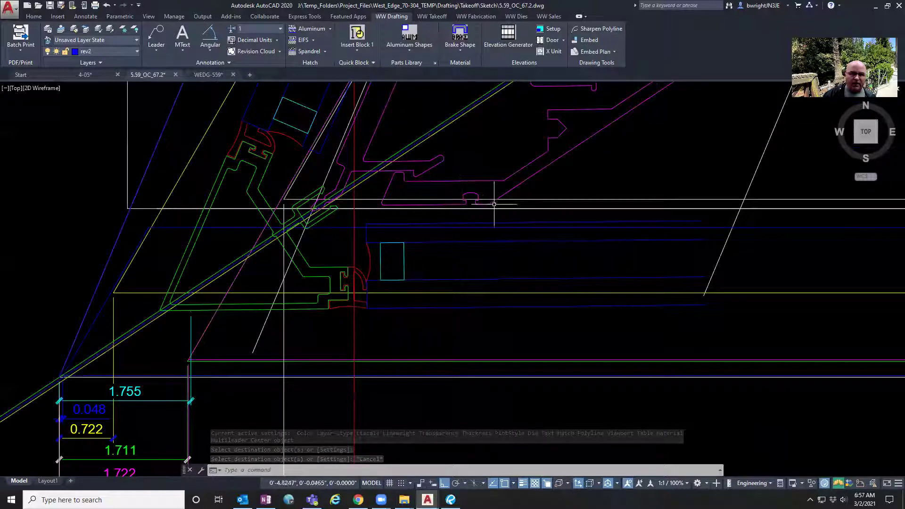
{"action": "scroll", "coordinate": [439, 226], "scroll_direction": "down", "scroll_amount": 4}
{"action": "key", "text": "ctrl+shift+c"}
{"action": "scroll", "coordinate": [332, 254], "scroll_direction": "up", "scroll_amount": 5}
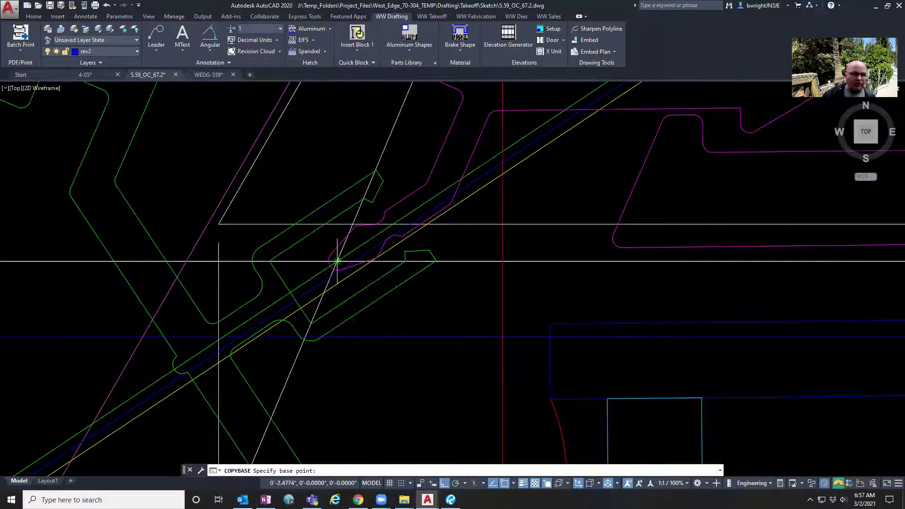
{"action": "left_click", "coordinate": [337, 261]}
{"action": "left_click", "coordinate": [354, 252]}
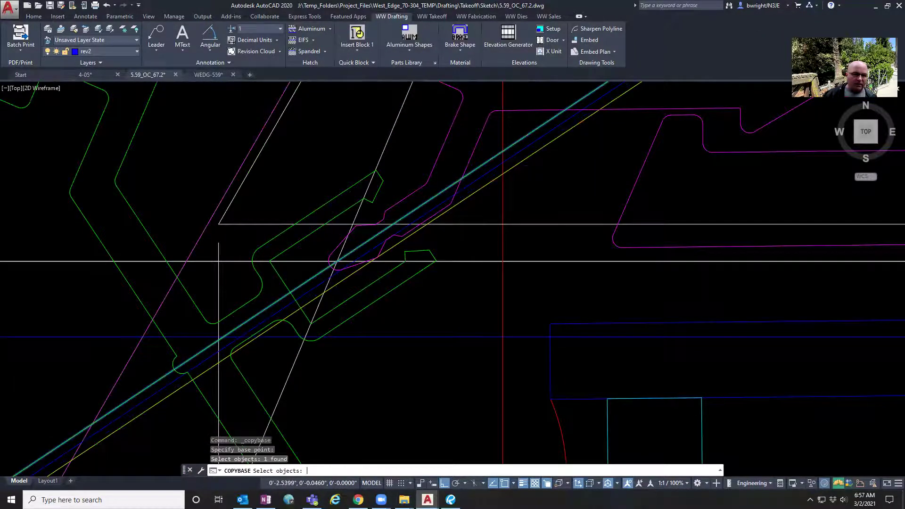
{"action": "key", "text": "Return"}
Paste the copied green line at the lower corner of the magenta diagonal extrusion, beside its small rounded slot
{"action": "scroll", "coordinate": [445, 294], "scroll_direction": "down", "scroll_amount": 3}
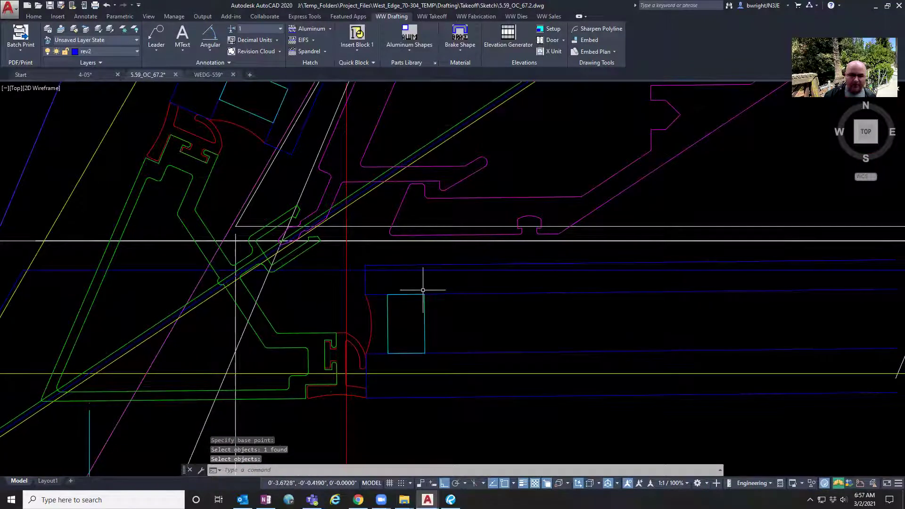
{"action": "key", "text": "ctrl+v"}
{"action": "scroll", "coordinate": [530, 256], "scroll_direction": "up", "scroll_amount": 6}
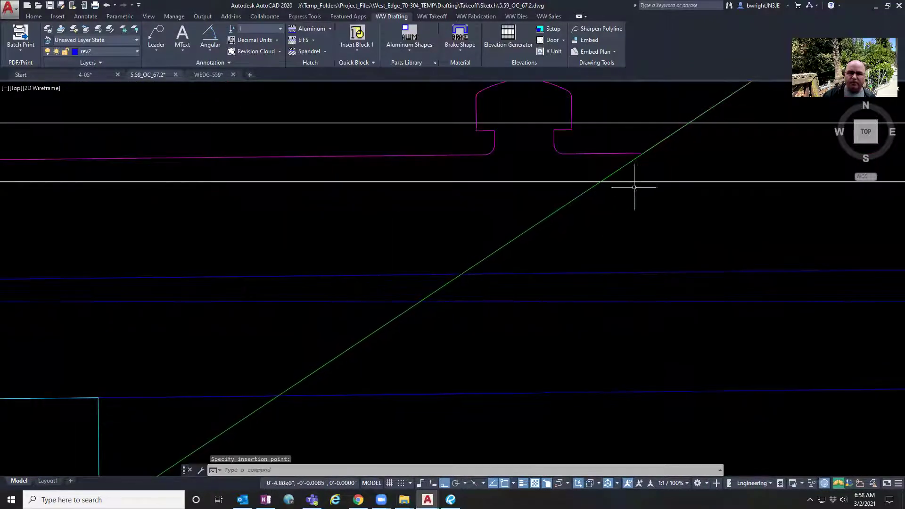
{"action": "middle_click_drag", "start_coordinate": [625, 195], "coordinate": [597, 212]}
{"action": "key", "text": "Escape"}
Offset the green miter line beside the magenta extrusion's lower corner by 1/64 inch to its lower side
{"action": "type", "text": "o"}
{"action": "key", "text": "Return"}
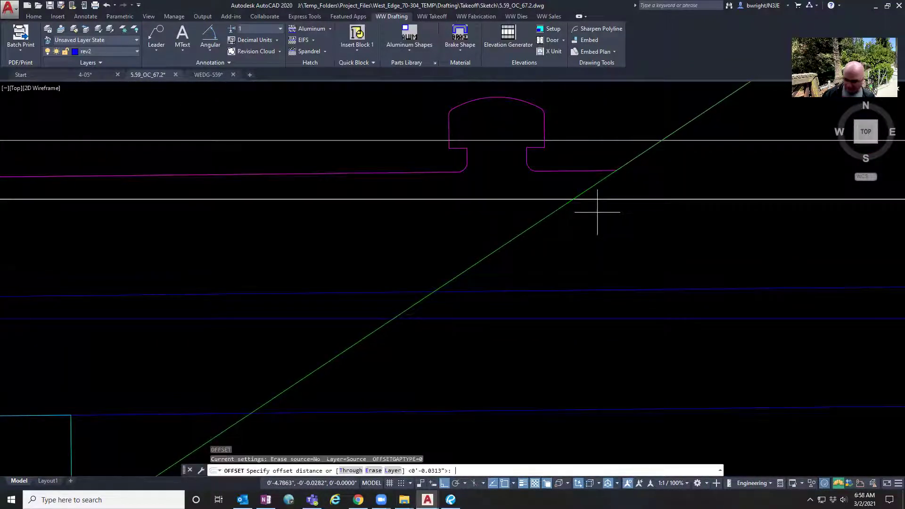
{"action": "type", "text": "1/64"}
{"action": "key", "text": "Return"}
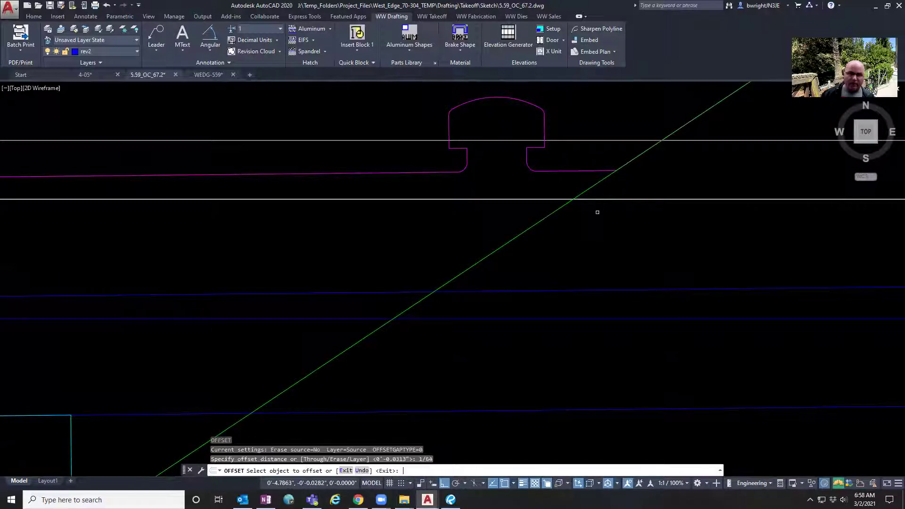
{"action": "left_click", "coordinate": [507, 239]}
{"action": "left_click", "coordinate": [550, 252]}
{"action": "key", "text": "Escape"}
{"action": "scroll", "coordinate": [564, 236], "scroll_direction": "down", "scroll_amount": 3}
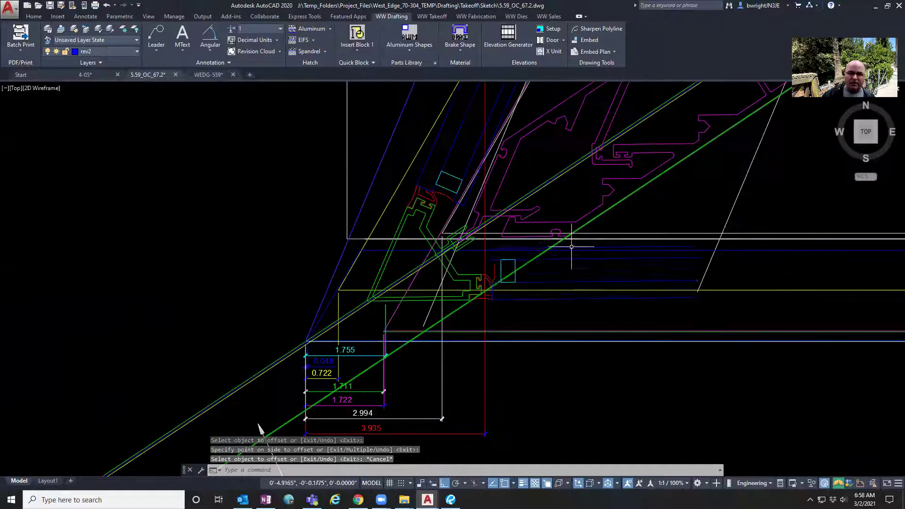
Match the new lower miter offset line's properties to the white angled line crossing the yellow horizontal line
{"action": "type", "text": "ma"}
{"action": "key", "text": "Return"}
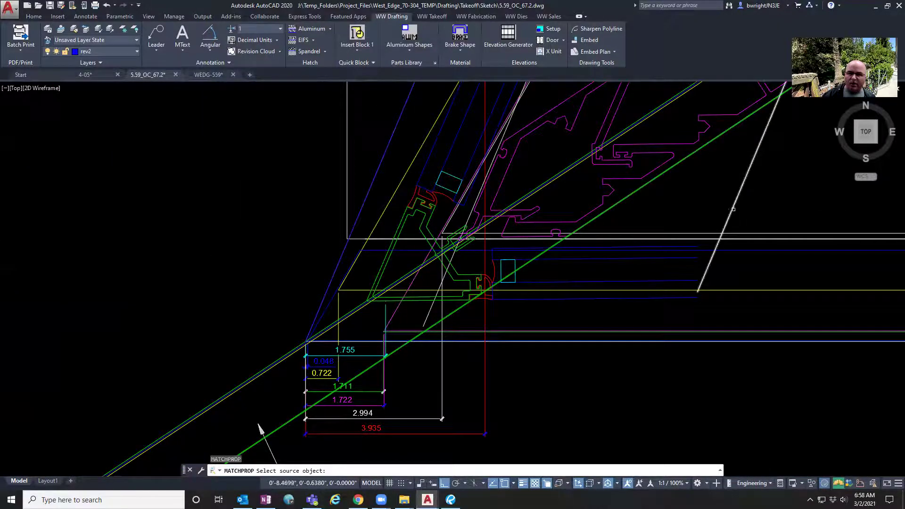
{"action": "left_click", "coordinate": [733, 209]}
{"action": "scroll", "coordinate": [566, 250], "scroll_direction": "up", "scroll_amount": 2}
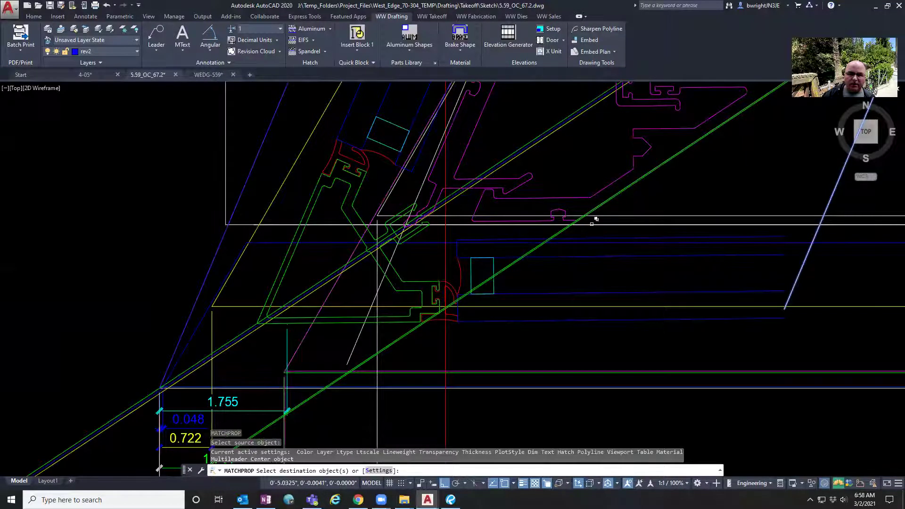
{"action": "scroll", "coordinate": [590, 215], "scroll_direction": "up", "scroll_amount": 3}
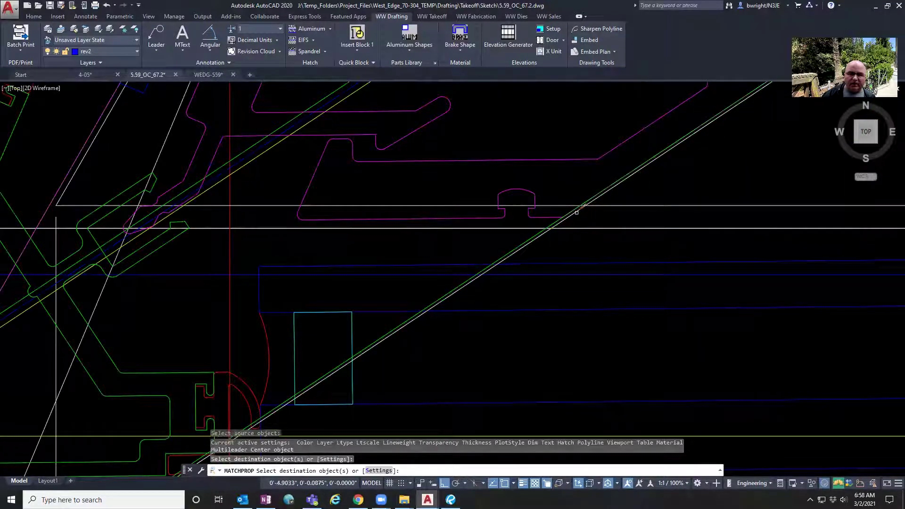
{"action": "key", "text": "Escape"}
{"action": "scroll", "coordinate": [589, 308], "scroll_direction": "down", "scroll_amount": 6}
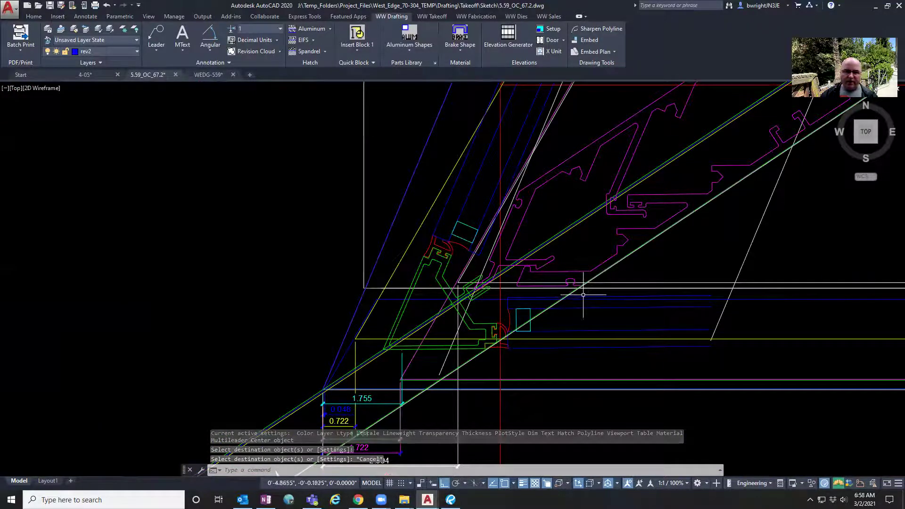
Examine the lower white horizontal line near the magenta extrusion's lower corner and view the line's properties
{"action": "scroll", "coordinate": [580, 293], "scroll_direction": "up", "scroll_amount": 4}
{"action": "scroll", "coordinate": [629, 296], "scroll_direction": "down", "scroll_amount": 6}
{"action": "middle_click_drag", "start_coordinate": [648, 299], "coordinate": [503, 306]}
{"action": "scroll", "coordinate": [692, 299], "scroll_direction": "up", "scroll_amount": 2}
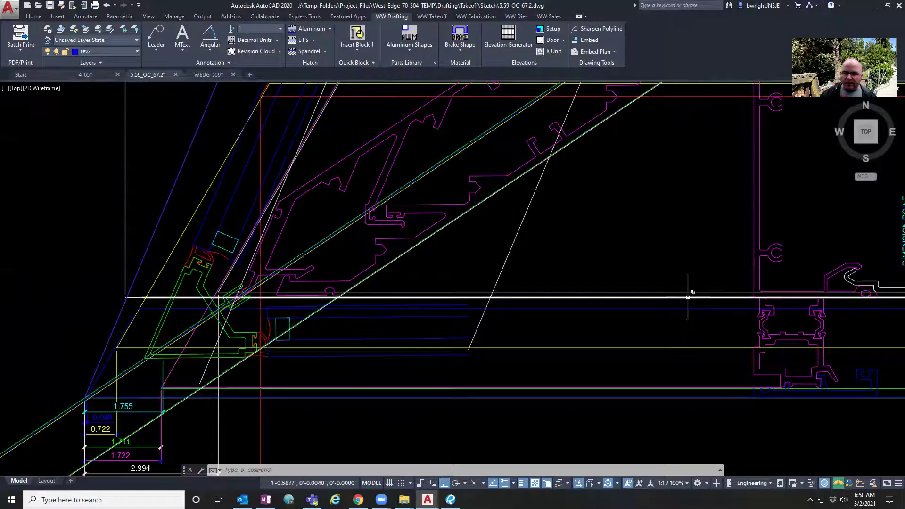
{"action": "left_click", "coordinate": [688, 298]}
{"action": "middle_click_drag", "start_coordinate": [621, 352], "coordinate": [772, 327]}
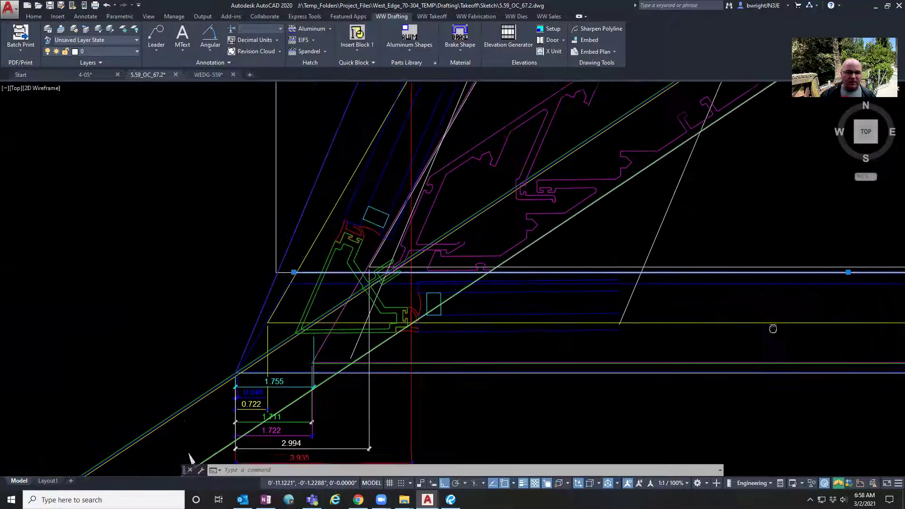
{"action": "scroll", "coordinate": [488, 271], "scroll_direction": "up", "scroll_amount": 2}
{"action": "scroll", "coordinate": [488, 289], "scroll_direction": "up", "scroll_amount": 4}
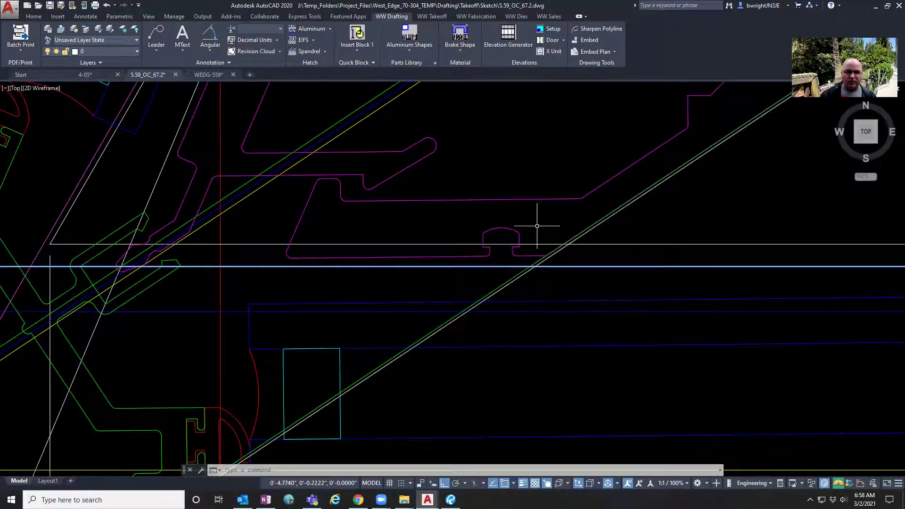
{"action": "scroll", "coordinate": [522, 245], "scroll_direction": "down", "scroll_amount": 4}
{"action": "scroll", "coordinate": [522, 245], "scroll_direction": "down", "scroll_amount": 2}
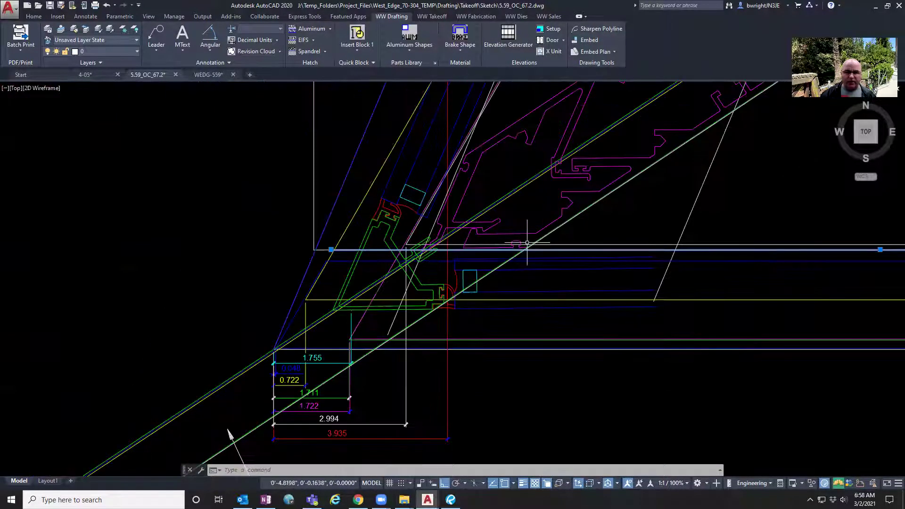
{"action": "middle_click_drag", "start_coordinate": [522, 252], "coordinate": [544, 255]}
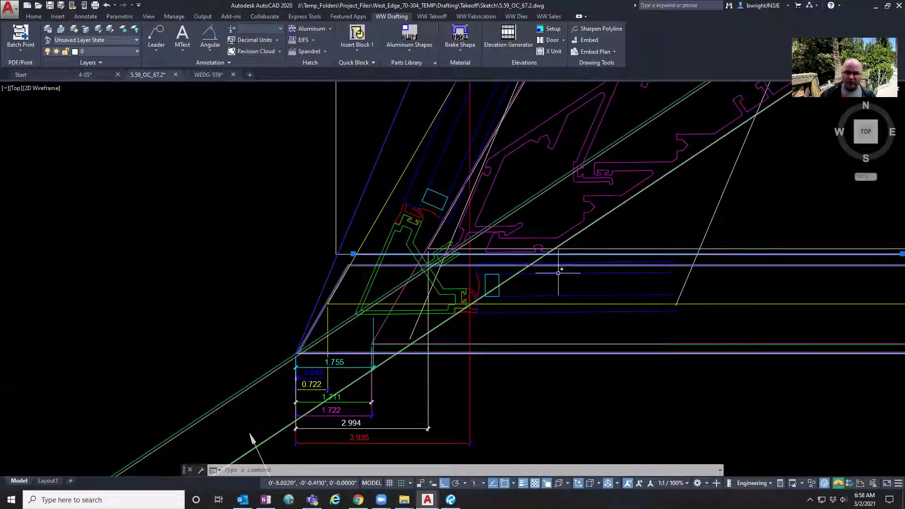
{"action": "type", "text": "m"}
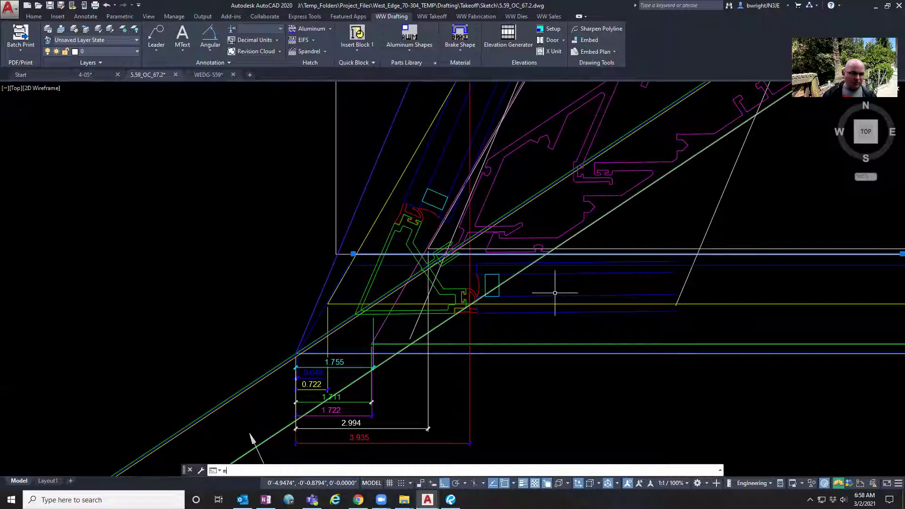
{"action": "type", "text": "o"}
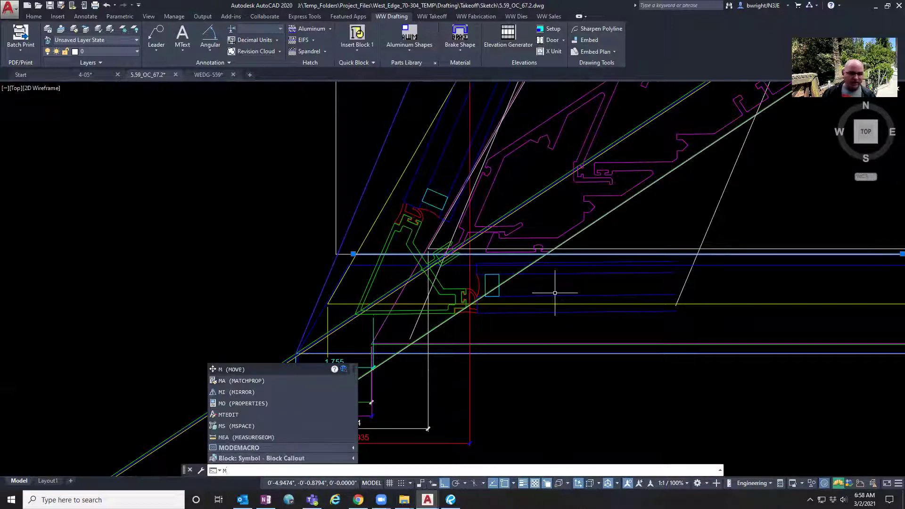
{"action": "key", "text": "Return"}
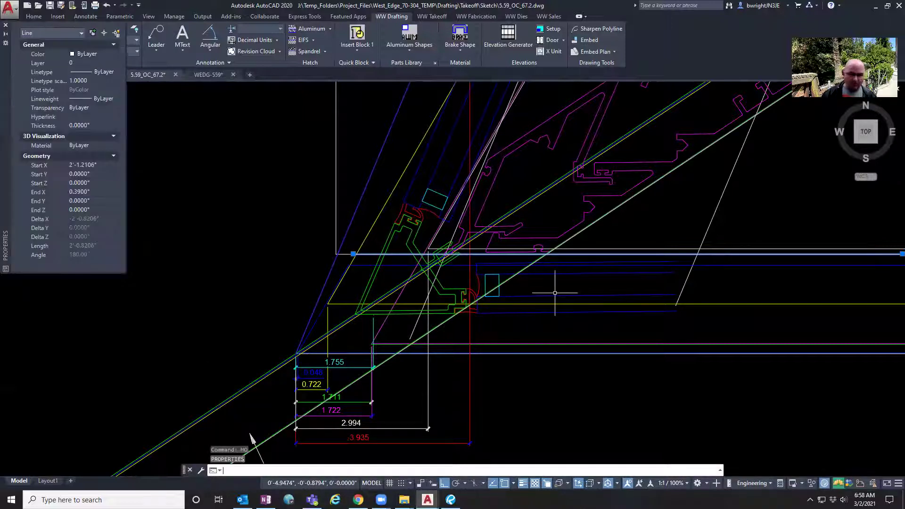
{"action": "key", "text": "Escape"}
{"action": "key", "text": "Escape"}
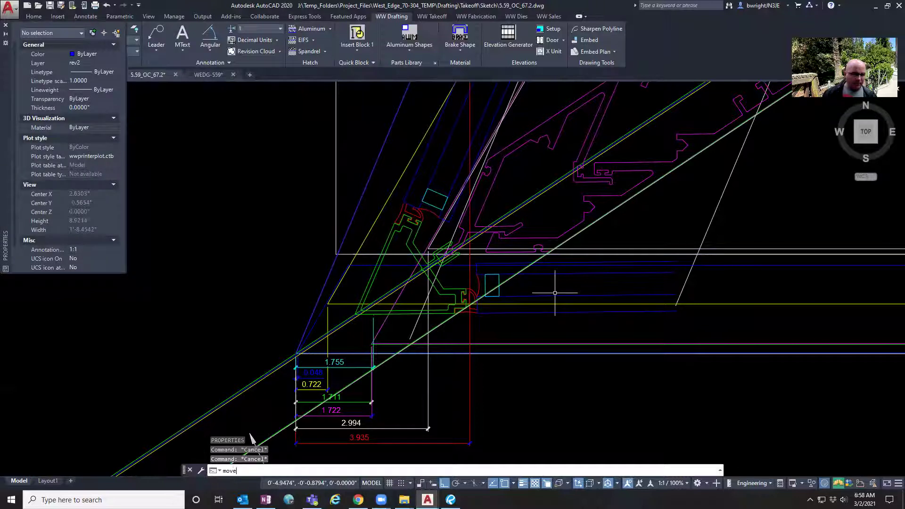
Move the magenta and green extrusions, red gaskets and glass from the magenta lower corner to the intersection of the green miter and lower white horizontal lines
{"action": "key", "text": "Return"}
{"action": "middle_click_drag", "start_coordinate": [519, 148], "coordinate": [516, 195]}
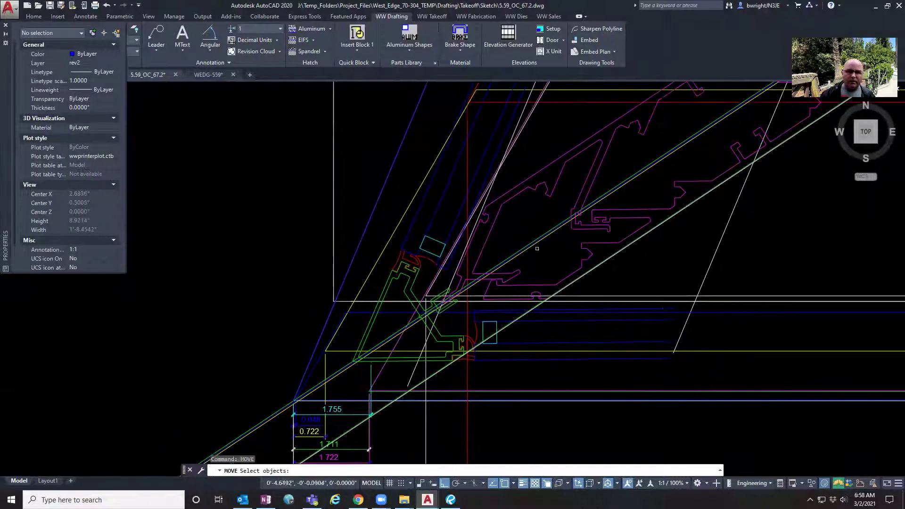
{"action": "left_click", "coordinate": [517, 195]}
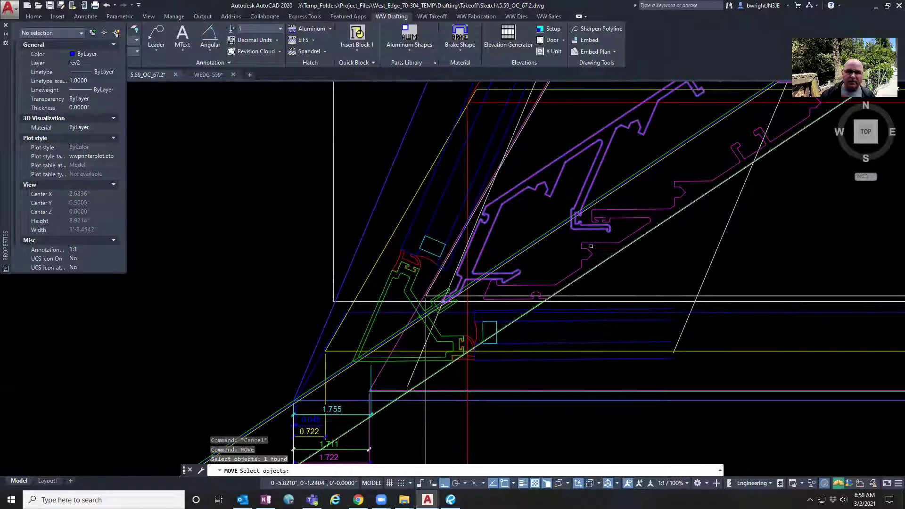
{"action": "left_click", "coordinate": [589, 244]}
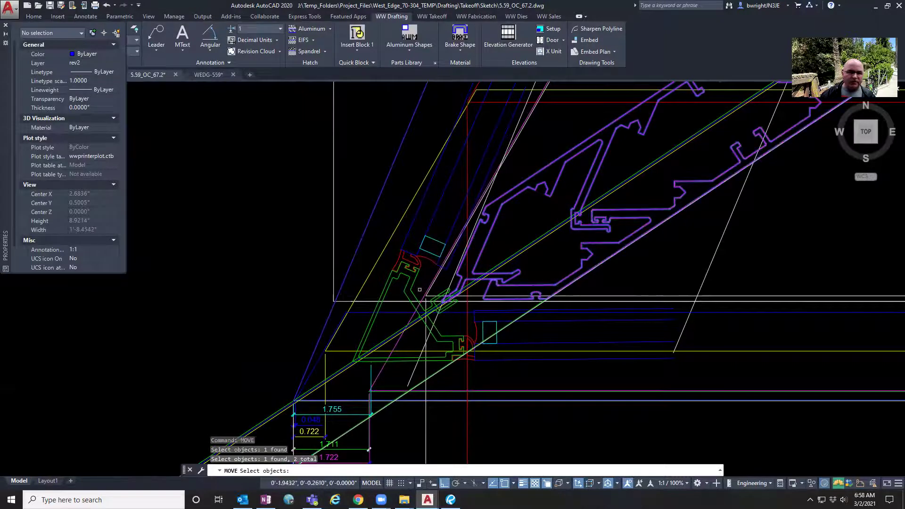
{"action": "left_click", "coordinate": [406, 283]}
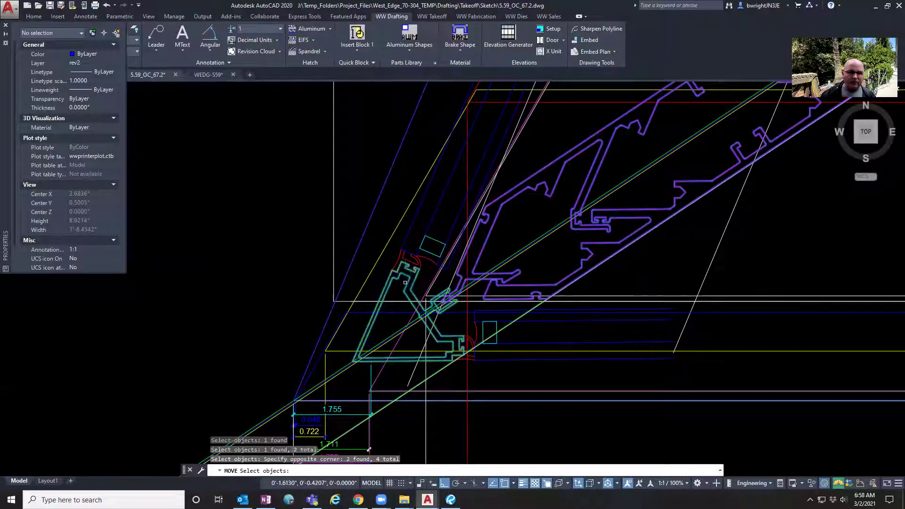
{"action": "left_click", "coordinate": [414, 261]}
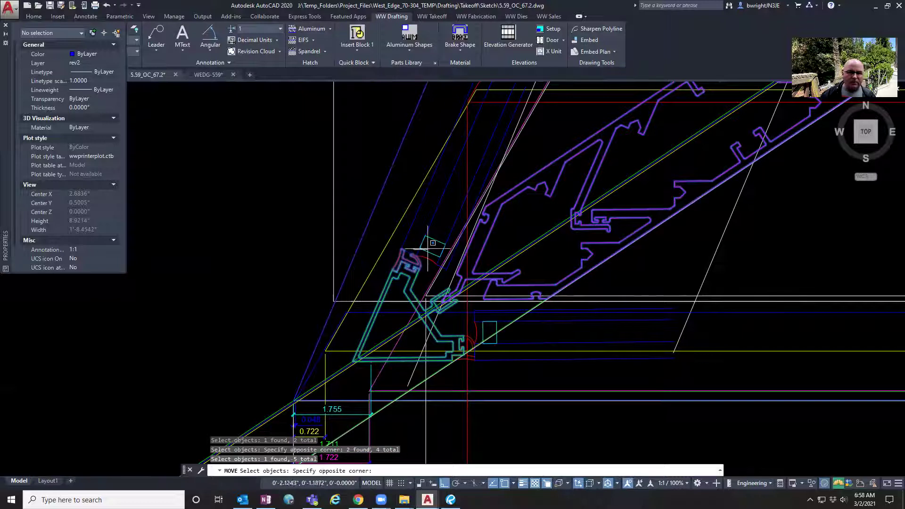
{"action": "left_click", "coordinate": [428, 248]}
{"action": "left_click", "coordinate": [427, 247]}
{"action": "left_click", "coordinate": [420, 239]}
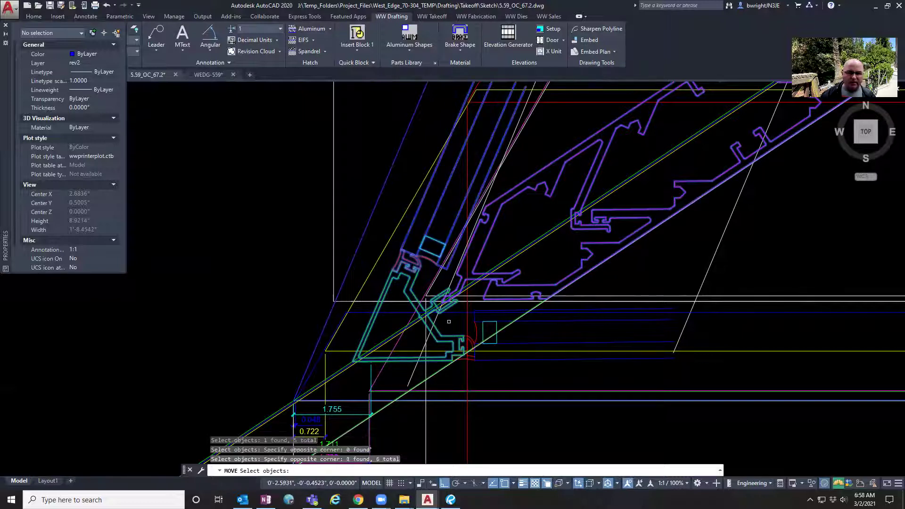
{"action": "left_click", "coordinate": [471, 329]}
{"action": "scroll", "coordinate": [464, 341], "scroll_direction": "up", "scroll_amount": 4}
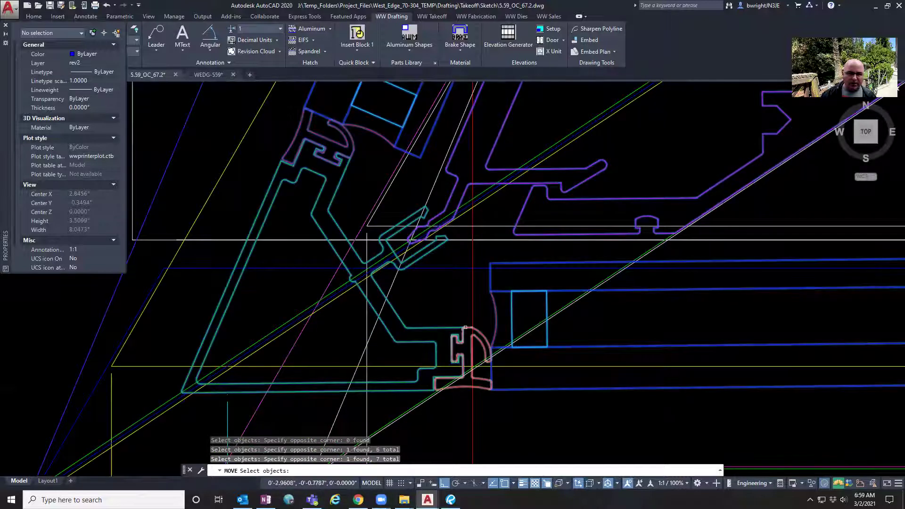
{"action": "left_click", "coordinate": [463, 329]}
{"action": "key", "text": "Return"}
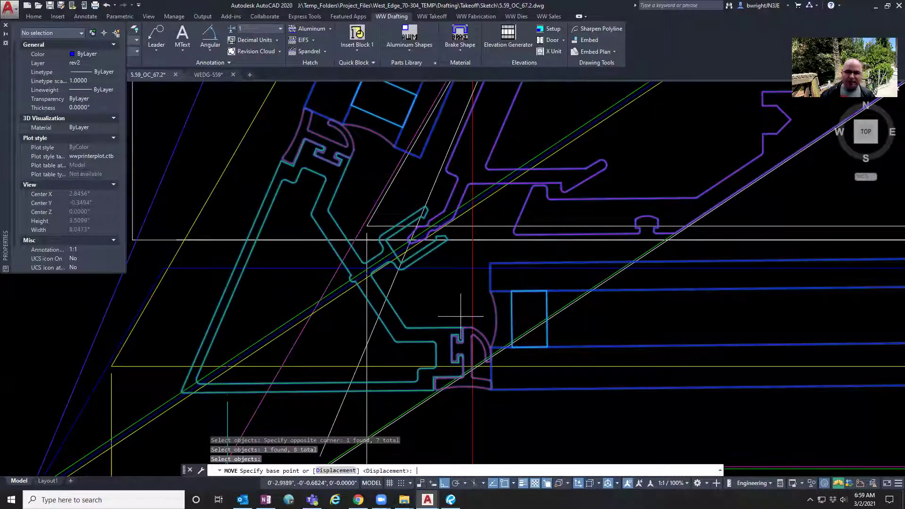
{"action": "scroll", "coordinate": [654, 231], "scroll_direction": "up", "scroll_amount": 5}
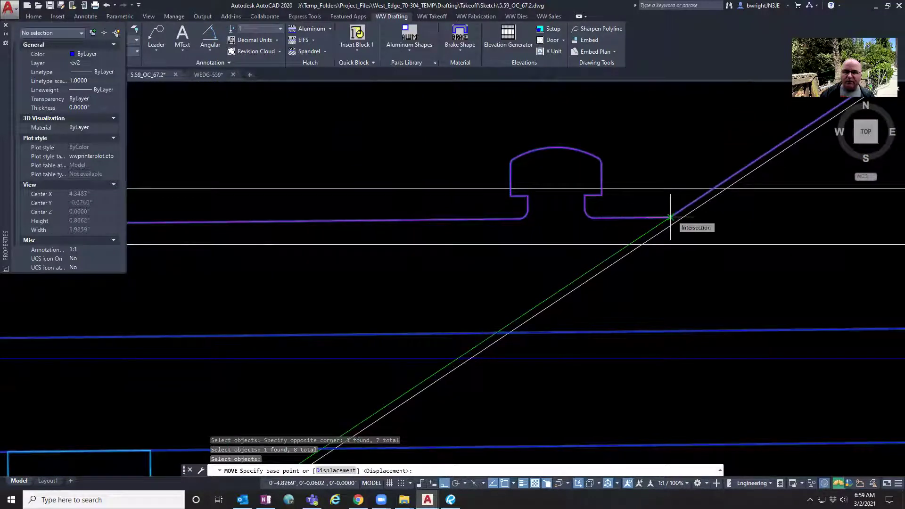
{"action": "left_click", "coordinate": [671, 218]}
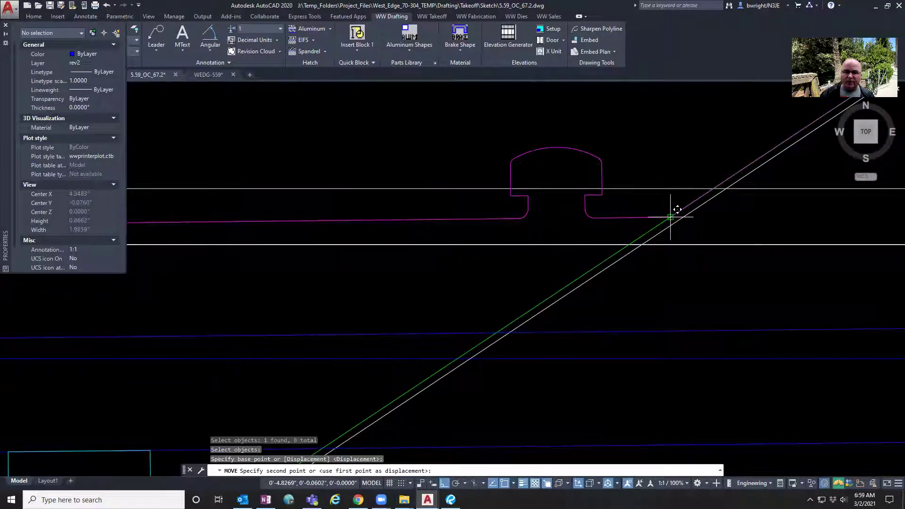
{"action": "left_click", "coordinate": [630, 244]}
{"action": "scroll", "coordinate": [607, 286], "scroll_direction": "down", "scroll_amount": 5}
{"action": "scroll", "coordinate": [611, 287], "scroll_direction": "down", "scroll_amount": 5}
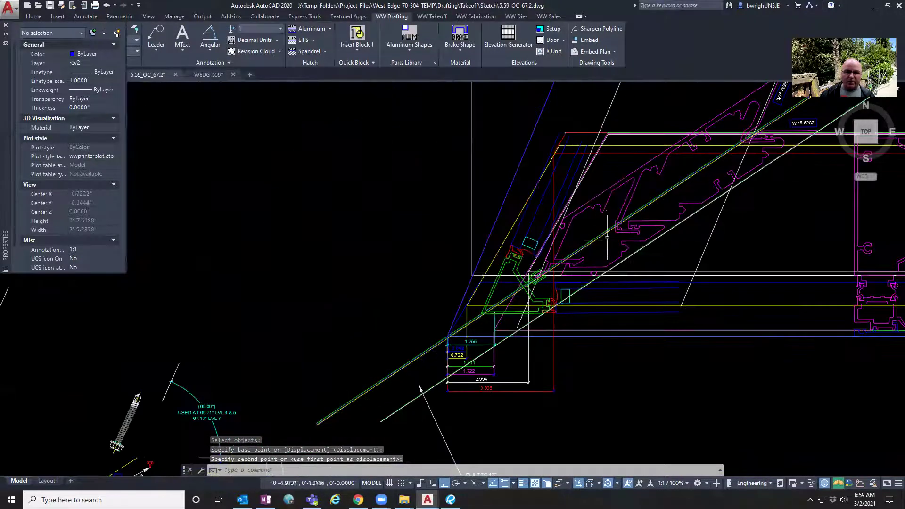
Select the white angled line and examine how the moved magenta extrusion's outer corner and rounded slot meet it
{"action": "scroll", "coordinate": [587, 180], "scroll_direction": "up", "scroll_amount": 4}
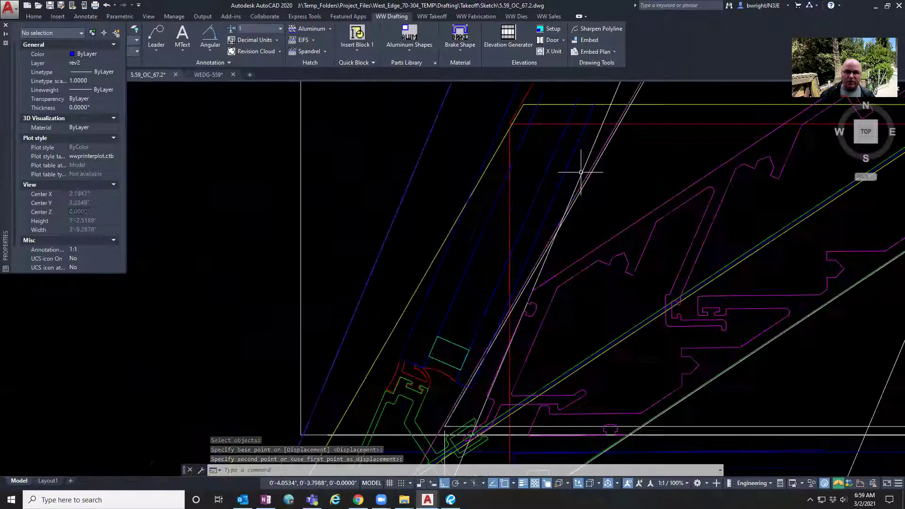
{"action": "left_click", "coordinate": [590, 143]}
{"action": "scroll", "coordinate": [584, 262], "scroll_direction": "up", "scroll_amount": 4}
{"action": "scroll", "coordinate": [587, 257], "scroll_direction": "up", "scroll_amount": 2}
{"action": "scroll", "coordinate": [608, 231], "scroll_direction": "down", "scroll_amount": 6}
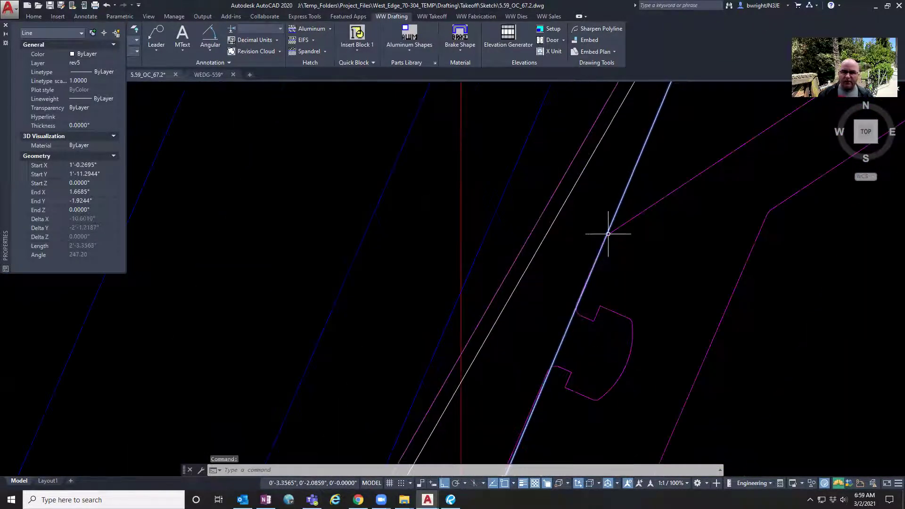
{"action": "scroll", "coordinate": [608, 233], "scroll_direction": "down", "scroll_amount": 6}
Review the whole corner assembly, its miter offset lines and the dimensions at the outer corner point
{"action": "scroll", "coordinate": [568, 262], "scroll_direction": "up", "scroll_amount": 2}
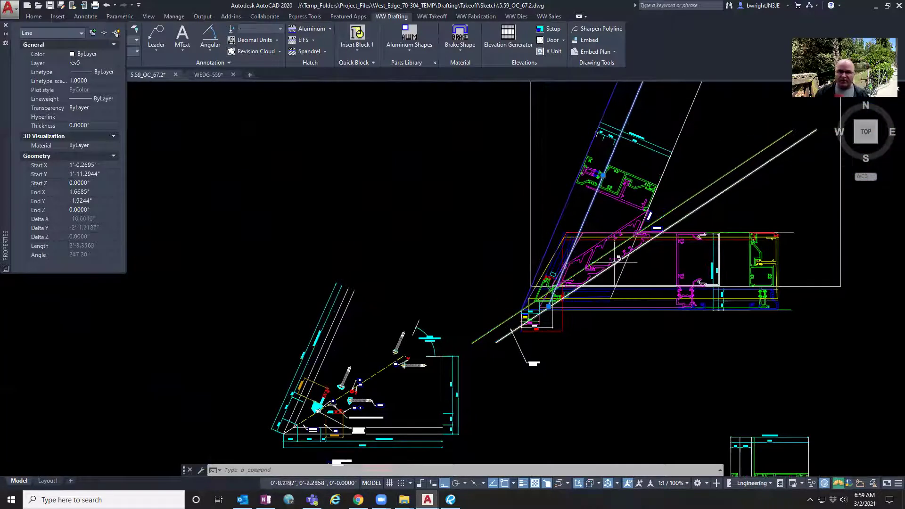
{"action": "middle_click_drag", "start_coordinate": [611, 263], "coordinate": [529, 276]}
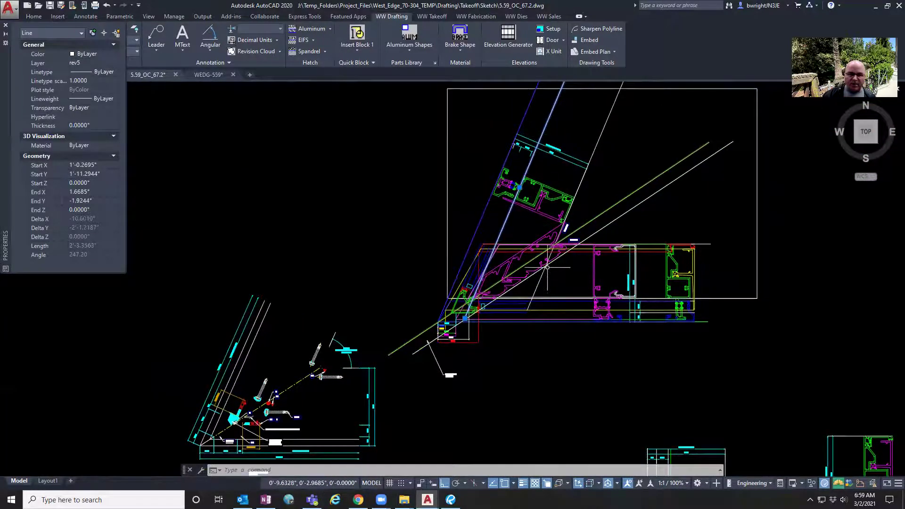
{"action": "scroll", "coordinate": [547, 268], "scroll_direction": "up", "scroll_amount": 4}
{"action": "middle_click_drag", "start_coordinate": [570, 275], "coordinate": [596, 257]}
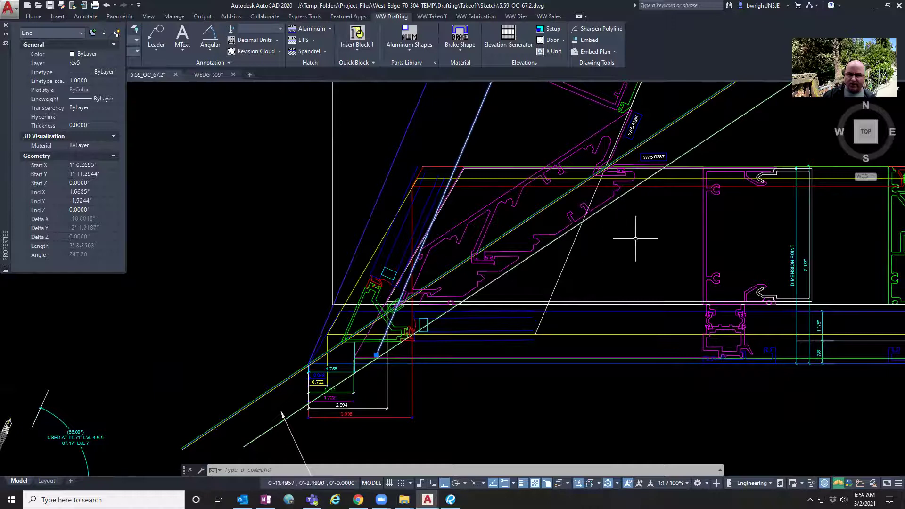
{"action": "middle_click_drag", "start_coordinate": [631, 266], "coordinate": [692, 244]}
{"action": "middle_click_drag", "start_coordinate": [523, 335], "coordinate": [611, 294]}
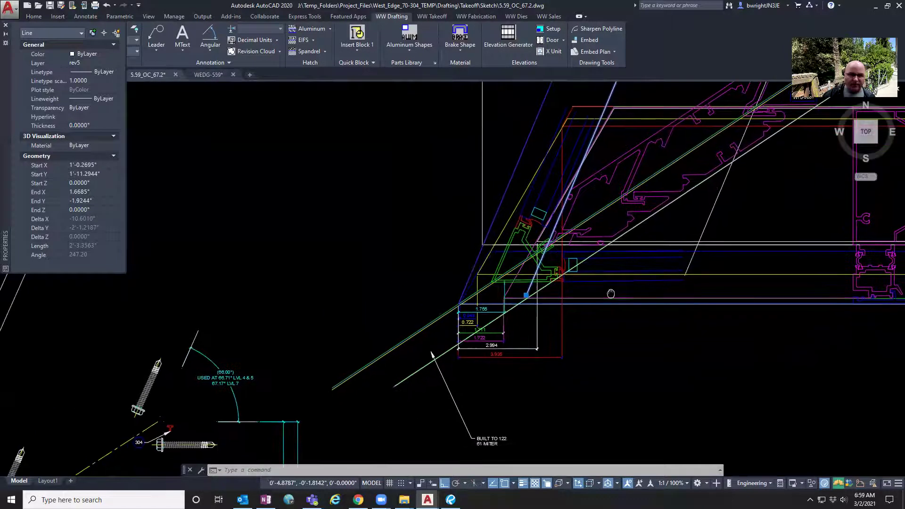
{"action": "scroll", "coordinate": [476, 309], "scroll_direction": "up", "scroll_amount": 2}
{"action": "scroll", "coordinate": [478, 298], "scroll_direction": "up", "scroll_amount": 5}
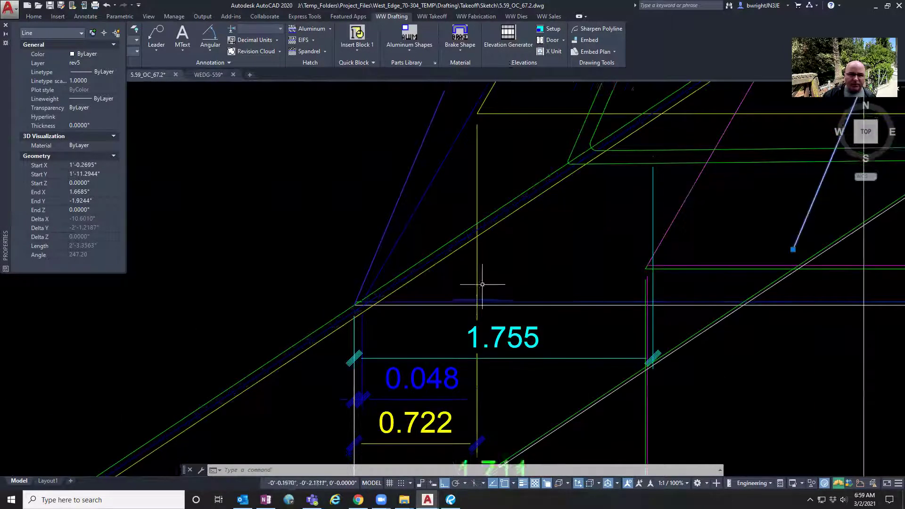
{"action": "scroll", "coordinate": [474, 297], "scroll_direction": "down", "scroll_amount": 5}
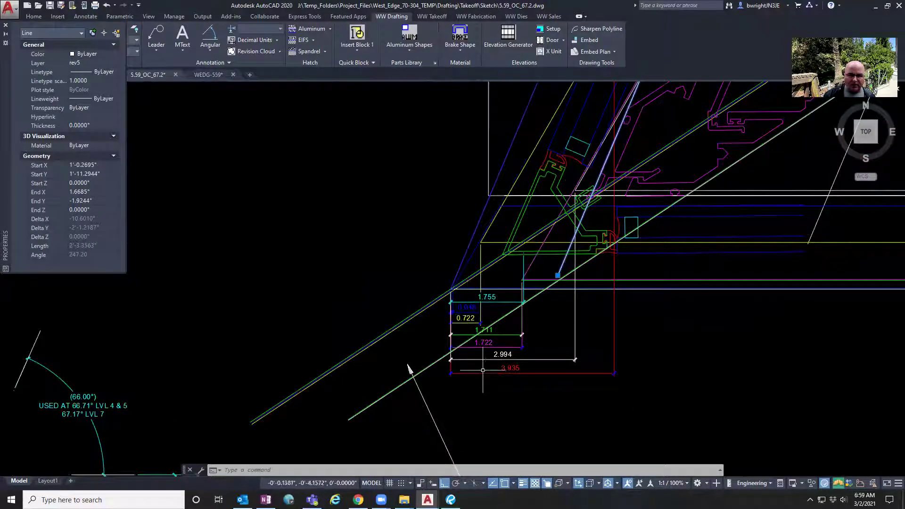
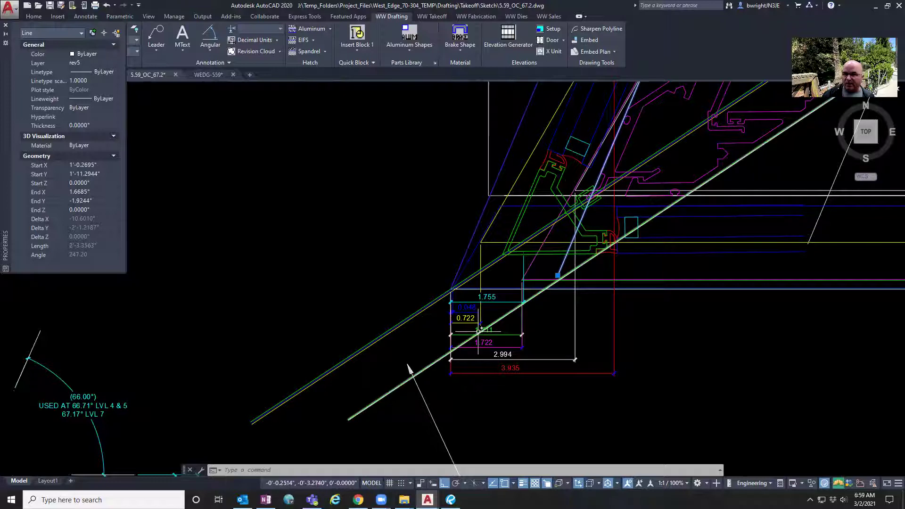
Stretch the inner end of the blue corner dimension horizontally to where the blue horizontal line meets the blue miter line
{"action": "scroll", "coordinate": [468, 309], "scroll_direction": "up", "scroll_amount": 4}
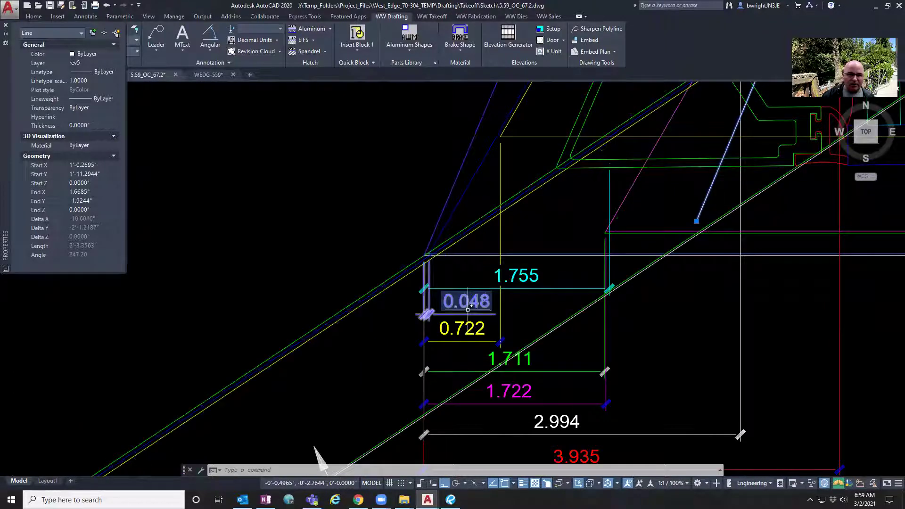
{"action": "left_click", "coordinate": [469, 305]}
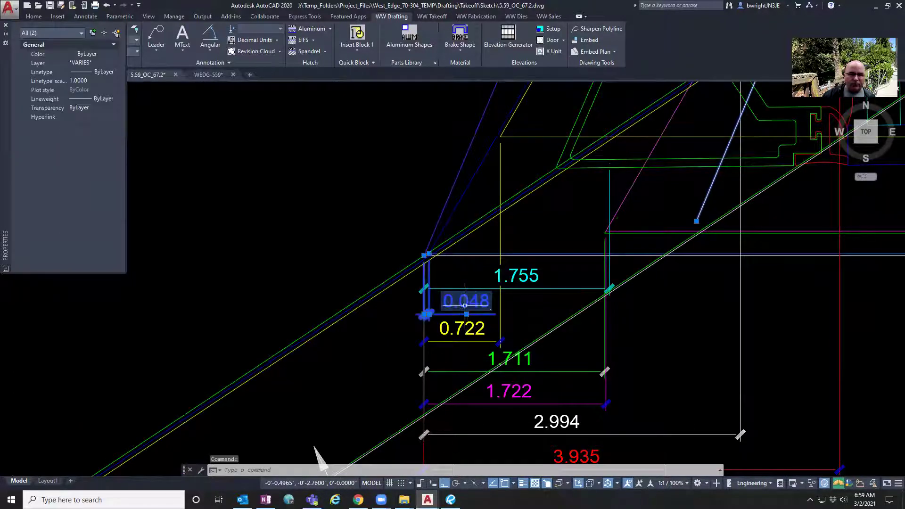
{"action": "scroll", "coordinate": [506, 263], "scroll_direction": "up", "scroll_amount": 6}
{"action": "scroll", "coordinate": [506, 262], "scroll_direction": "up", "scroll_amount": 2}
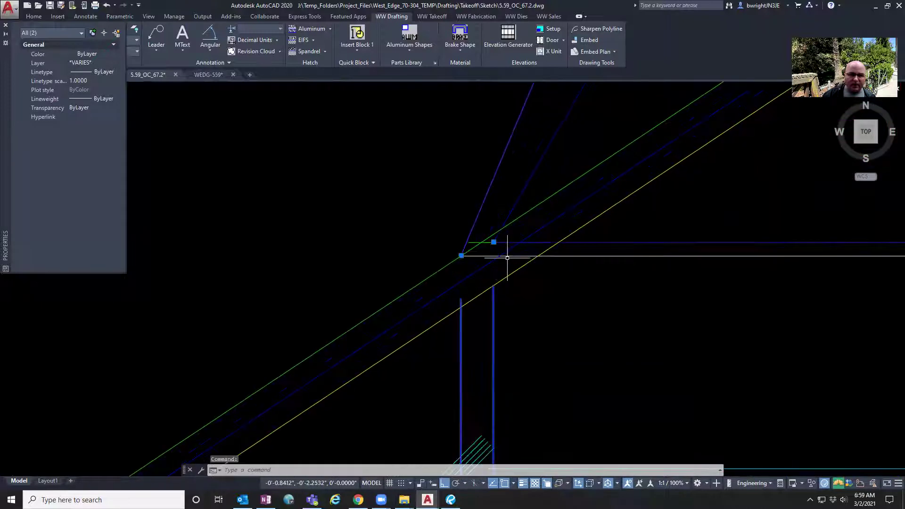
{"action": "scroll", "coordinate": [498, 245], "scroll_direction": "up", "scroll_amount": 6}
{"action": "scroll", "coordinate": [504, 250], "scroll_direction": "down", "scroll_amount": 4}
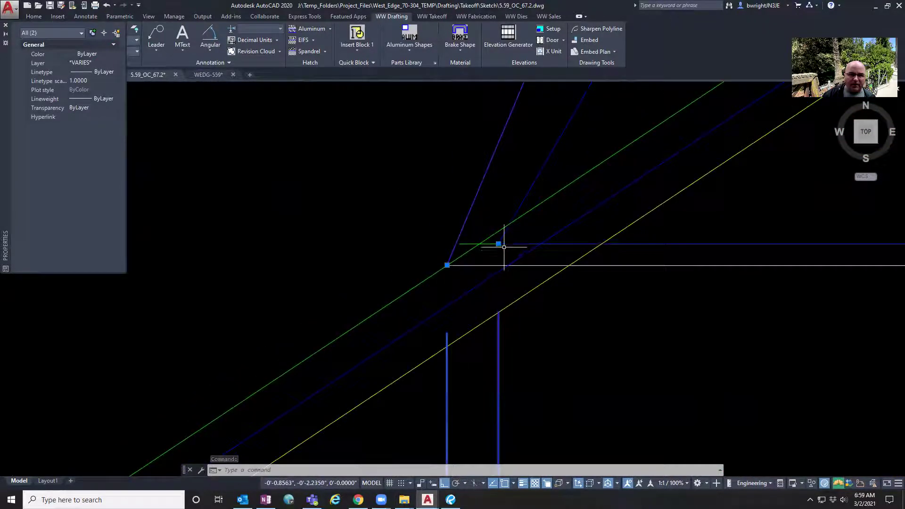
{"action": "left_click", "coordinate": [498, 244]}
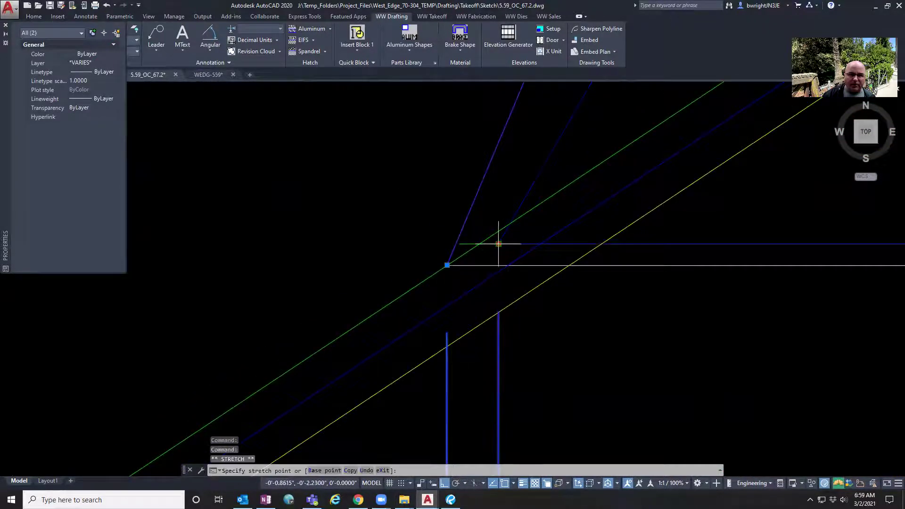
{"action": "left_click", "coordinate": [540, 244]}
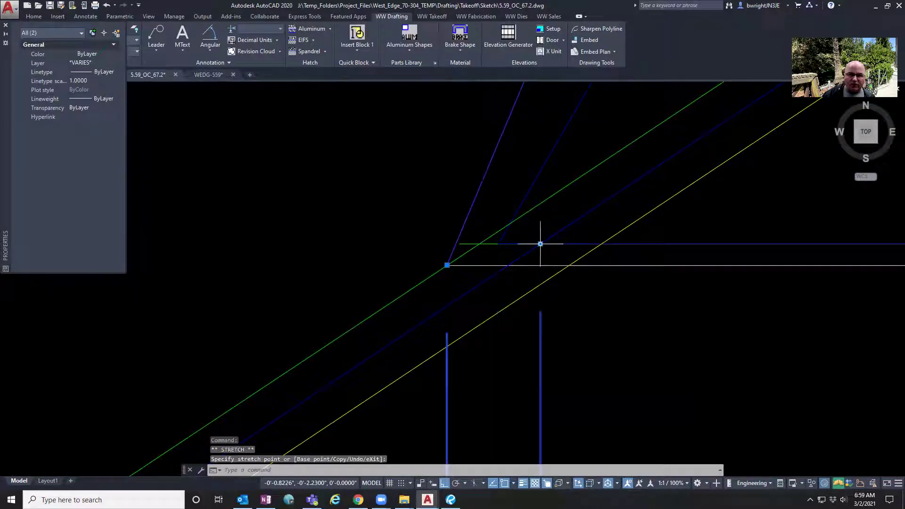
Stretch the lower corner of the blue profile outline to the intersection of its lower edge with the blue miter line
{"action": "left_click", "coordinate": [527, 194]}
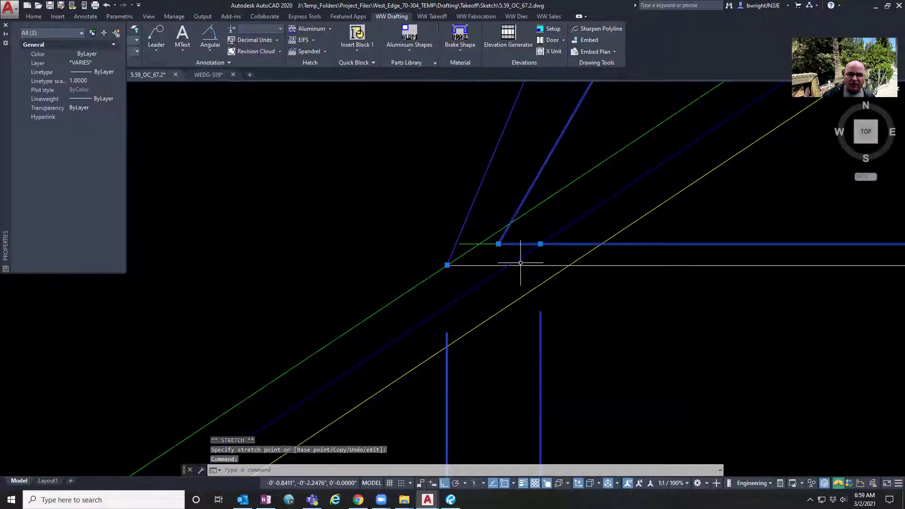
{"action": "left_click", "coordinate": [498, 243]}
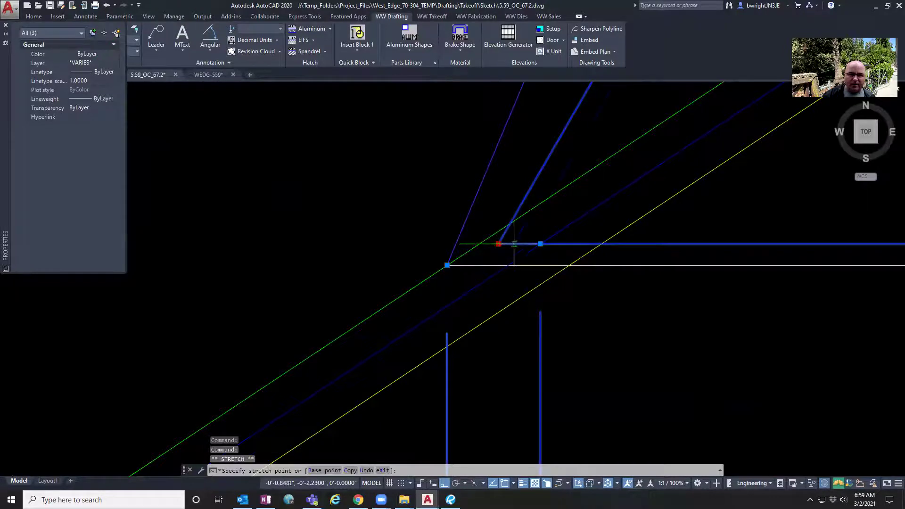
{"action": "left_click", "coordinate": [541, 244]}
Stretch the upper corner of the blue profile outline horizontally onto the blue miter line and clear the selection
{"action": "scroll", "coordinate": [540, 244], "scroll_direction": "down", "scroll_amount": 4}
{"action": "middle_click_drag", "start_coordinate": [616, 215], "coordinate": [567, 282]}
{"action": "scroll", "coordinate": [566, 283], "scroll_direction": "down", "scroll_amount": 2}
{"action": "mouse_move", "coordinate": [636, 170]}
{"action": "middle_mouse_down"}
{"action": "mouse_move", "coordinate": [552, 234]}
{"action": "mouse_move", "coordinate": [525, 238]}
{"action": "middle_mouse_up"}
{"action": "scroll", "coordinate": [526, 238], "scroll_direction": "up", "scroll_amount": 4}
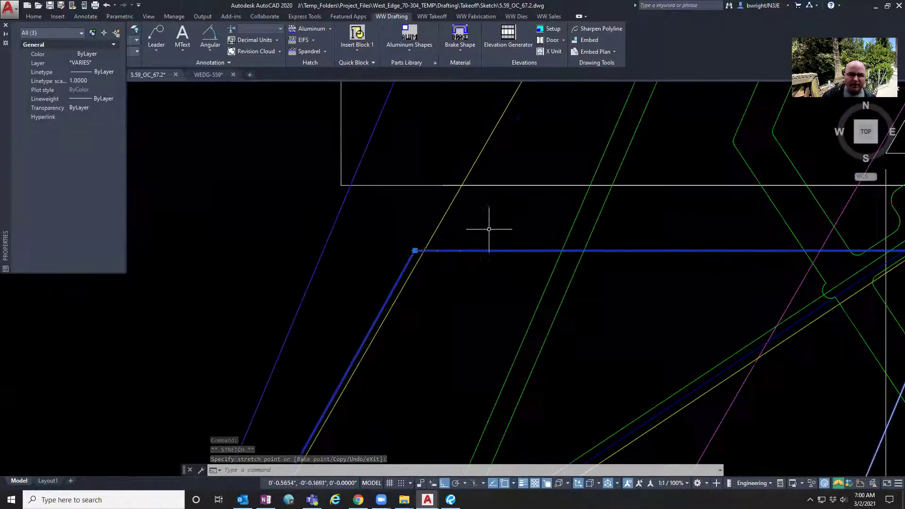
{"action": "left_click", "coordinate": [415, 251]}
{"action": "middle_click_drag", "start_coordinate": [610, 252], "coordinate": [400, 223]}
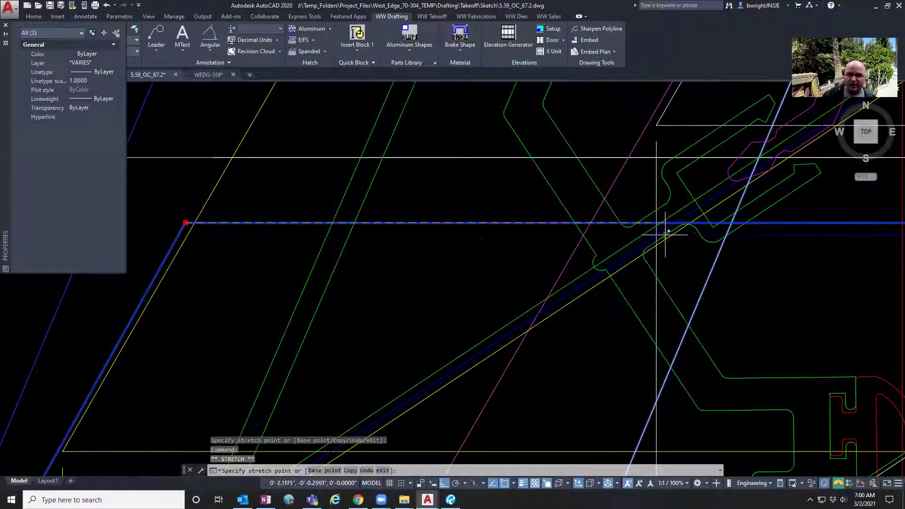
{"action": "scroll", "coordinate": [666, 232], "scroll_direction": "up", "scroll_amount": 3}
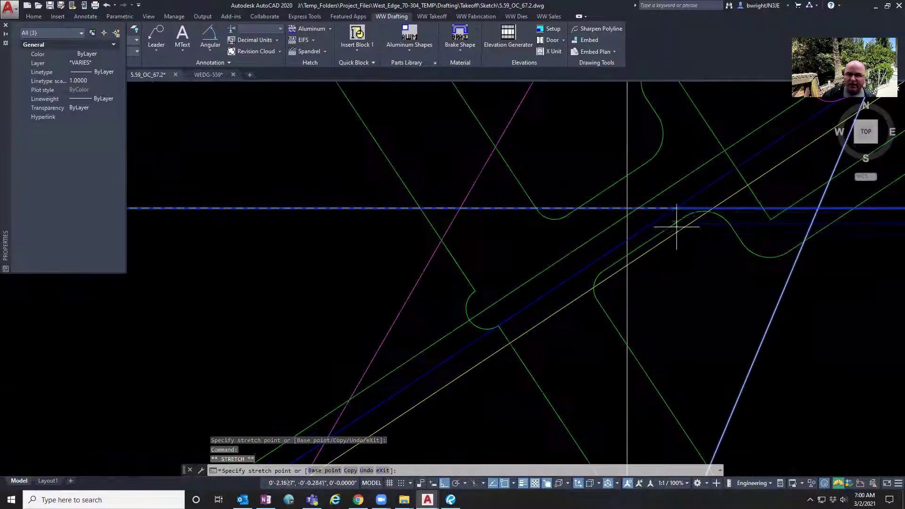
{"action": "left_click", "coordinate": [678, 200]}
{"action": "scroll", "coordinate": [650, 217], "scroll_direction": "down", "scroll_amount": 7}
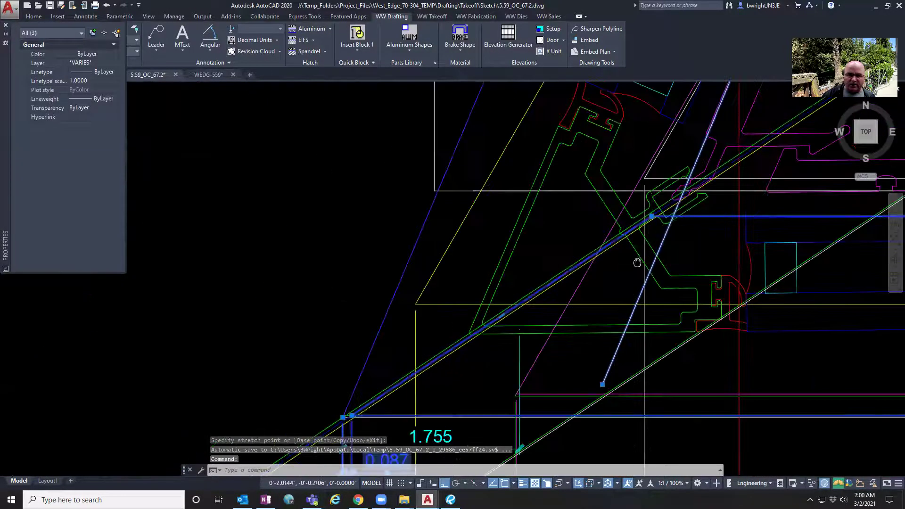
{"action": "middle_click_drag", "start_coordinate": [637, 261], "coordinate": [643, 207]}
{"action": "middle_click_drag", "start_coordinate": [499, 312], "coordinate": [538, 247]}
{"action": "key", "text": "Escape"}
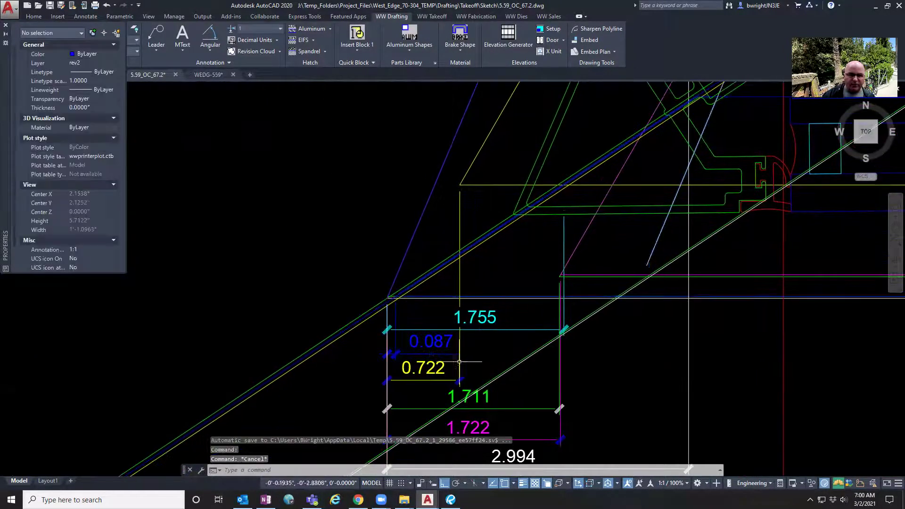
Stretch the inner end of the yellow corner dimension horizontally to where the yellow horizontal line meets the yellow miter line
{"action": "left_click", "coordinate": [435, 371]}
{"action": "middle_click_drag", "start_coordinate": [501, 224], "coordinate": [502, 261]}
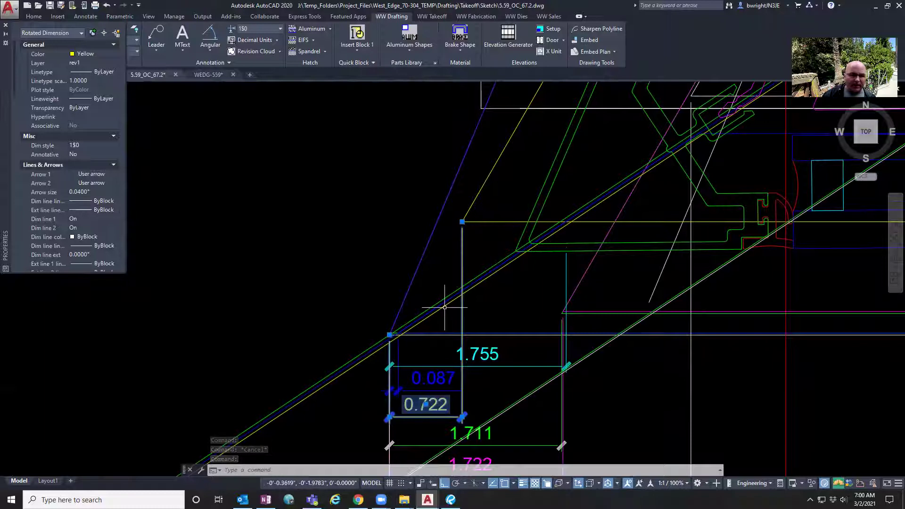
{"action": "left_click", "coordinate": [462, 222]}
{"action": "scroll", "coordinate": [462, 222], "scroll_direction": "up", "scroll_amount": 6}
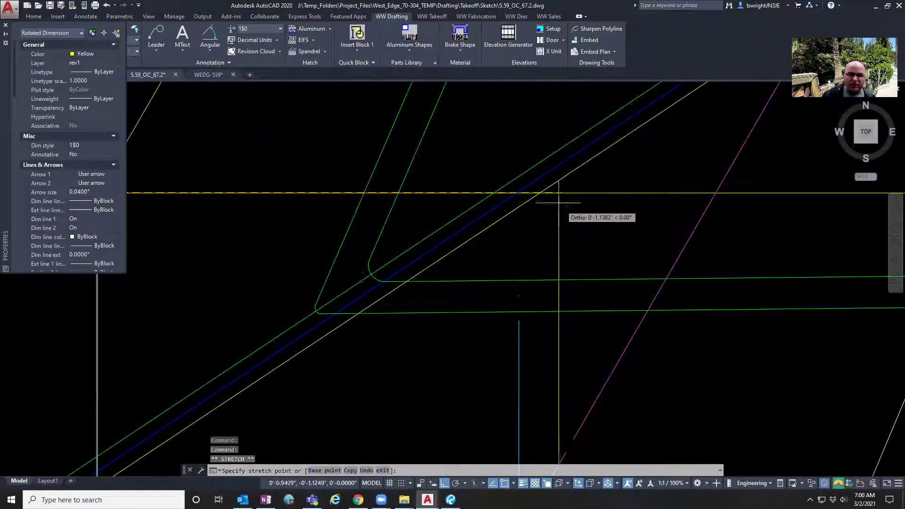
{"action": "scroll", "coordinate": [541, 192], "scroll_direction": "down", "scroll_amount": 4}
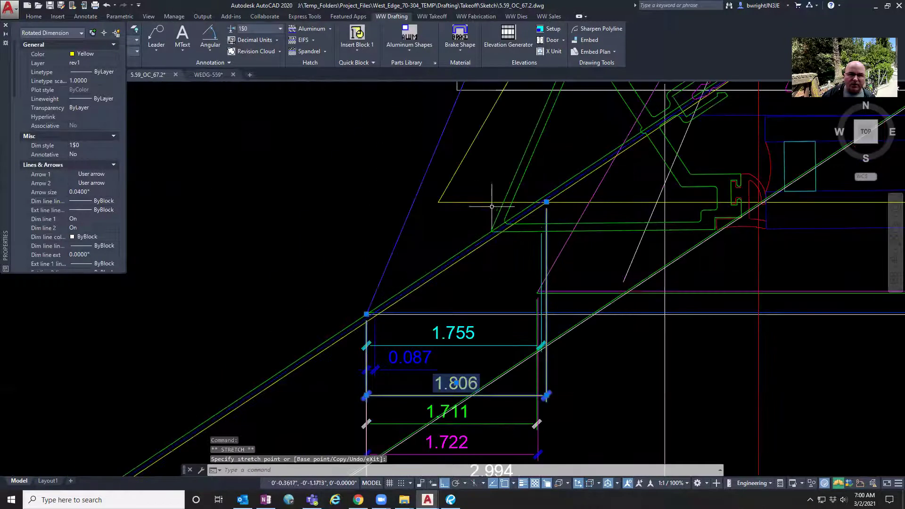
Stretch the lower corner of the yellow profile outline to the stretched end of the yellow dimension on the yellow miter line
{"action": "left_click", "coordinate": [491, 203]}
{"action": "left_click", "coordinate": [546, 202]}
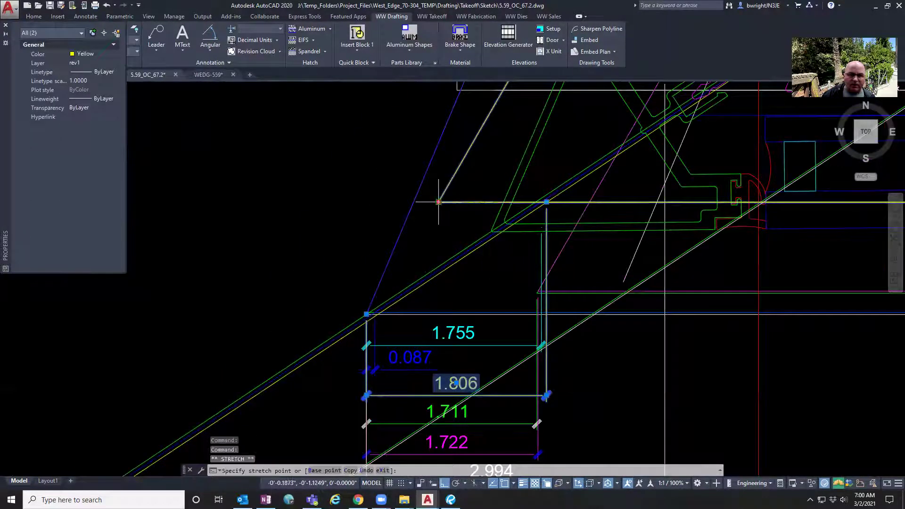
{"action": "scroll", "coordinate": [546, 201], "scroll_direction": "up", "scroll_amount": 5}
{"action": "scroll", "coordinate": [528, 213], "scroll_direction": "down", "scroll_amount": 7}
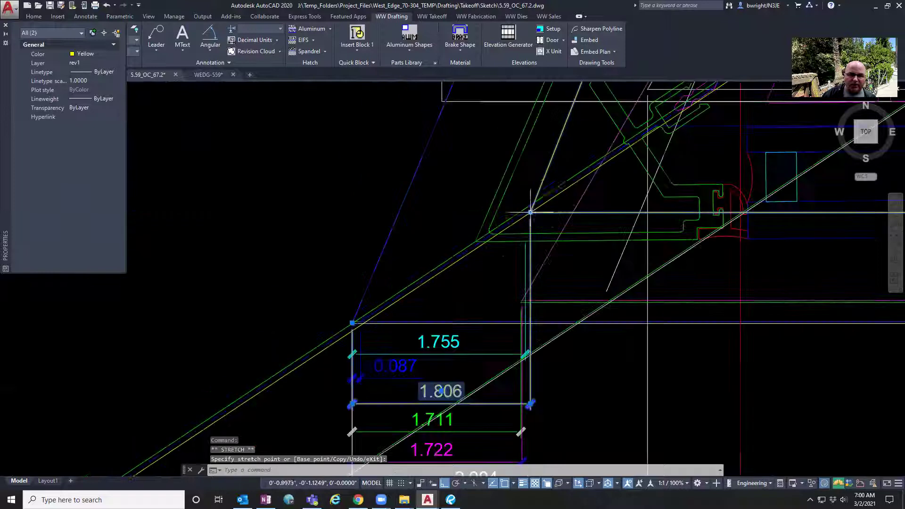
Stretch the upper corner of the yellow profile outline horizontally onto the yellow miter line and clear the selection
{"action": "scroll", "coordinate": [593, 176], "scroll_direction": "up", "scroll_amount": 3}
{"action": "middle_click_drag", "start_coordinate": [593, 177], "coordinate": [482, 254]}
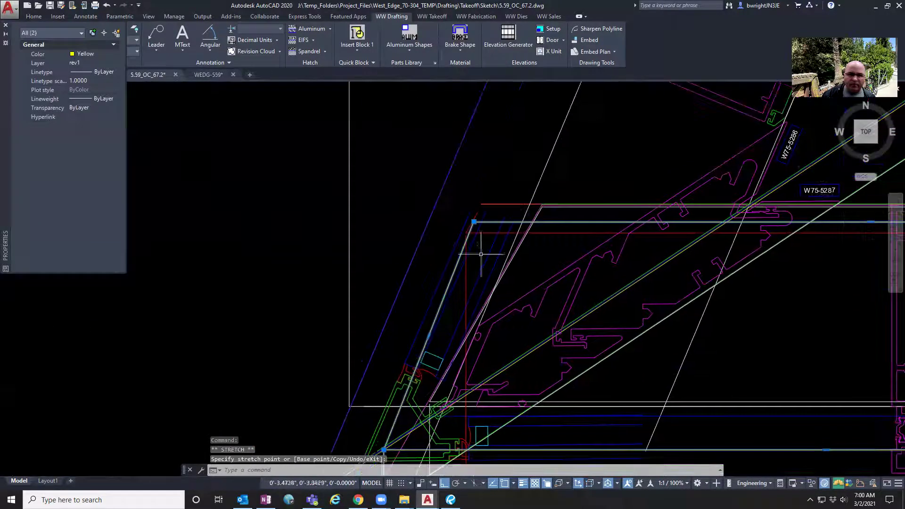
{"action": "left_click", "coordinate": [474, 221]}
{"action": "scroll", "coordinate": [577, 210], "scroll_direction": "up", "scroll_amount": 6}
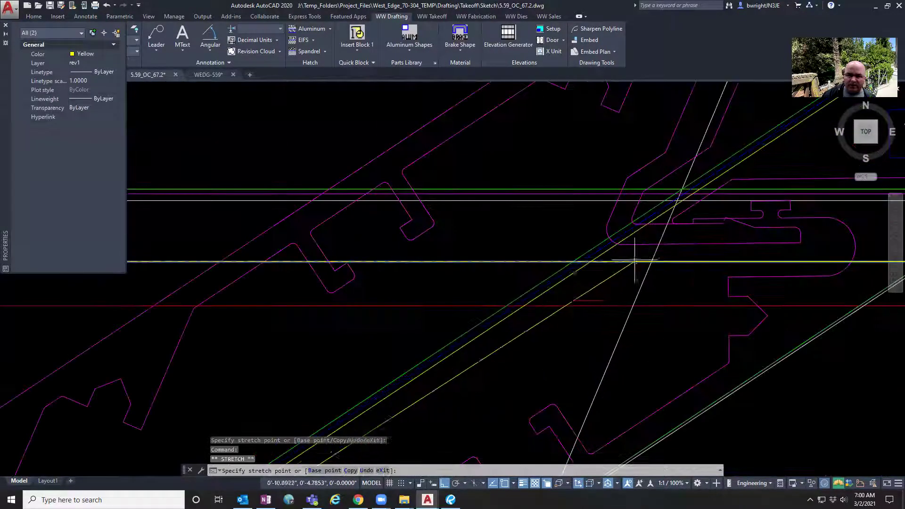
{"action": "left_click", "coordinate": [599, 264]}
{"action": "scroll", "coordinate": [590, 273], "scroll_direction": "down", "scroll_amount": 7}
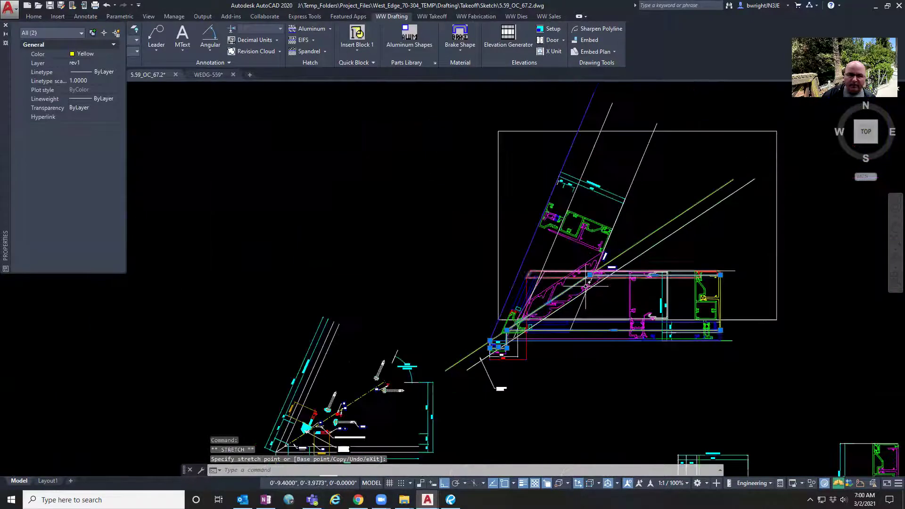
{"action": "scroll", "coordinate": [589, 276], "scroll_direction": "up", "scroll_amount": 6}
{"action": "key", "text": "Escape"}
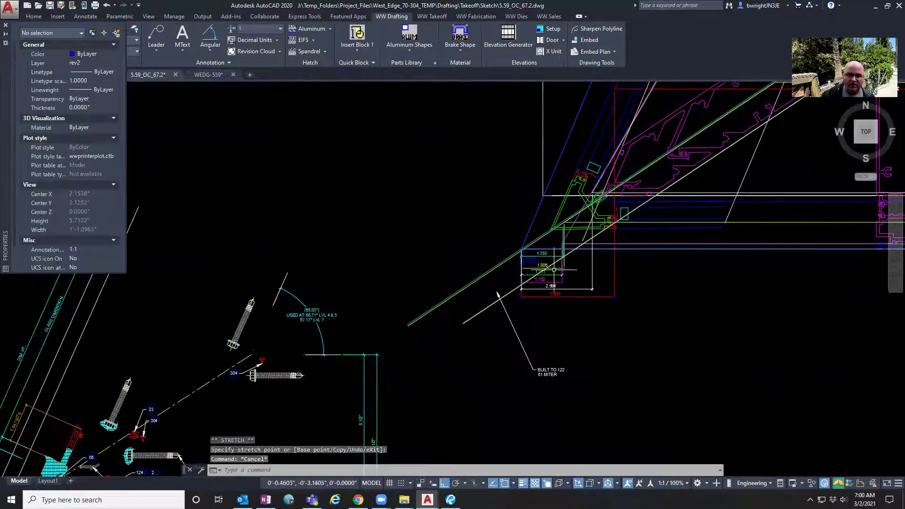
Stretch the inner end of the green corner dimension horizontally to the green miter line that runs beside the white one
{"action": "scroll", "coordinate": [538, 283], "scroll_direction": "up", "scroll_amount": 3}
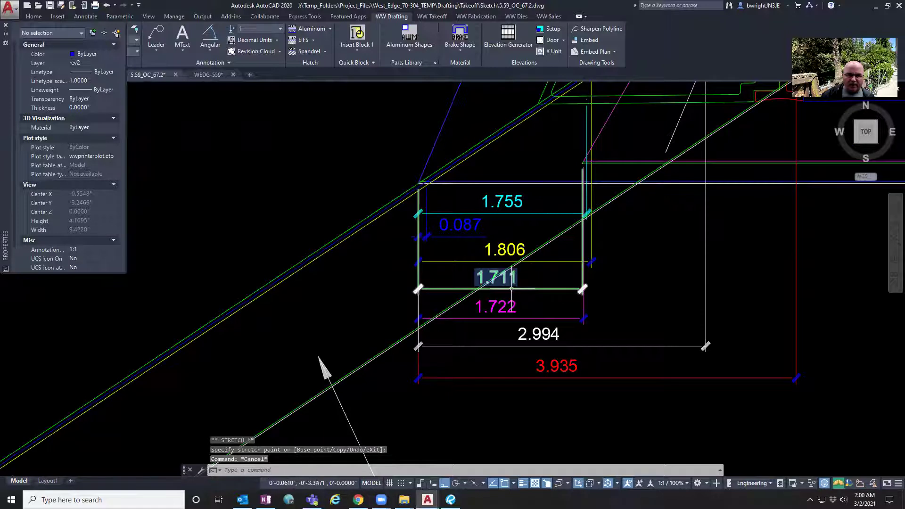
{"action": "left_click", "coordinate": [516, 290]}
{"action": "scroll", "coordinate": [587, 292], "scroll_direction": "down", "scroll_amount": 3}
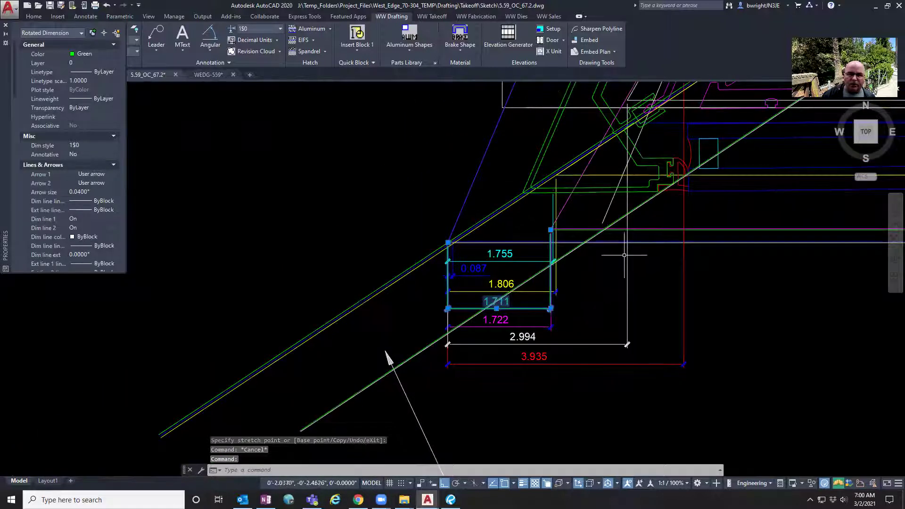
{"action": "middle_click_drag", "start_coordinate": [619, 259], "coordinate": [535, 303]}
{"action": "middle_click_drag", "start_coordinate": [702, 175], "coordinate": [678, 203]}
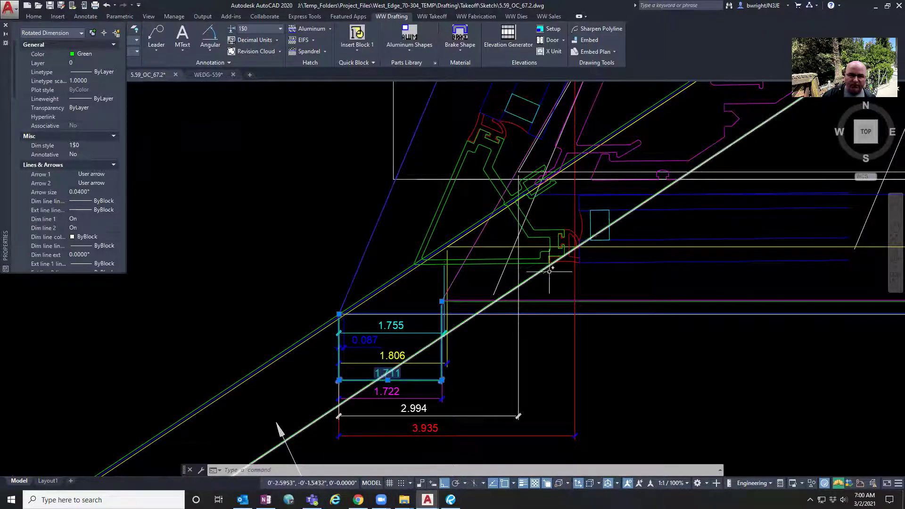
{"action": "scroll", "coordinate": [490, 307], "scroll_direction": "up", "scroll_amount": 6}
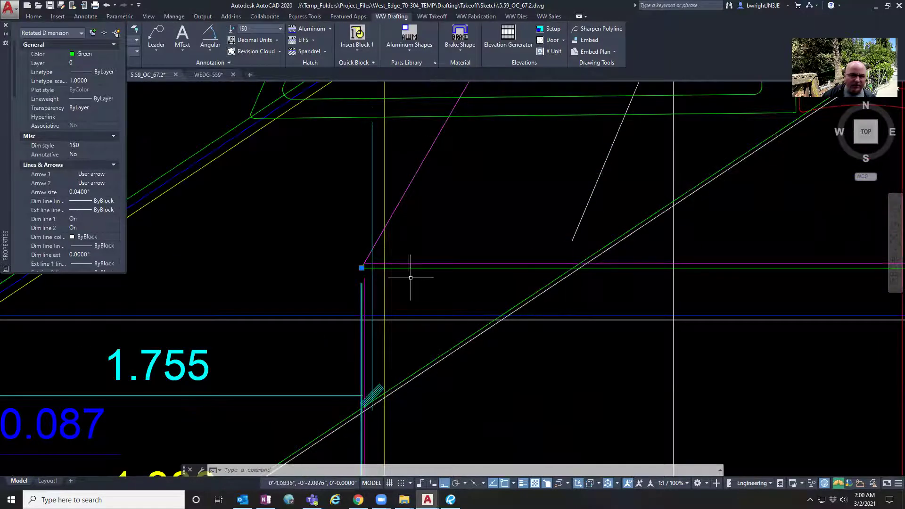
{"action": "left_click", "coordinate": [362, 268]}
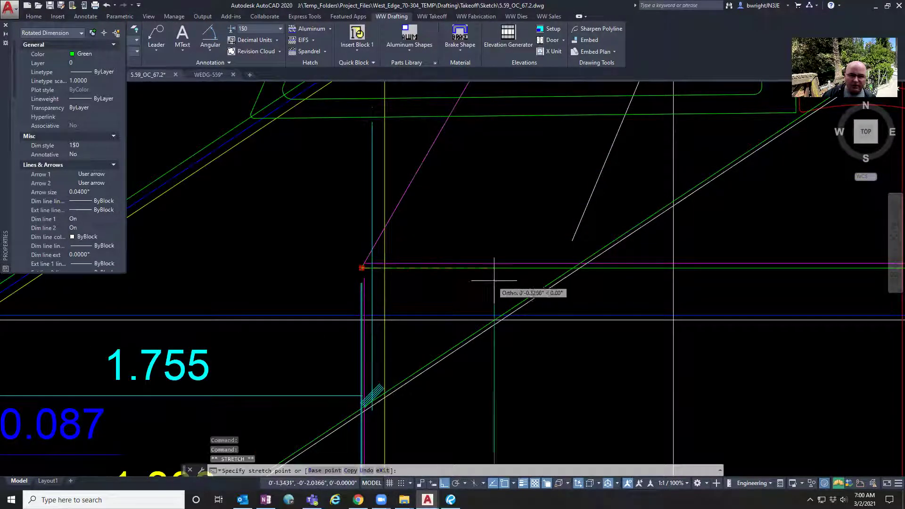
{"action": "left_click", "coordinate": [577, 264]}
{"action": "scroll", "coordinate": [519, 283], "scroll_direction": "down", "scroll_amount": 4}
Stretch the lower corner of the green profile outline to the stretched end of the green dimension on the miter line
{"action": "scroll", "coordinate": [536, 283], "scroll_direction": "up", "scroll_amount": 5}
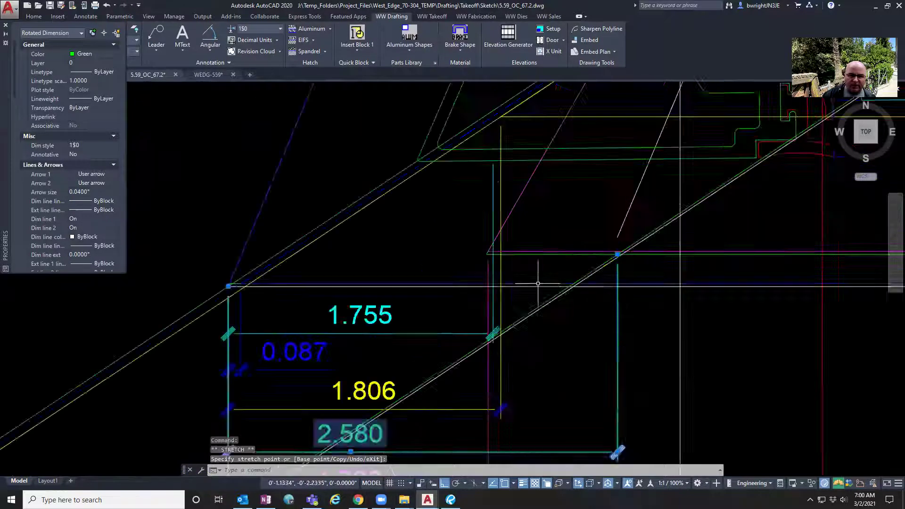
{"action": "left_click", "coordinate": [530, 238]}
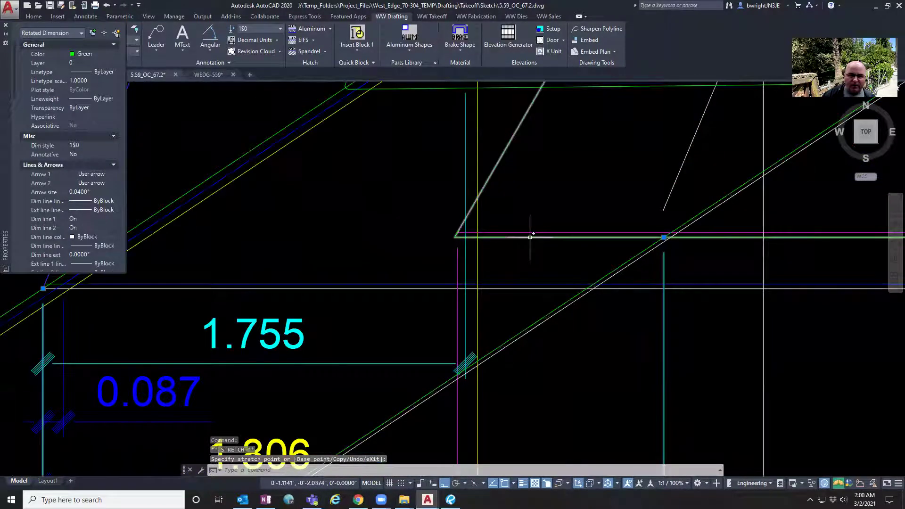
{"action": "left_click", "coordinate": [455, 237]}
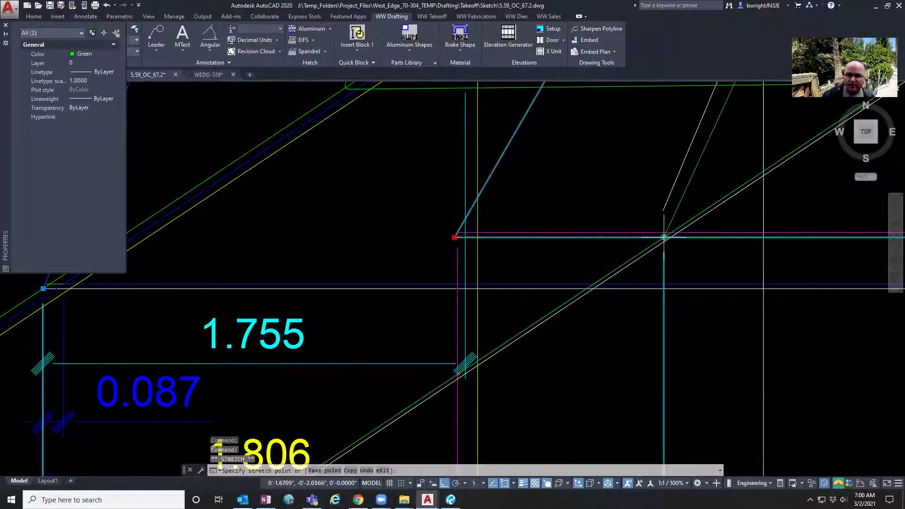
{"action": "left_click", "coordinate": [664, 237]}
Stretch the upper corner of the green profile outline horizontally onto the green miter line beside the white one, near label W75-5287
{"action": "scroll", "coordinate": [663, 237], "scroll_direction": "down", "scroll_amount": 8}
{"action": "middle_click_drag", "start_coordinate": [689, 212], "coordinate": [454, 411]}
{"action": "middle_click_drag", "start_coordinate": [556, 200], "coordinate": [543, 267]}
{"action": "scroll", "coordinate": [538, 240], "scroll_direction": "up", "scroll_amount": 4}
{"action": "left_click", "coordinate": [523, 233]}
{"action": "middle_click_drag", "start_coordinate": [716, 253], "coordinate": [374, 269]}
{"action": "scroll", "coordinate": [672, 256], "scroll_direction": "up", "scroll_amount": 6}
{"action": "middle_click_drag", "start_coordinate": [732, 273], "coordinate": [641, 254]}
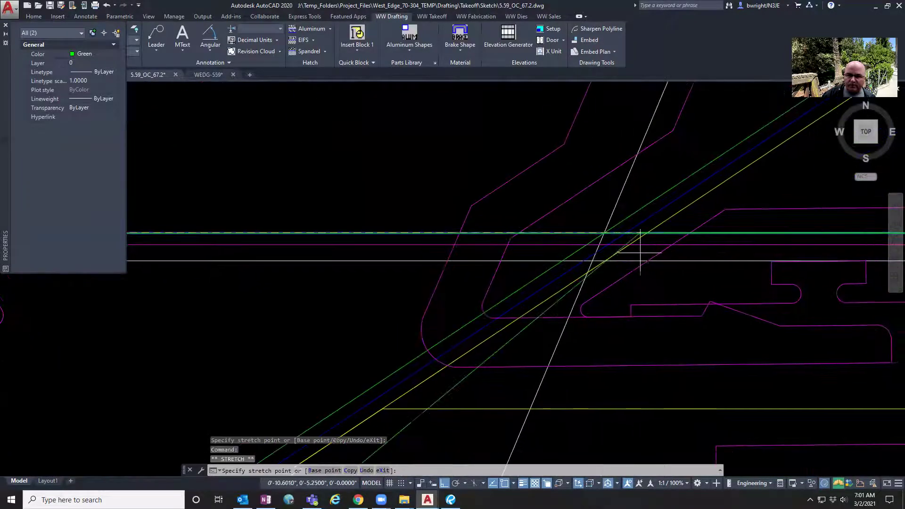
{"action": "scroll", "coordinate": [640, 252], "scroll_direction": "down", "scroll_amount": 4}
{"action": "middle_click_drag", "start_coordinate": [828, 256], "coordinate": [451, 257]}
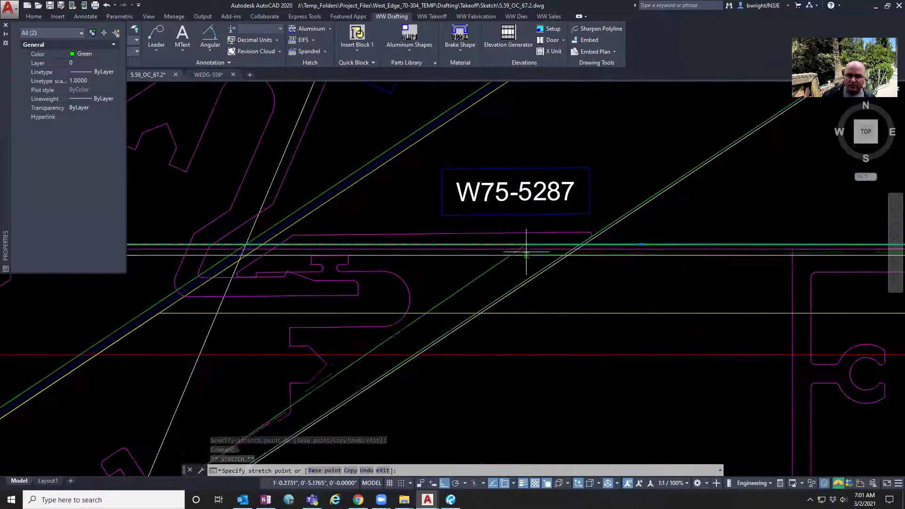
{"action": "scroll", "coordinate": [526, 253], "scroll_direction": "up", "scroll_amount": 4}
{"action": "left_click", "coordinate": [662, 231]}
{"action": "scroll", "coordinate": [639, 242], "scroll_direction": "down", "scroll_amount": 11}
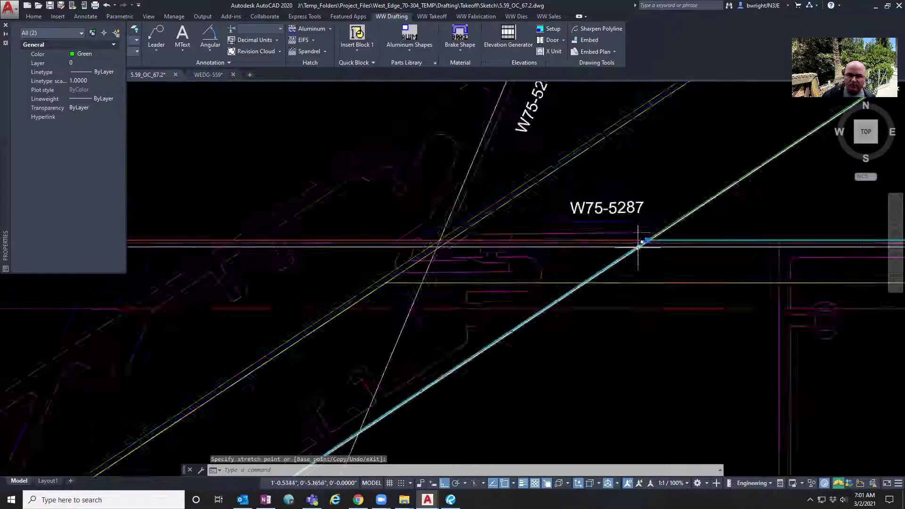
{"action": "middle_click_drag", "start_coordinate": [583, 351], "coordinate": [626, 258]}
{"action": "middle_click_drag", "start_coordinate": [493, 327], "coordinate": [530, 310]}
{"action": "scroll", "coordinate": [519, 294], "scroll_direction": "up", "scroll_amount": 5}
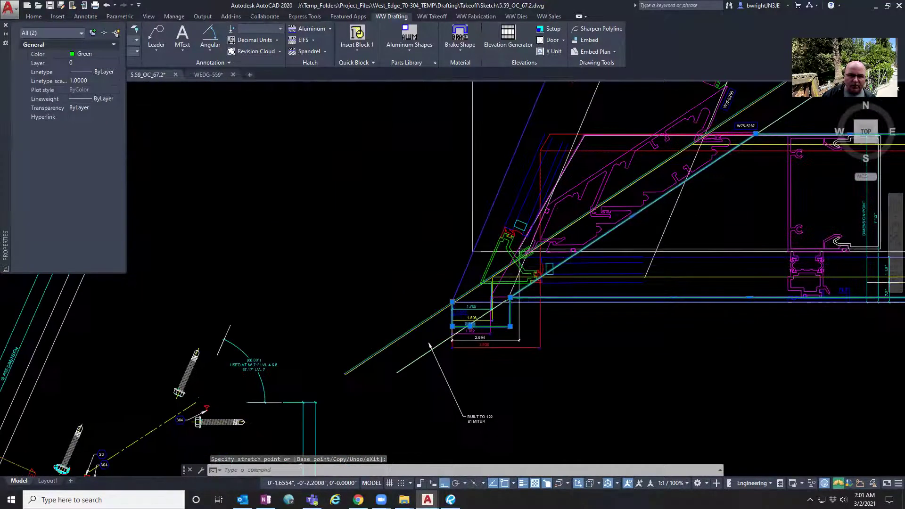
Clear the selection and stretch the inner end of the magenta corner dimension horizontally to the white miter line beside the green one
{"action": "scroll", "coordinate": [516, 284], "scroll_direction": "up", "scroll_amount": 3}
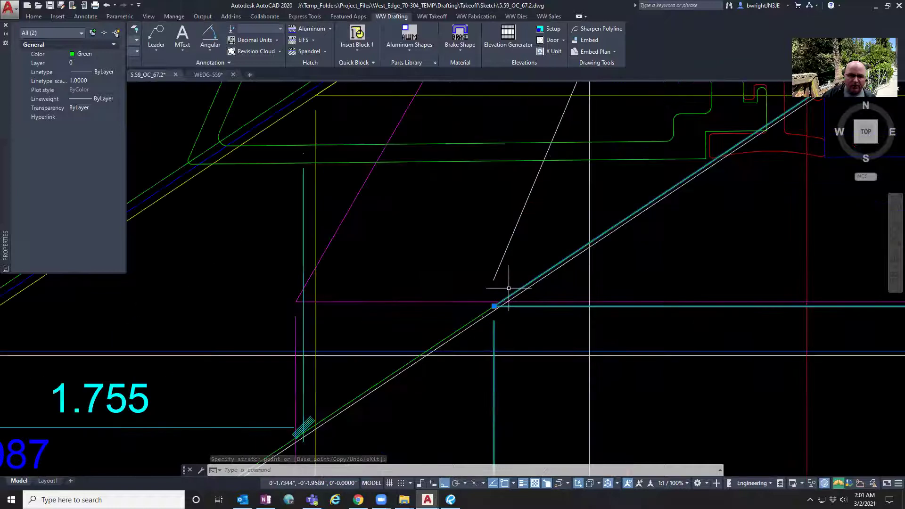
{"action": "middle_click_drag", "start_coordinate": [410, 302], "coordinate": [505, 261]}
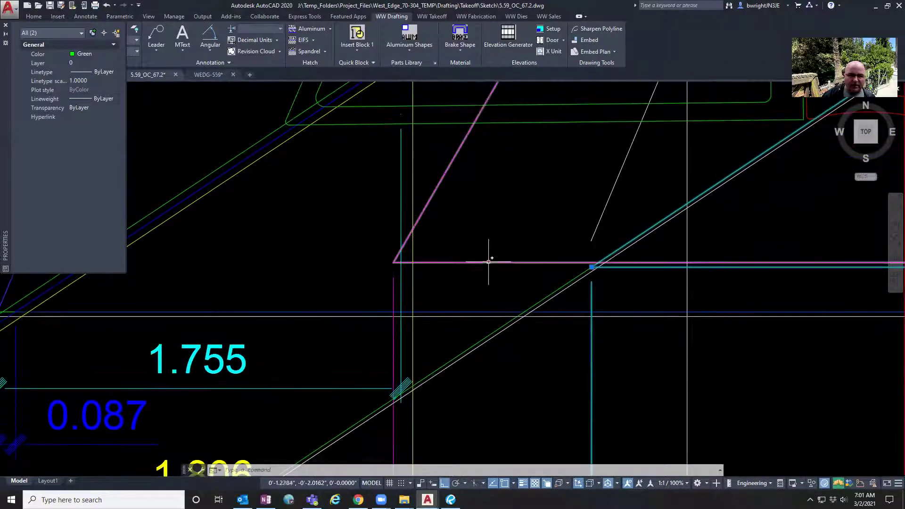
{"action": "key", "text": "Escape"}
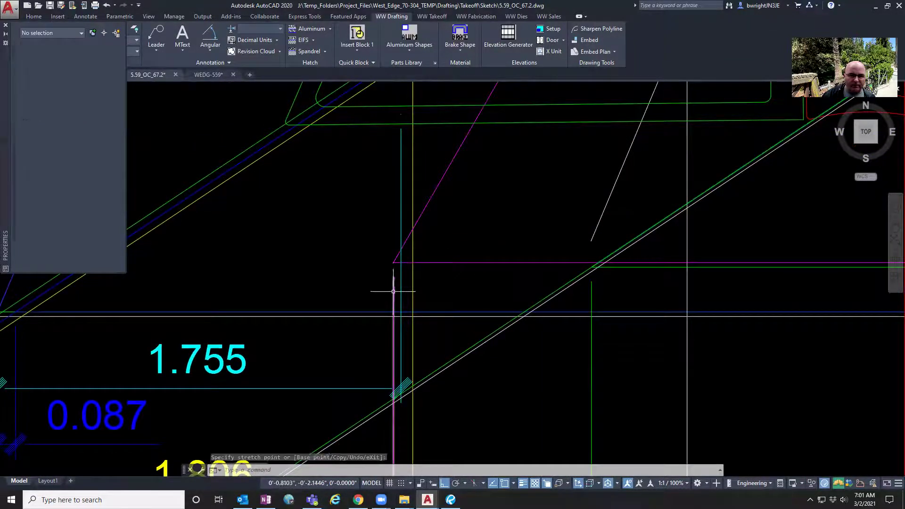
{"action": "left_click", "coordinate": [396, 294]}
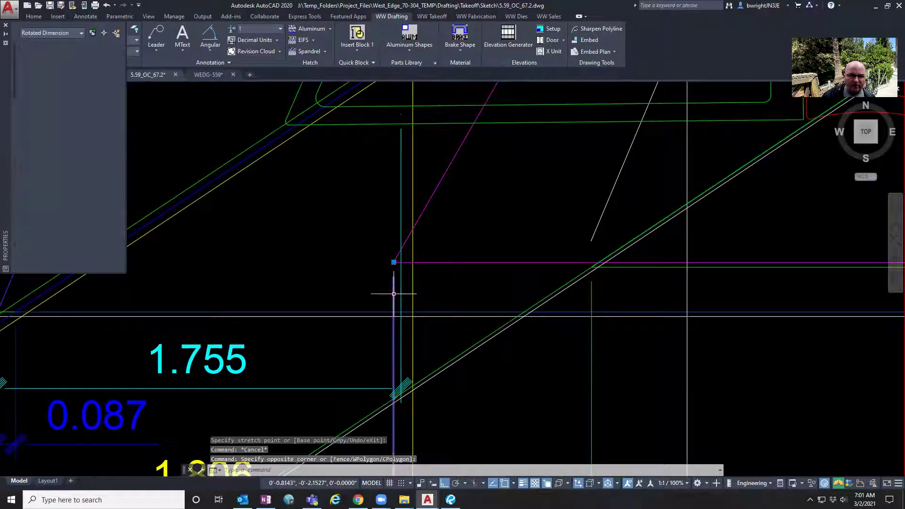
{"action": "left_click", "coordinate": [396, 297]}
{"action": "left_click", "coordinate": [394, 263]}
{"action": "scroll", "coordinate": [555, 272], "scroll_direction": "up", "scroll_amount": 4}
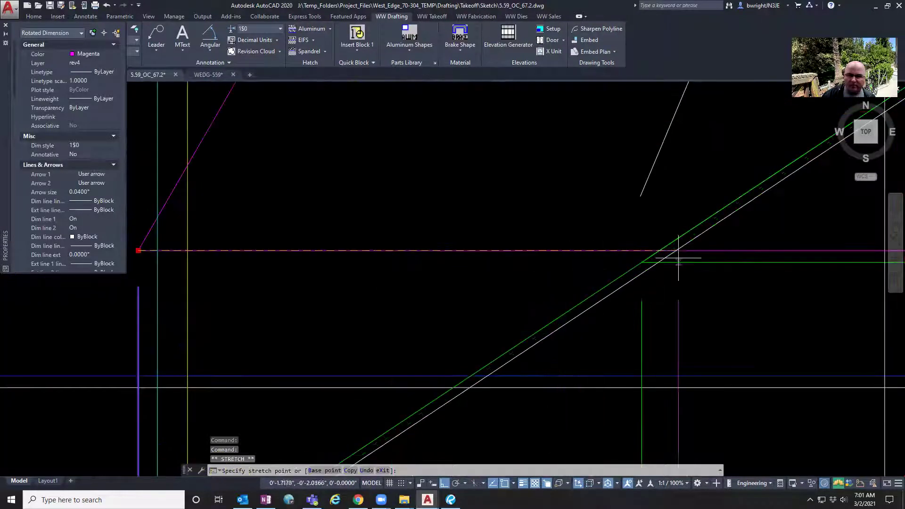
{"action": "key", "text": "Escape"}
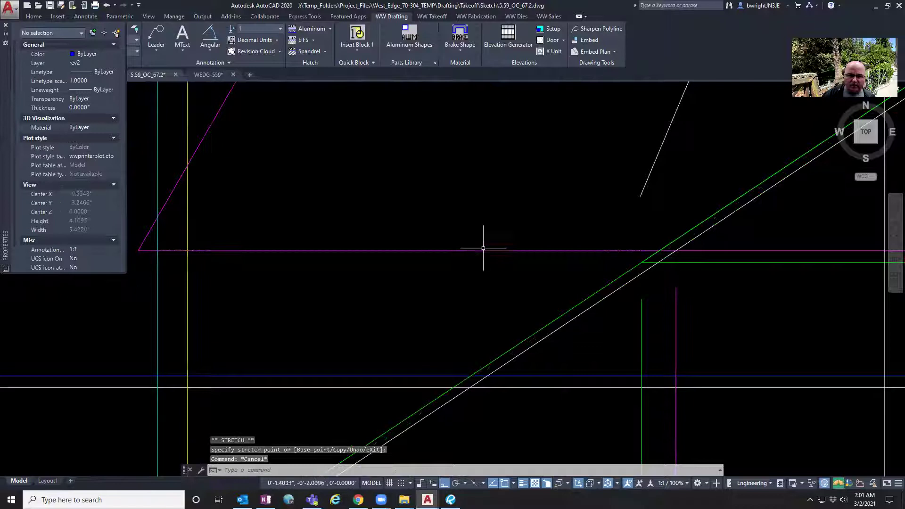
Stretch the lower corner of the magenta profile outline horizontally onto the green miter line beside the white one
{"action": "left_click", "coordinate": [479, 253]}
{"action": "left_click", "coordinate": [477, 249]}
{"action": "middle_click_drag", "start_coordinate": [243, 242], "coordinate": [272, 244]}
{"action": "left_click", "coordinate": [168, 253]}
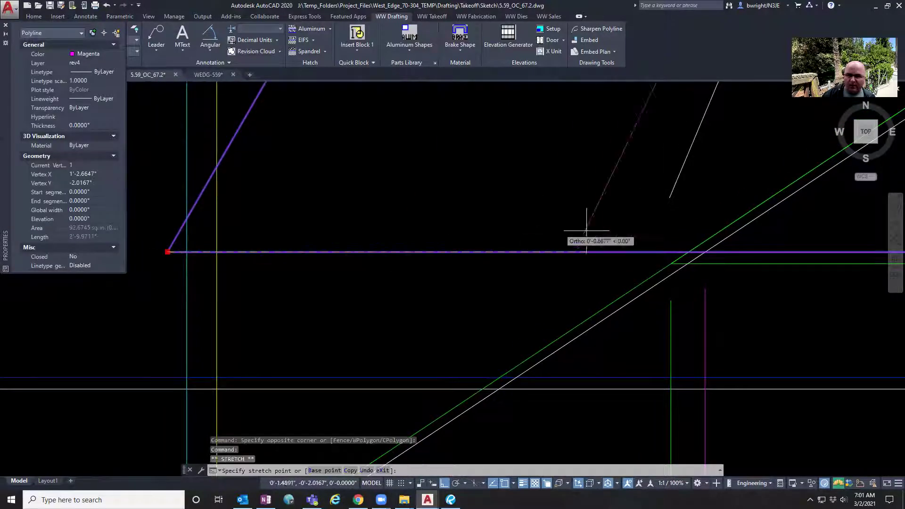
{"action": "left_click", "coordinate": [689, 252]}
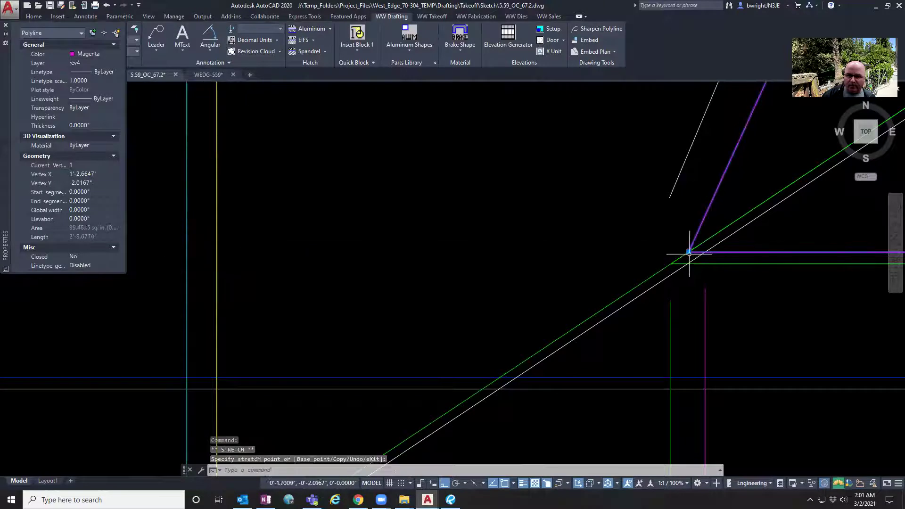
{"action": "key", "text": "Escape"}
Move the inner end of the magenta corner dimension to the magenta outline's lower corner on the green miter line
{"action": "left_click", "coordinate": [706, 306]}
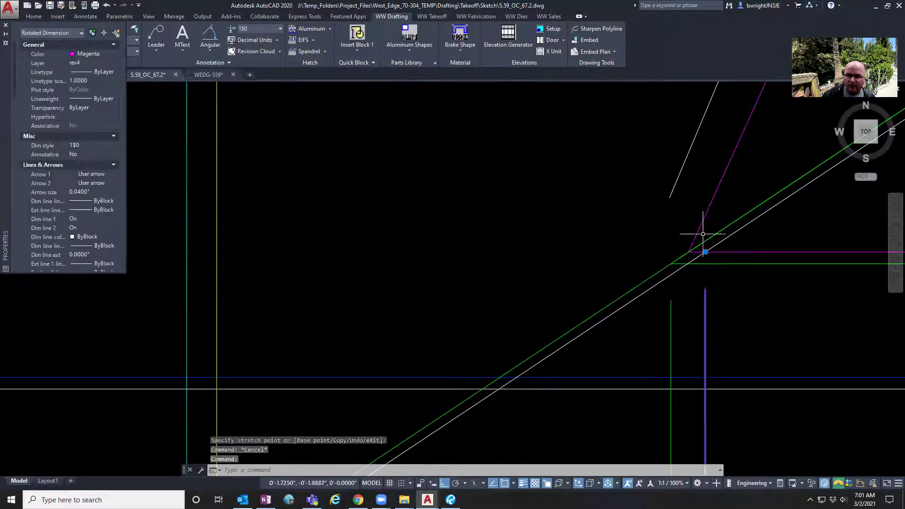
{"action": "left_click", "coordinate": [706, 252]}
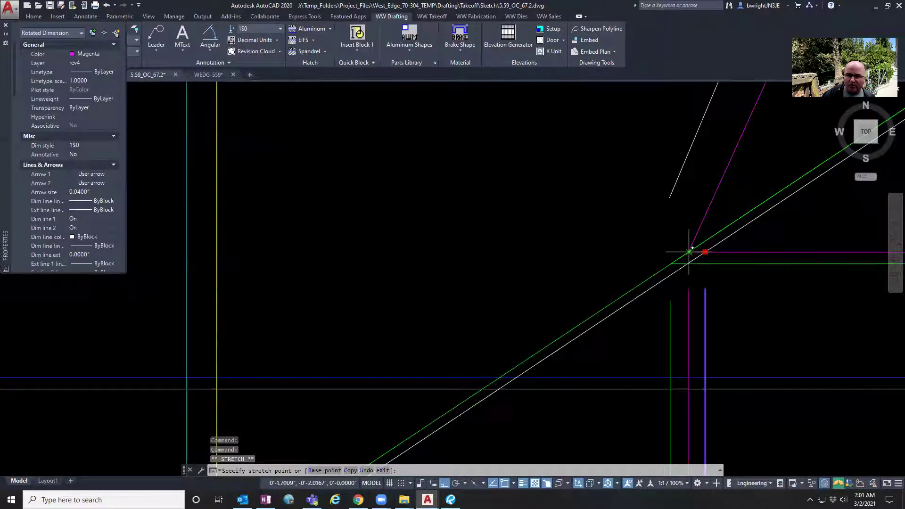
{"action": "left_click", "coordinate": [690, 252]}
{"action": "scroll", "coordinate": [635, 249], "scroll_direction": "down", "scroll_amount": 2}
{"action": "scroll", "coordinate": [637, 249], "scroll_direction": "down", "scroll_amount": 5}
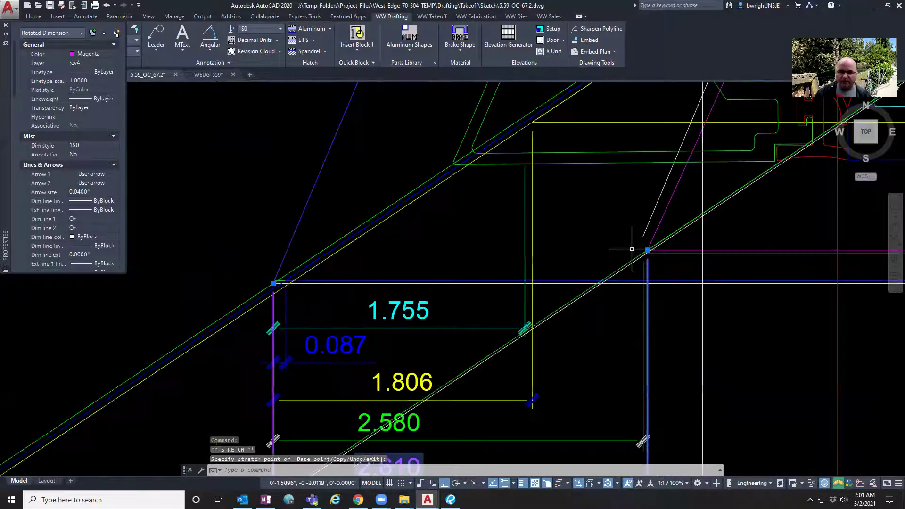
Stretch the upper corner of the magenta profile outline horizontally onto the green miter line near label W75-5287 and clear the selection
{"action": "scroll", "coordinate": [572, 284], "scroll_direction": "up", "scroll_amount": 5}
{"action": "scroll", "coordinate": [618, 210], "scroll_direction": "down", "scroll_amount": 2}
{"action": "middle_click_drag", "start_coordinate": [618, 210], "coordinate": [500, 393]}
{"action": "middle_click_drag", "start_coordinate": [606, 118], "coordinate": [568, 200]}
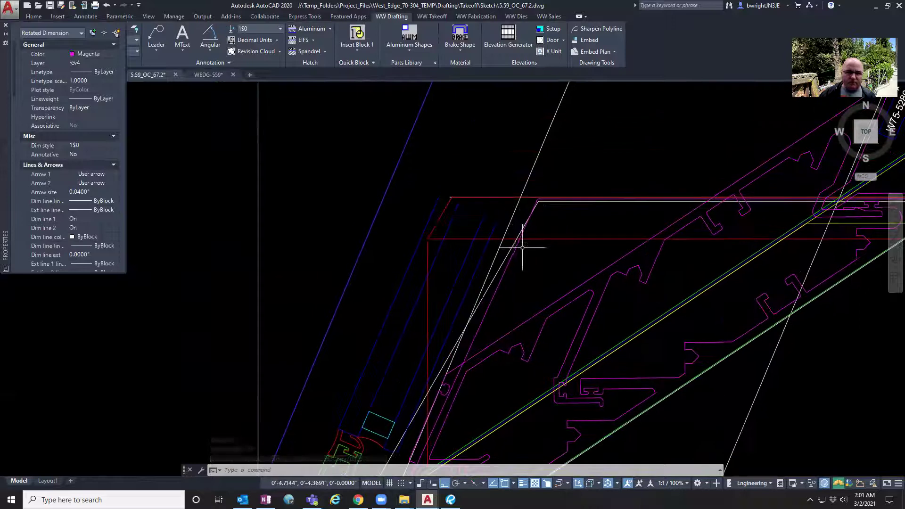
{"action": "key", "text": "Escape"}
{"action": "left_click", "coordinate": [507, 263]}
{"action": "key", "text": "Escape"}
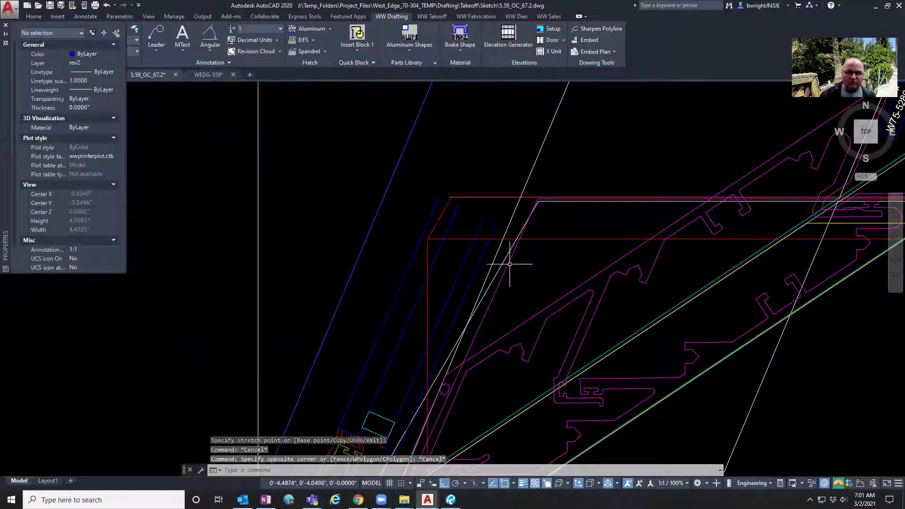
{"action": "left_click", "coordinate": [514, 260]}
{"action": "middle_click_drag", "start_coordinate": [516, 262], "coordinate": [481, 279]}
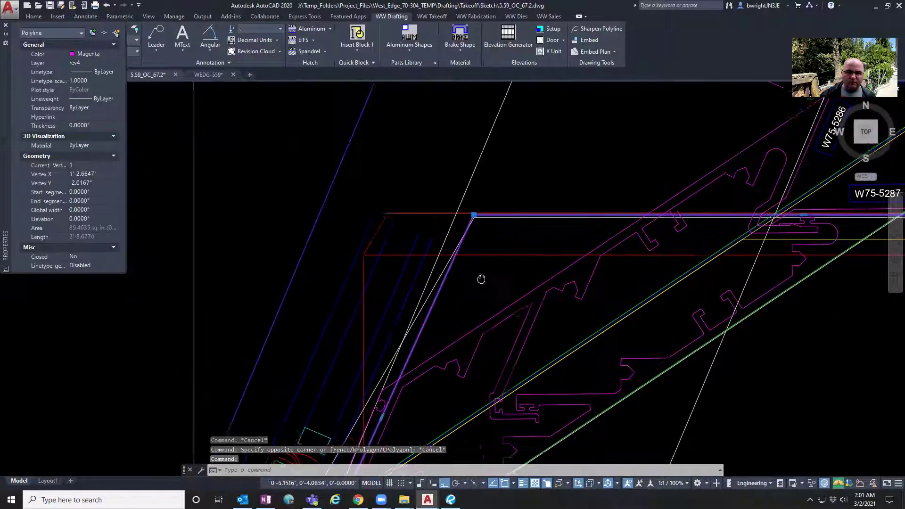
{"action": "left_click", "coordinate": [471, 216]}
{"action": "middle_click_drag", "start_coordinate": [872, 220], "coordinate": [784, 243]}
{"action": "scroll", "coordinate": [784, 243], "scroll_direction": "up", "scroll_amount": 6}
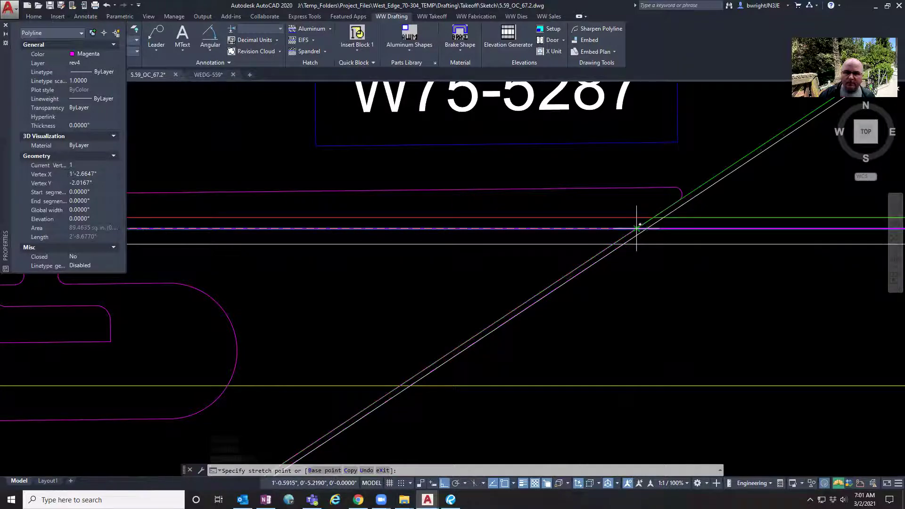
{"action": "left_click", "coordinate": [637, 228]}
{"action": "scroll", "coordinate": [636, 254], "scroll_direction": "down", "scroll_amount": 7}
{"action": "middle_click_drag", "start_coordinate": [587, 274], "coordinate": [654, 248]}
{"action": "key", "text": "Escape"}
{"action": "scroll", "coordinate": [537, 297], "scroll_direction": "up", "scroll_amount": 4}
{"action": "scroll", "coordinate": [561, 283], "scroll_direction": "down", "scroll_amount": 4}
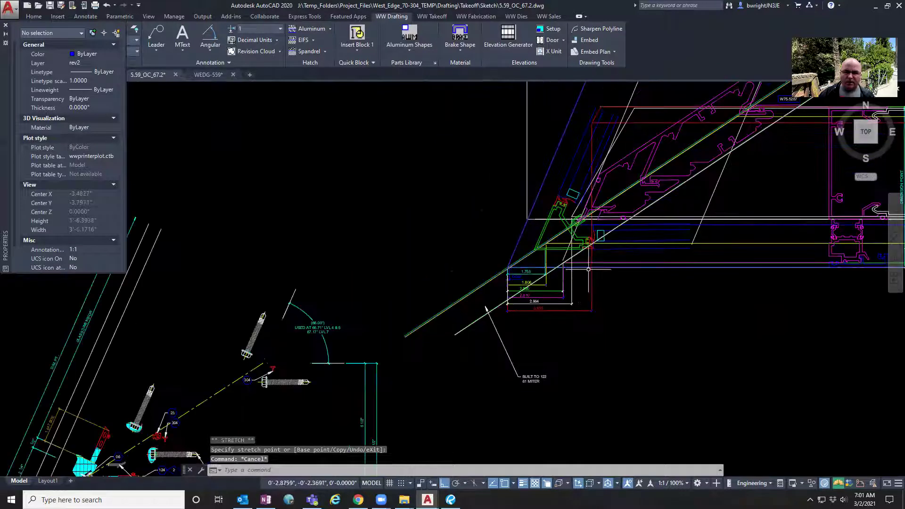
Stretch the inner end of the white corner dimension horizontally to the white miter line and clear the selection
{"action": "scroll", "coordinate": [589, 270], "scroll_direction": "up", "scroll_amount": 2}
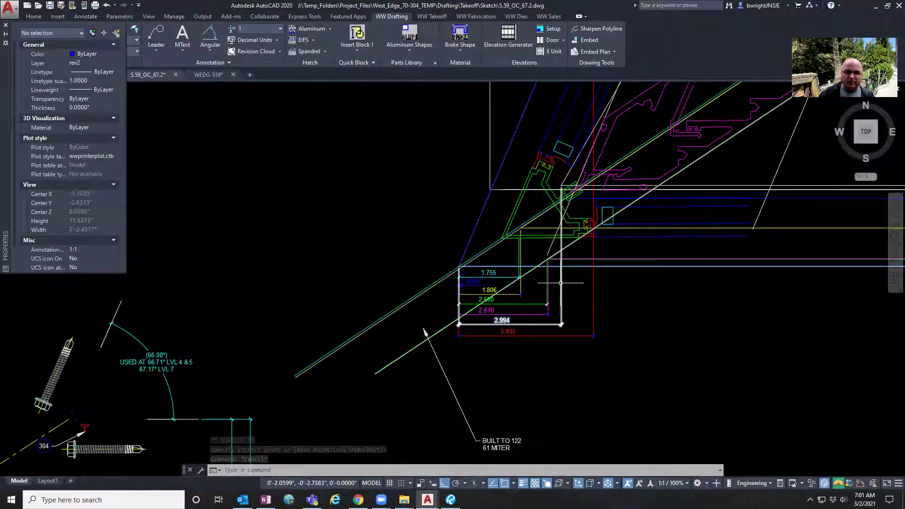
{"action": "left_click", "coordinate": [561, 283]}
{"action": "scroll", "coordinate": [561, 198], "scroll_direction": "up", "scroll_amount": 3}
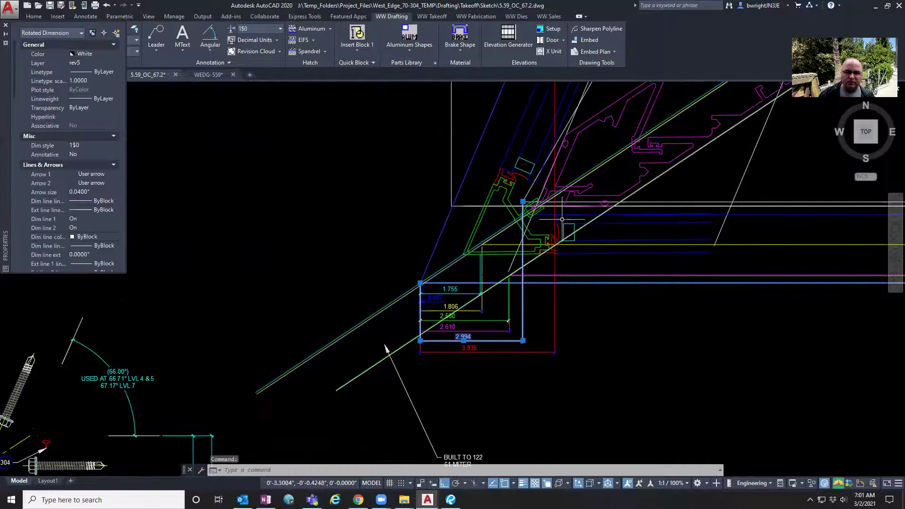
{"action": "left_click", "coordinate": [517, 195]}
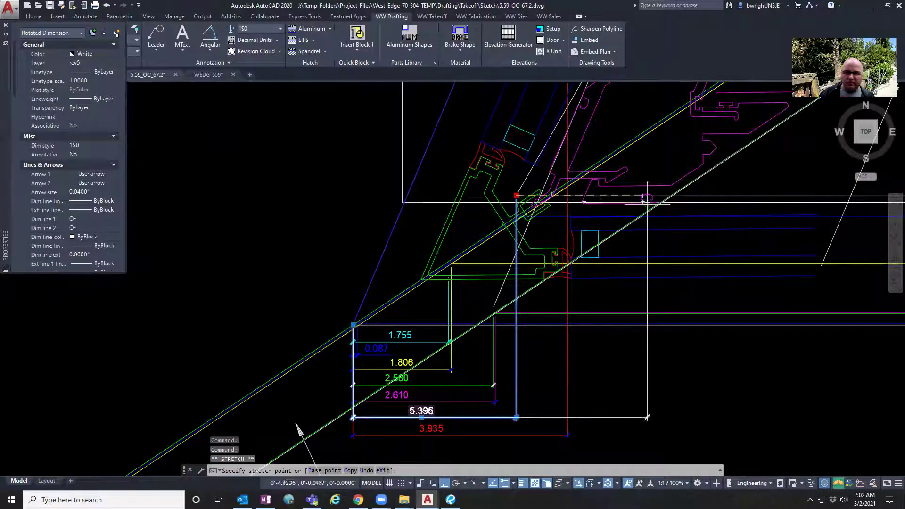
{"action": "scroll", "coordinate": [683, 192], "scroll_direction": "up", "scroll_amount": 4}
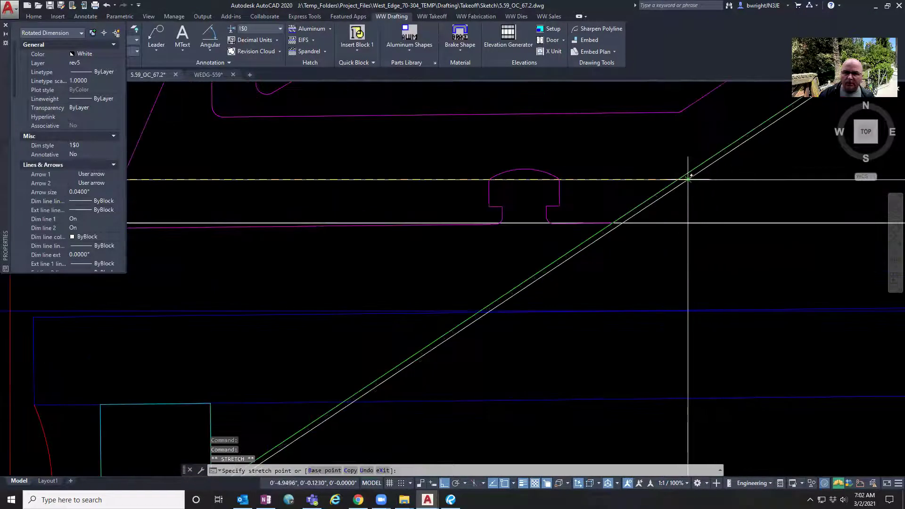
{"action": "scroll", "coordinate": [689, 179], "scroll_direction": "down", "scroll_amount": 5}
{"action": "key", "text": "Escape"}
Stretch the lower corner of the white profile outline to the stretched end of the white dimension on the miter line
{"action": "middle_click_drag", "start_coordinate": [551, 279], "coordinate": [739, 198]}
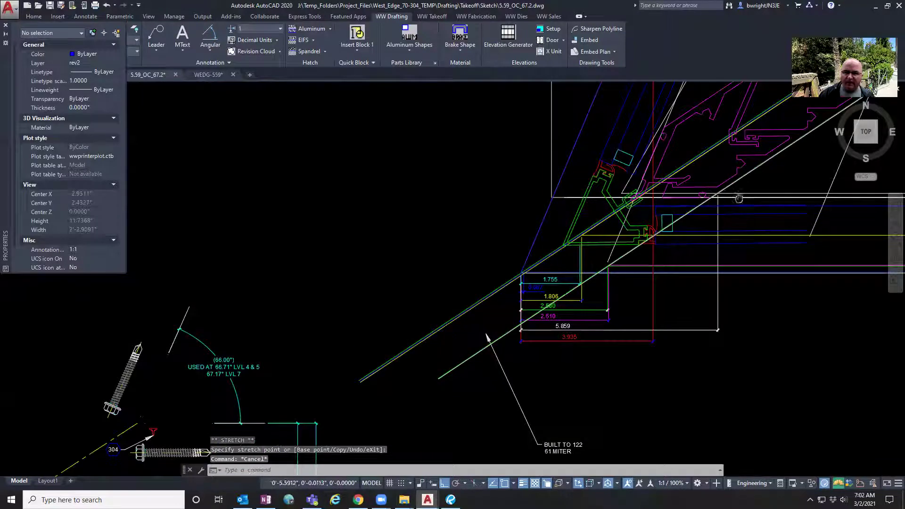
{"action": "left_click", "coordinate": [625, 191]}
{"action": "scroll", "coordinate": [632, 195], "scroll_direction": "up", "scroll_amount": 3}
{"action": "left_click", "coordinate": [600, 189]}
{"action": "scroll", "coordinate": [606, 192], "scroll_direction": "up", "scroll_amount": 5}
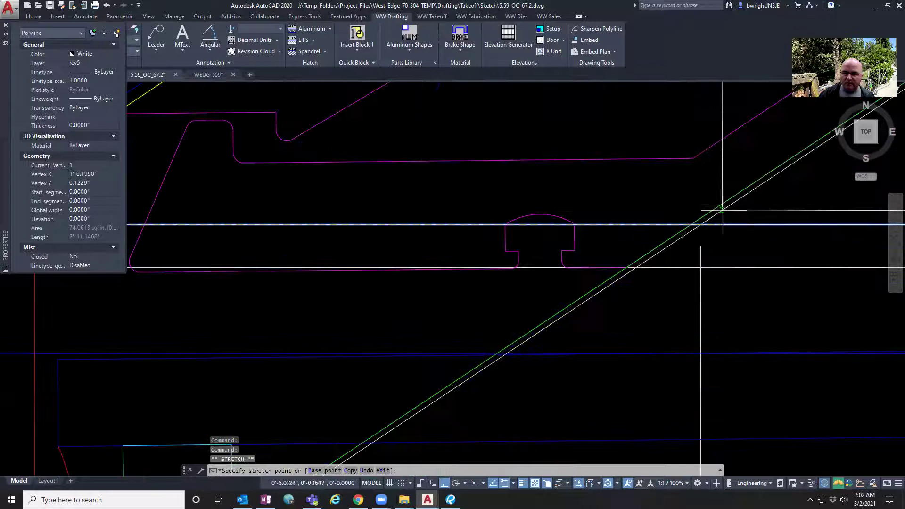
{"action": "left_click", "coordinate": [702, 224]}
{"action": "scroll", "coordinate": [707, 214], "scroll_direction": "down", "scroll_amount": 9}
Stretch the upper corner of the white profile outline horizontally onto the white miter line near label W75-5287 and clear the selection
{"action": "middle_click_drag", "start_coordinate": [707, 202], "coordinate": [610, 342]}
{"action": "middle_click_drag", "start_coordinate": [633, 225], "coordinate": [549, 232]}
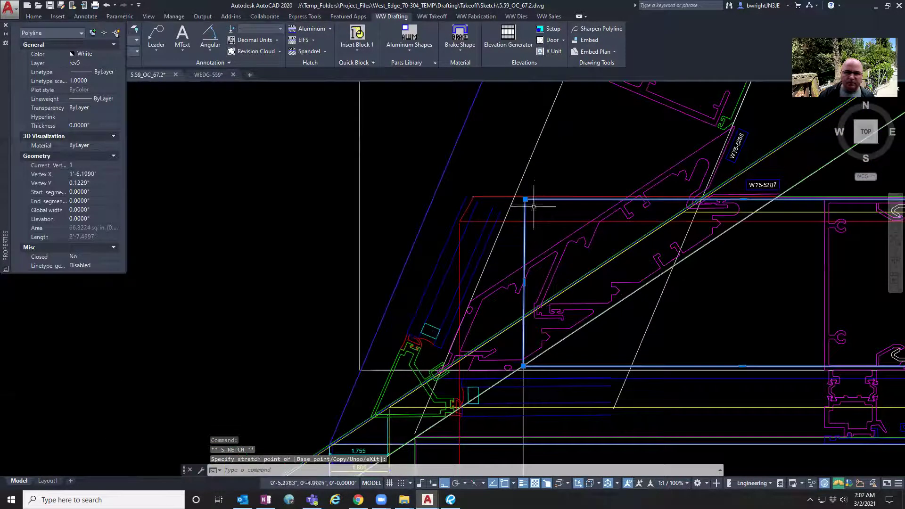
{"action": "left_click", "coordinate": [526, 199]}
{"action": "middle_click_drag", "start_coordinate": [739, 223], "coordinate": [587, 294]}
{"action": "scroll", "coordinate": [587, 293], "scroll_direction": "up", "scroll_amount": 6}
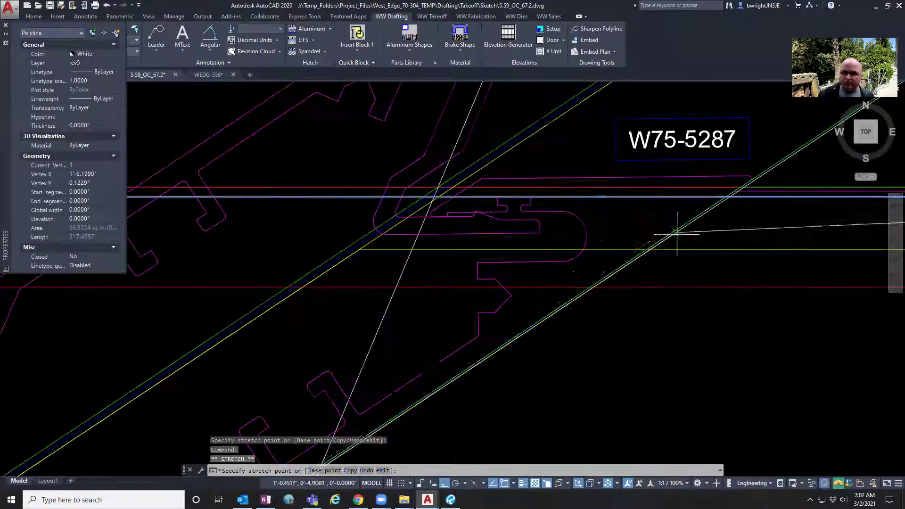
{"action": "scroll", "coordinate": [730, 197], "scroll_direction": "up", "scroll_amount": 4}
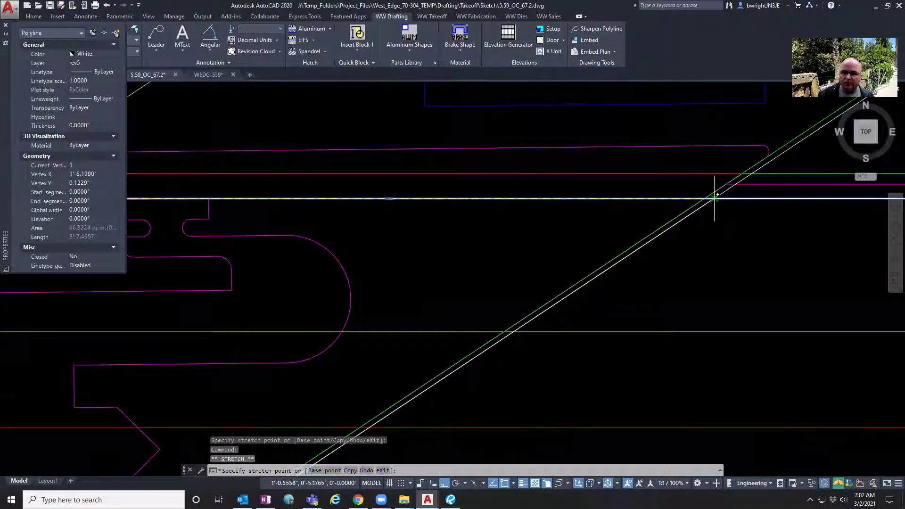
{"action": "left_click", "coordinate": [715, 199]}
{"action": "key", "text": "Escape"}
{"action": "scroll", "coordinate": [712, 271], "scroll_direction": "down", "scroll_amount": 4}
{"action": "middle_click_drag", "start_coordinate": [695, 266], "coordinate": [773, 242]}
{"action": "scroll", "coordinate": [772, 243], "scroll_direction": "down", "scroll_amount": 1}
{"action": "scroll", "coordinate": [709, 246], "scroll_direction": "down", "scroll_amount": 2}
{"action": "middle_click_drag", "start_coordinate": [572, 278], "coordinate": [670, 250]}
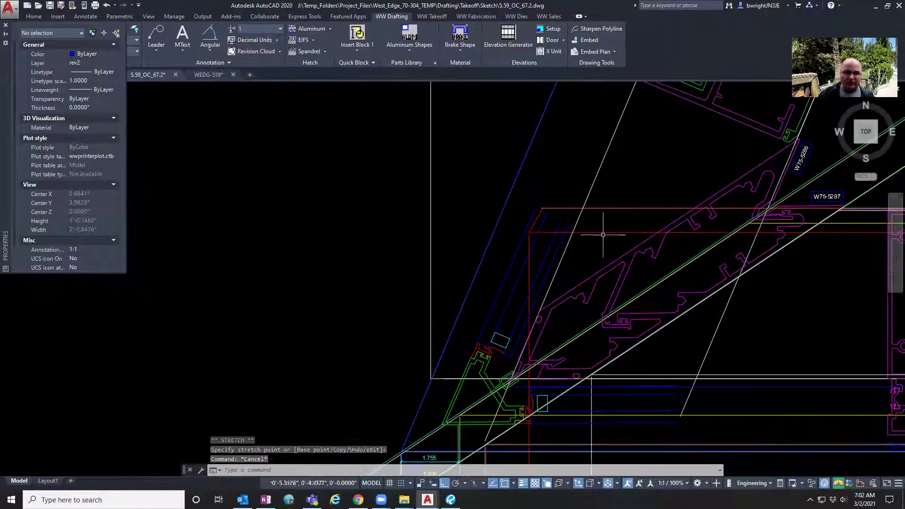
Stretch the inner end of the red corner dimension horizontally to the blue miter line between the green and yellow ones
{"action": "left_click", "coordinate": [529, 270]}
{"action": "middle_click_drag", "start_coordinate": [602, 290], "coordinate": [535, 276]}
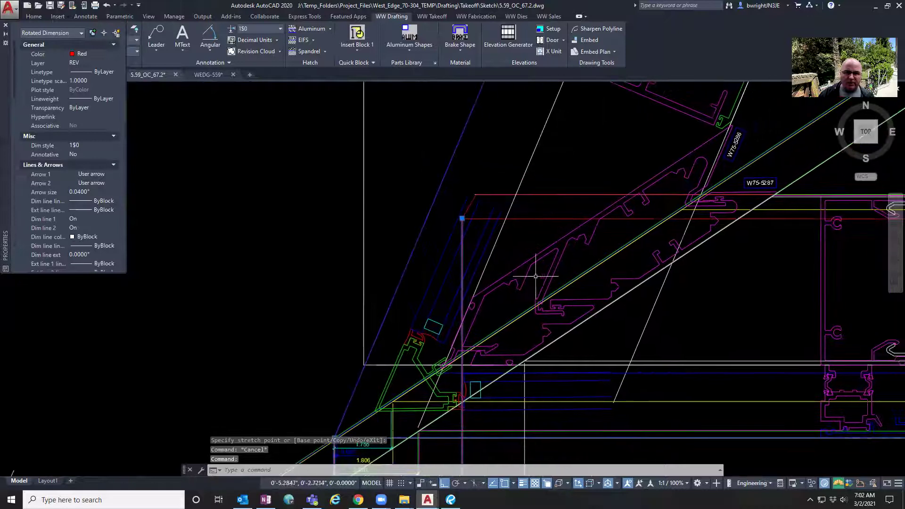
{"action": "scroll", "coordinate": [443, 214], "scroll_direction": "up", "scroll_amount": 2}
{"action": "middle_click_drag", "start_coordinate": [518, 237], "coordinate": [373, 206]}
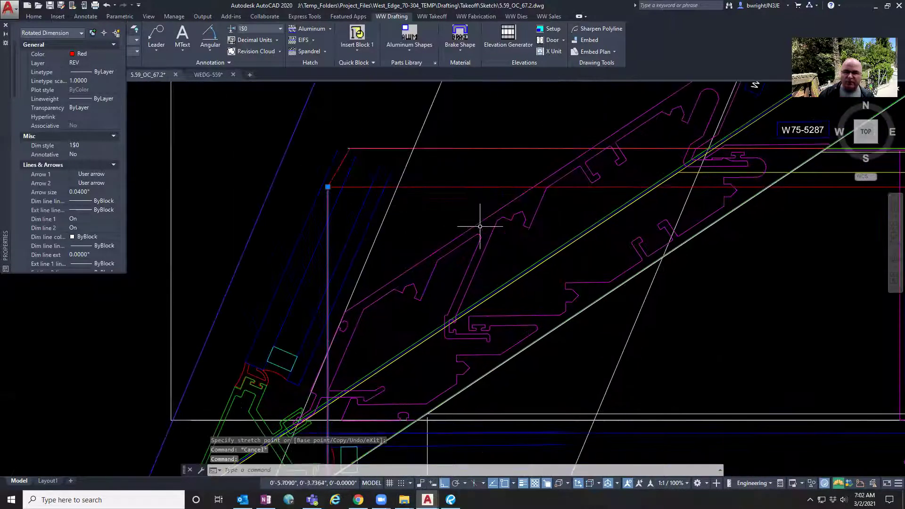
{"action": "scroll", "coordinate": [356, 198], "scroll_direction": "up", "scroll_amount": 2}
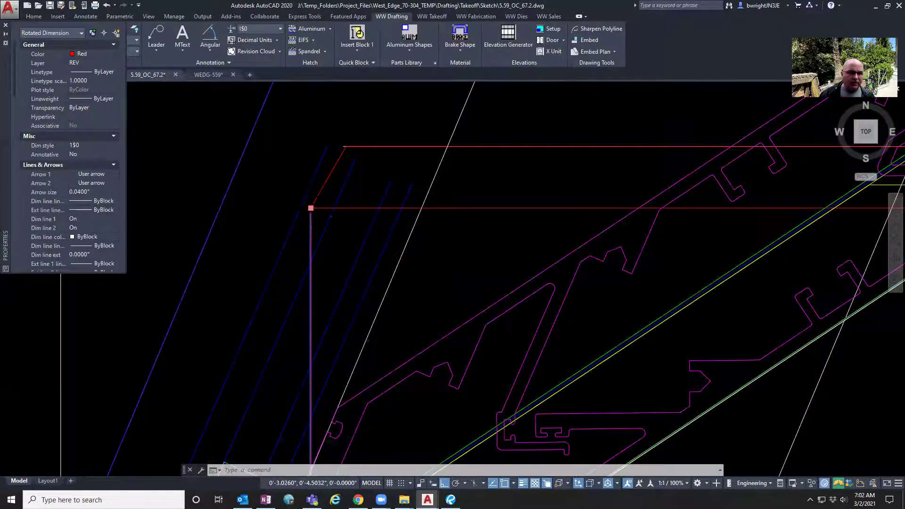
{"action": "left_click", "coordinate": [311, 208]}
{"action": "middle_click_drag", "start_coordinate": [720, 222], "coordinate": [374, 245]}
{"action": "scroll", "coordinate": [507, 210], "scroll_direction": "up", "scroll_amount": 2}
{"action": "scroll", "coordinate": [550, 202], "scroll_direction": "up", "scroll_amount": 2}
{"action": "scroll", "coordinate": [570, 203], "scroll_direction": "up", "scroll_amount": 1}
{"action": "scroll", "coordinate": [572, 205], "scroll_direction": "down", "scroll_amount": 3}
{"action": "scroll", "coordinate": [530, 235], "scroll_direction": "up", "scroll_amount": 2}
{"action": "scroll", "coordinate": [497, 223], "scroll_direction": "up", "scroll_amount": 1}
{"action": "scroll", "coordinate": [498, 223], "scroll_direction": "up", "scroll_amount": 2}
{"action": "left_click", "coordinate": [526, 215]}
{"action": "scroll", "coordinate": [521, 229], "scroll_direction": "down", "scroll_amount": 3}
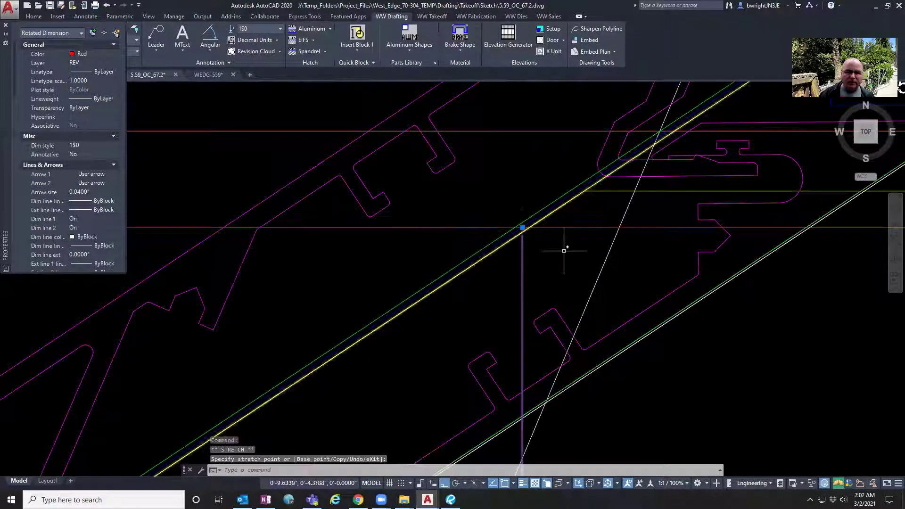
{"action": "middle_click_drag", "start_coordinate": [438, 249], "coordinate": [524, 254]}
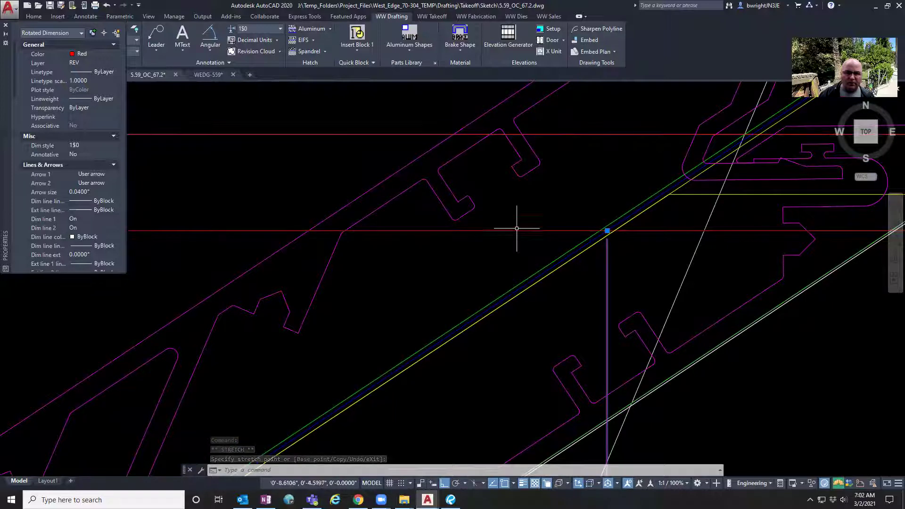
Stretch the lower corner of the red profile outline to the stretched end of the red dimension on the blue miter line
{"action": "left_click", "coordinate": [517, 231]}
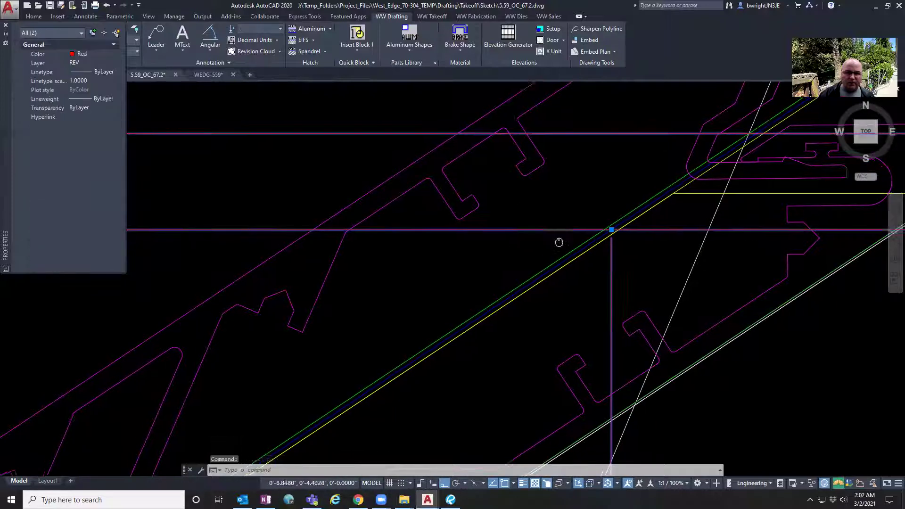
{"action": "scroll", "coordinate": [591, 243], "scroll_direction": "down", "scroll_amount": 3}
{"action": "left_click", "coordinate": [412, 240]}
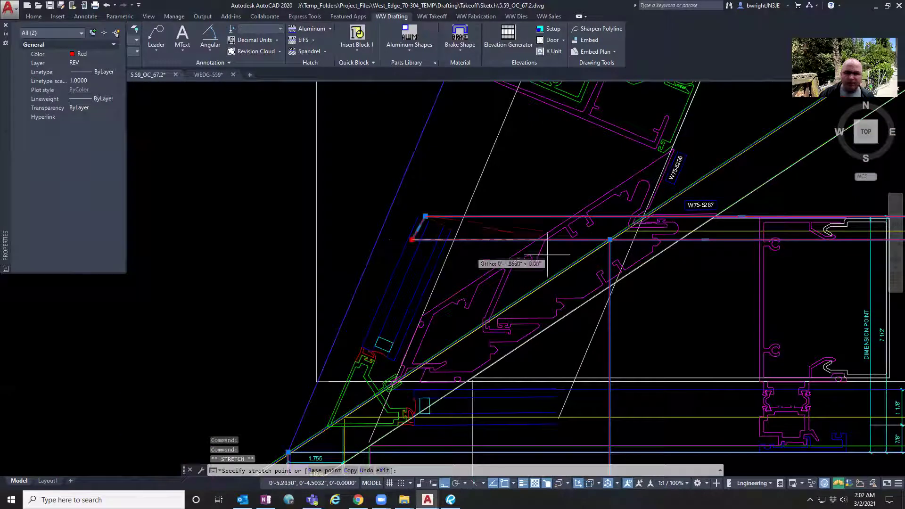
{"action": "scroll", "coordinate": [610, 240], "scroll_direction": "up", "scroll_amount": 8}
{"action": "left_click", "coordinate": [584, 228]}
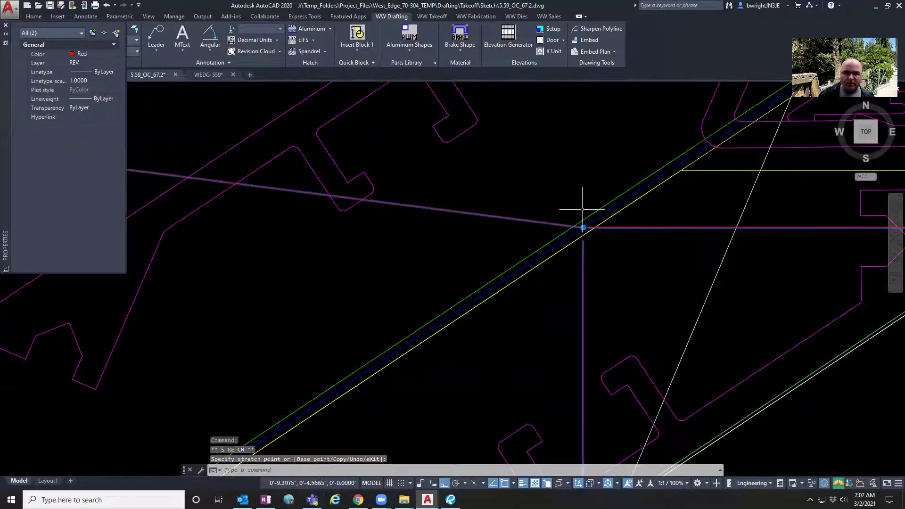
Stretch the upper corner of the red profile outline horizontally onto the blue miter line near label W75-5287 and clear the selection
{"action": "scroll", "coordinate": [585, 228], "scroll_direction": "down", "scroll_amount": 5}
{"action": "left_click", "coordinate": [373, 239]}
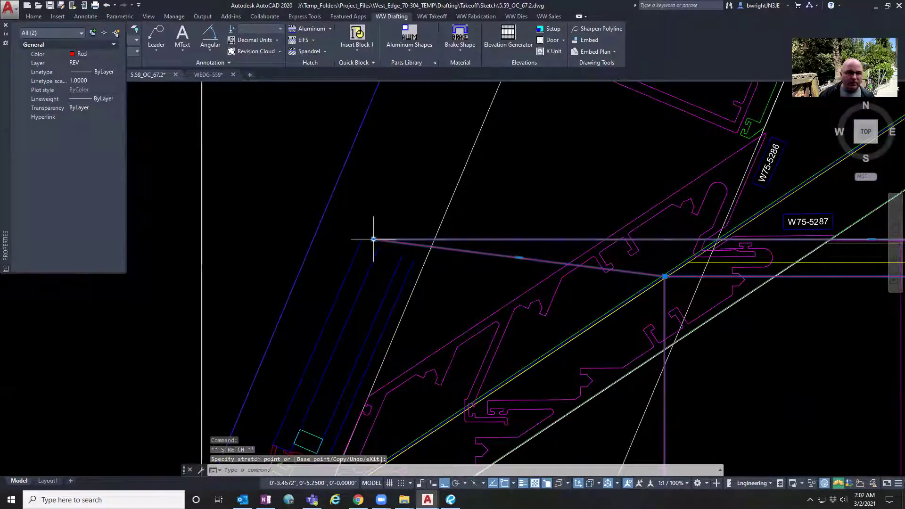
{"action": "scroll", "coordinate": [542, 255], "scroll_direction": "up", "scroll_amount": 6}
{"action": "scroll", "coordinate": [597, 254], "scroll_direction": "up", "scroll_amount": 6}
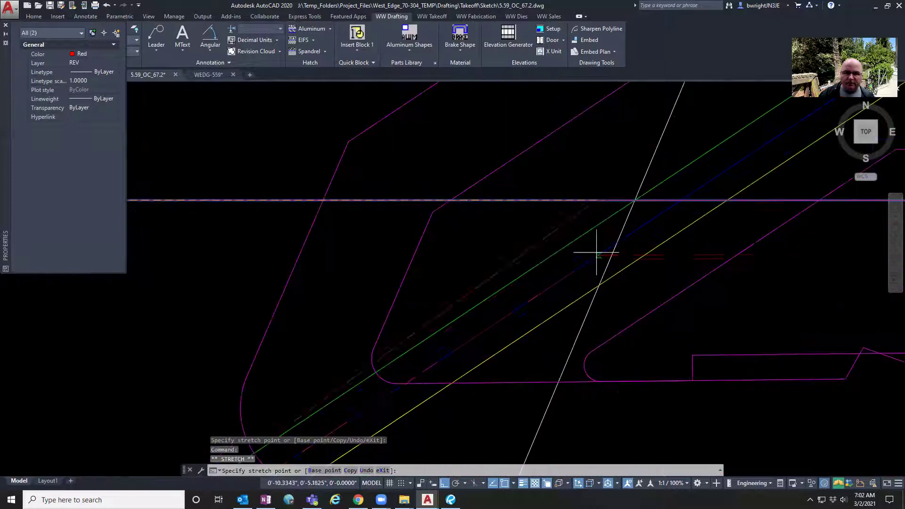
{"action": "scroll", "coordinate": [628, 223], "scroll_direction": "down", "scroll_amount": 4}
{"action": "scroll", "coordinate": [628, 223], "scroll_direction": "up", "scroll_amount": 2}
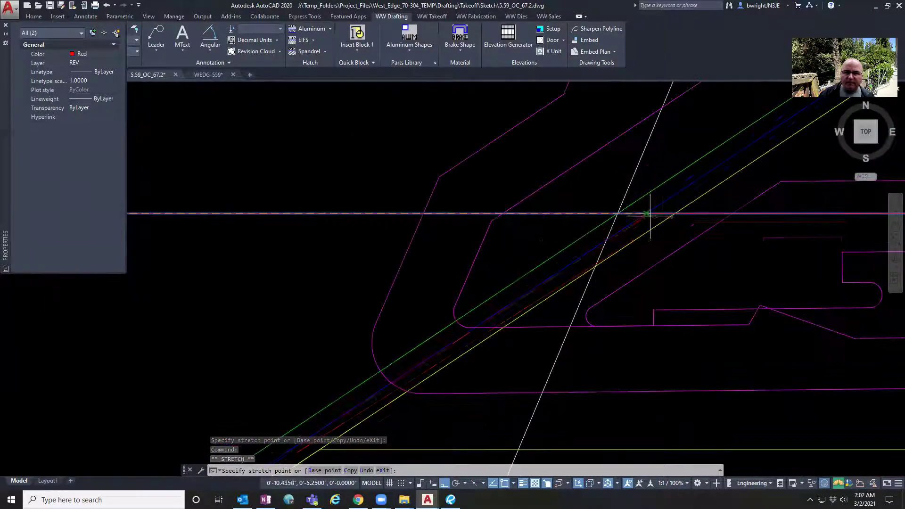
{"action": "left_click", "coordinate": [646, 214]}
{"action": "scroll", "coordinate": [586, 218], "scroll_direction": "down", "scroll_amount": 3}
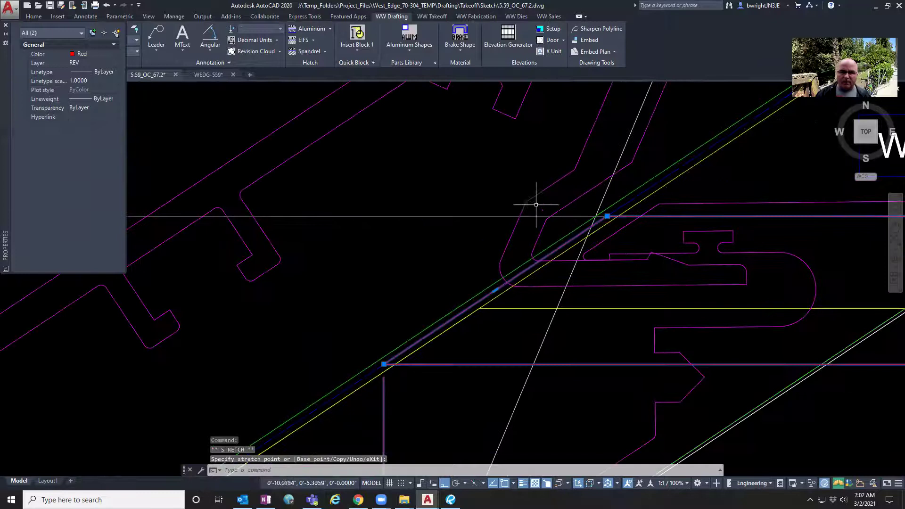
{"action": "scroll", "coordinate": [536, 205], "scroll_direction": "down", "scroll_amount": 2}
{"action": "mouse_move", "coordinate": [555, 236]}
{"action": "middle_mouse_down"}
{"action": "mouse_move", "coordinate": [565, 244]}
{"action": "mouse_move", "coordinate": [614, 230]}
{"action": "middle_mouse_up"}
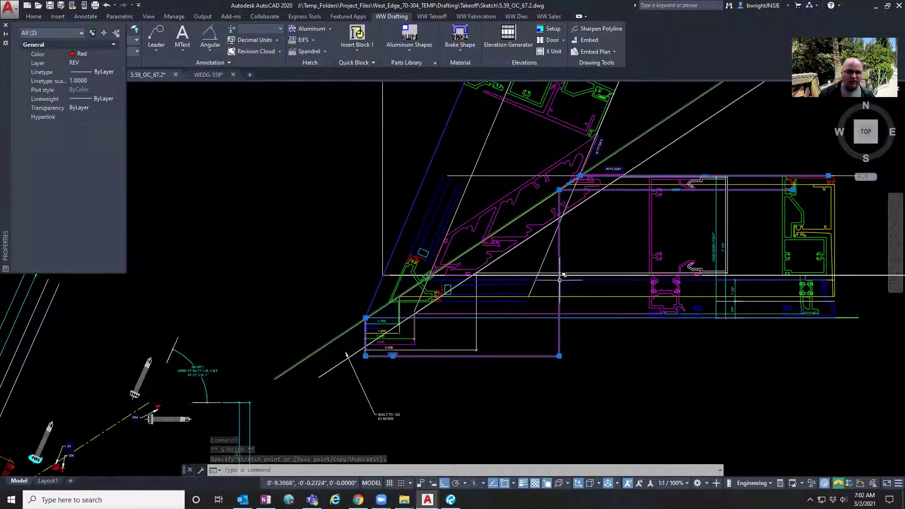
{"action": "middle_click_drag", "start_coordinate": [559, 341], "coordinate": [569, 342]}
{"action": "key", "text": "Escape"}
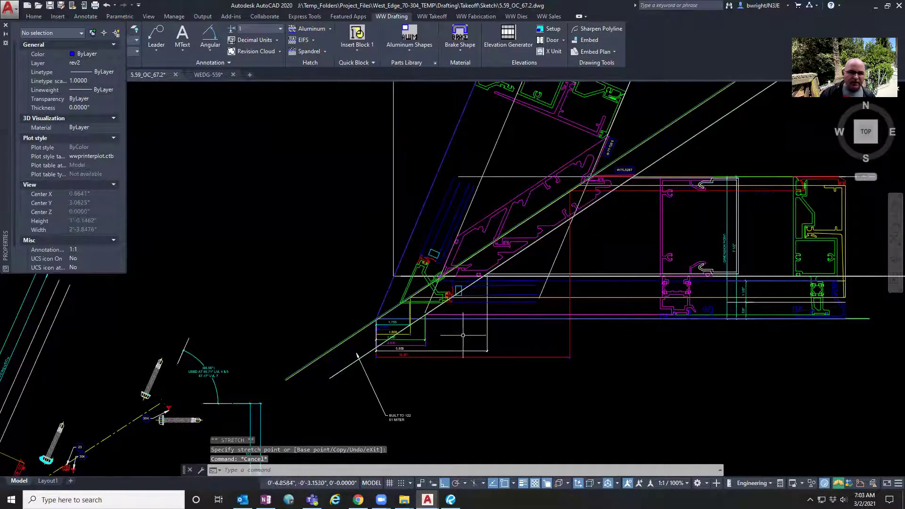
Inspect the stacked corner dimensions and the colored profile outlines where they meet the miter lines and the horizontal frame parts
{"action": "scroll", "coordinate": [390, 325], "scroll_direction": "up", "scroll_amount": 4}
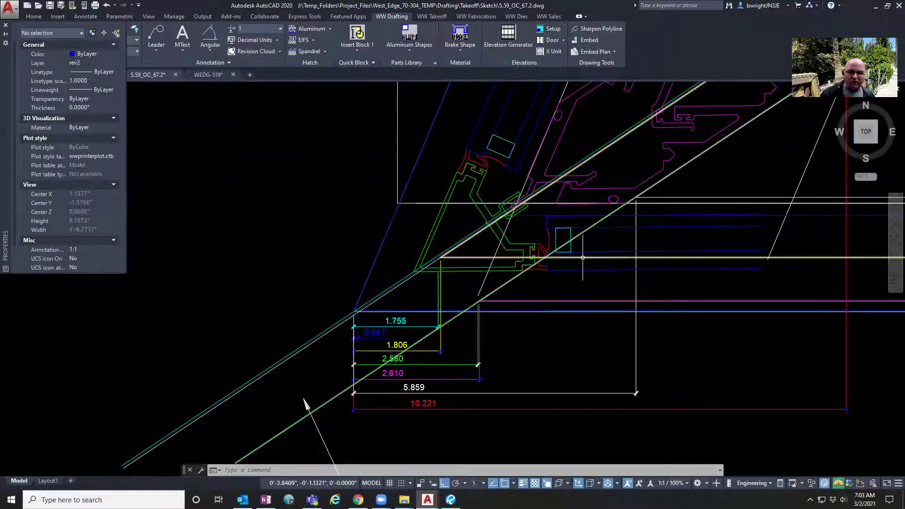
{"action": "scroll", "coordinate": [583, 258], "scroll_direction": "down", "scroll_amount": 4}
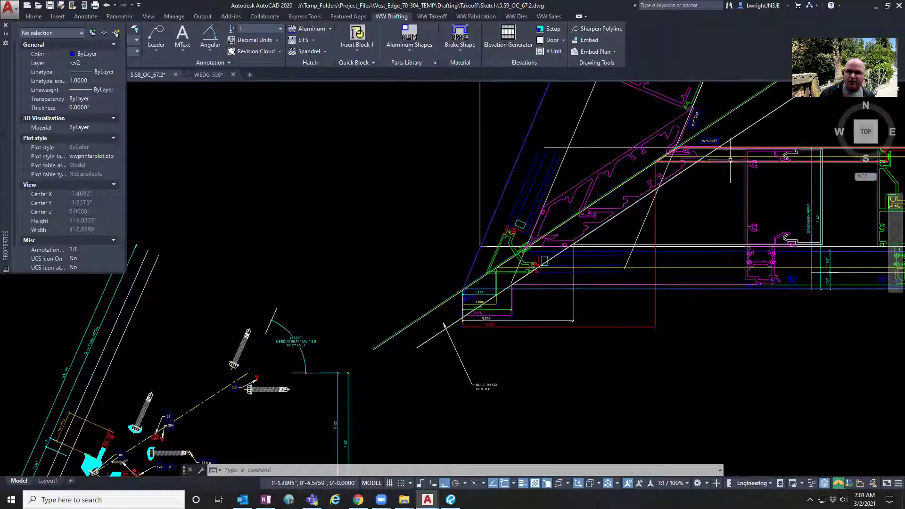
{"action": "scroll", "coordinate": [734, 279], "scroll_direction": "up", "scroll_amount": 4}
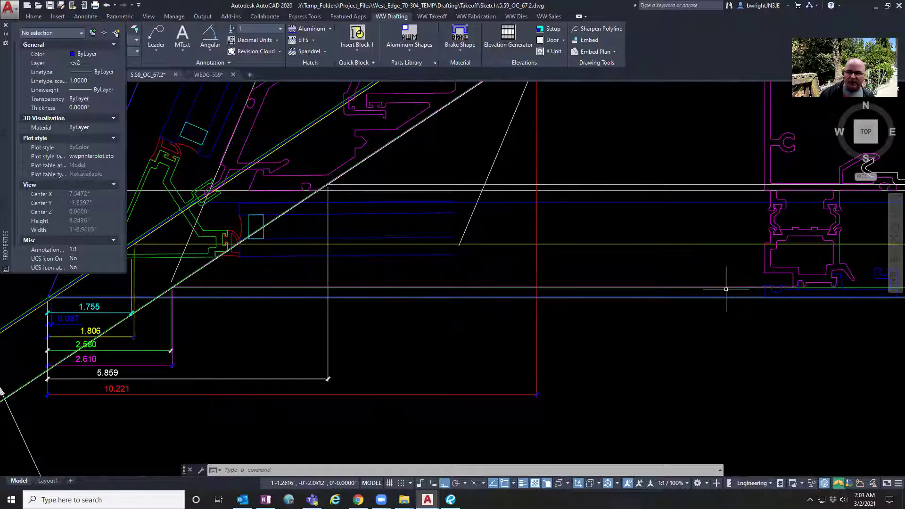
{"action": "scroll", "coordinate": [723, 287], "scroll_direction": "down", "scroll_amount": 4}
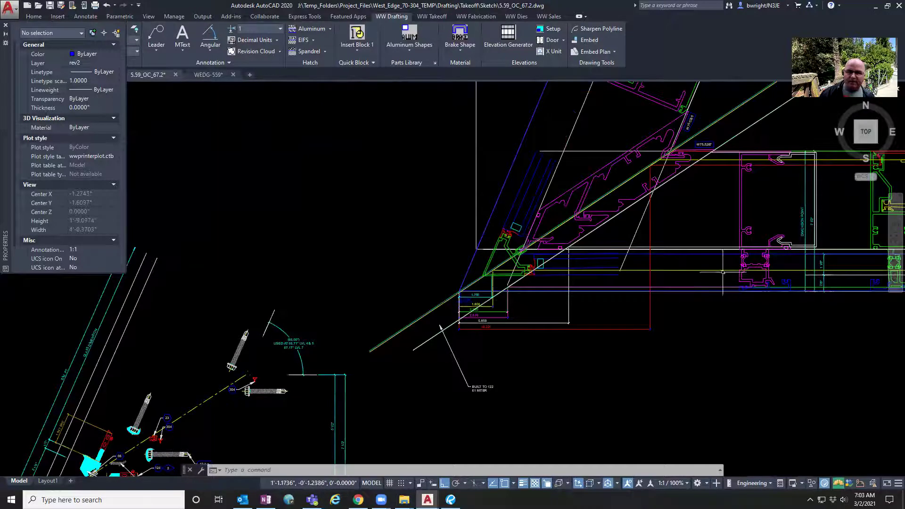
{"action": "scroll", "coordinate": [723, 272], "scroll_direction": "up", "scroll_amount": 6}
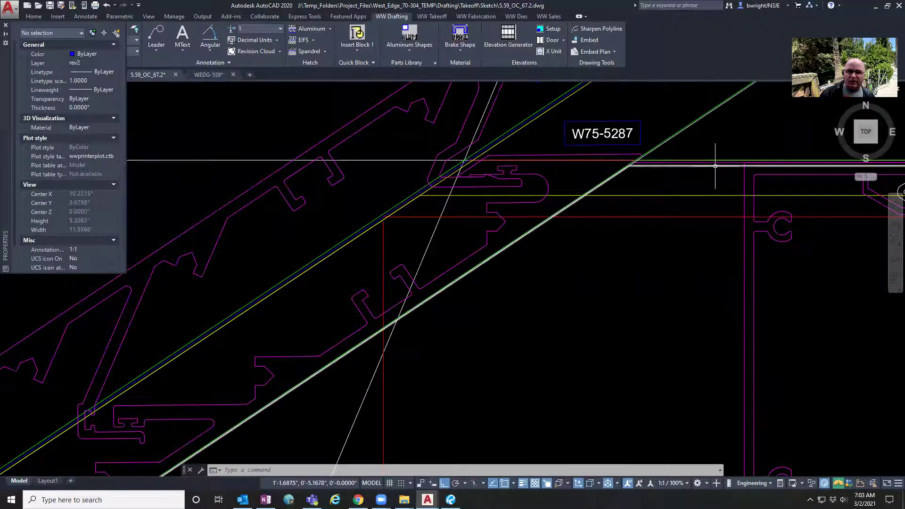
{"action": "scroll", "coordinate": [715, 186], "scroll_direction": "down", "scroll_amount": 2}
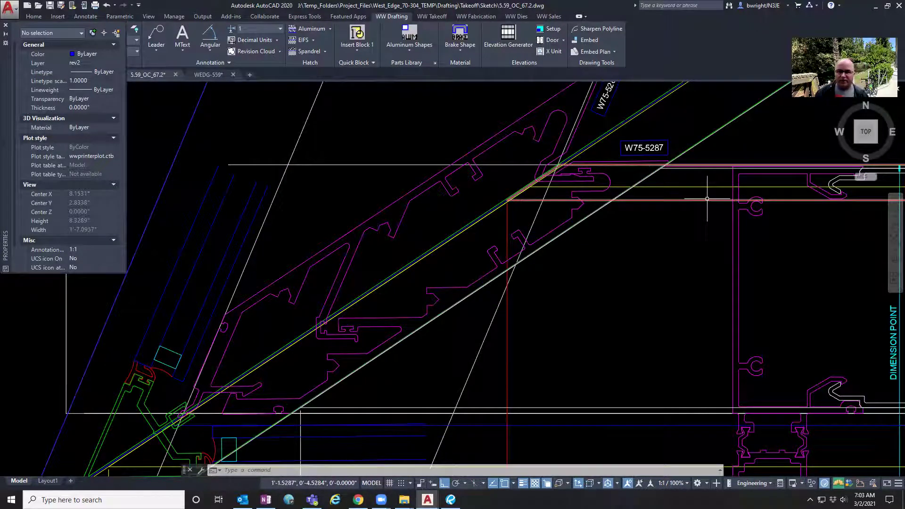
{"action": "scroll", "coordinate": [708, 198], "scroll_direction": "down", "scroll_amount": 4}
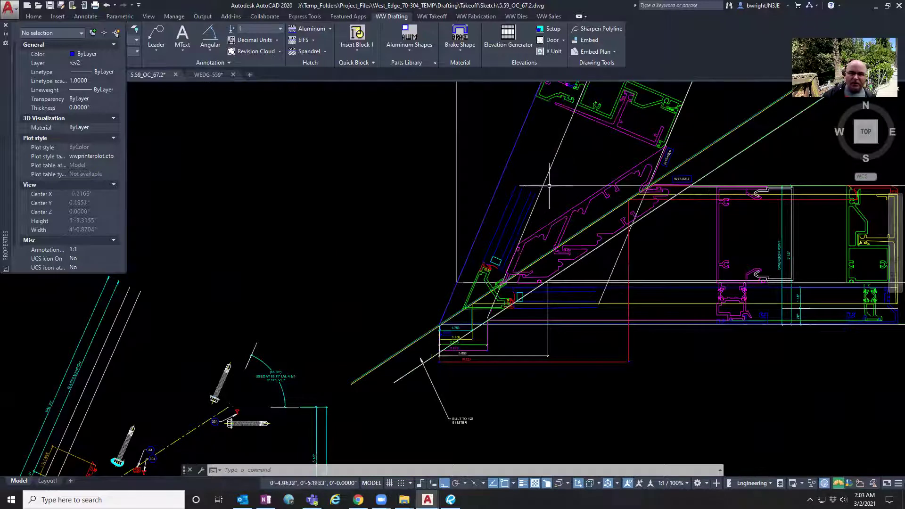
Select the white horizontal layout line through the W75-5287 corner and examine its miter crossing and the BUILT TO 122 / 61 MITER note
{"action": "left_click", "coordinate": [549, 187]}
{"action": "scroll", "coordinate": [549, 188], "scroll_direction": "up", "scroll_amount": 5}
{"action": "scroll", "coordinate": [531, 183], "scroll_direction": "down", "scroll_amount": 4}
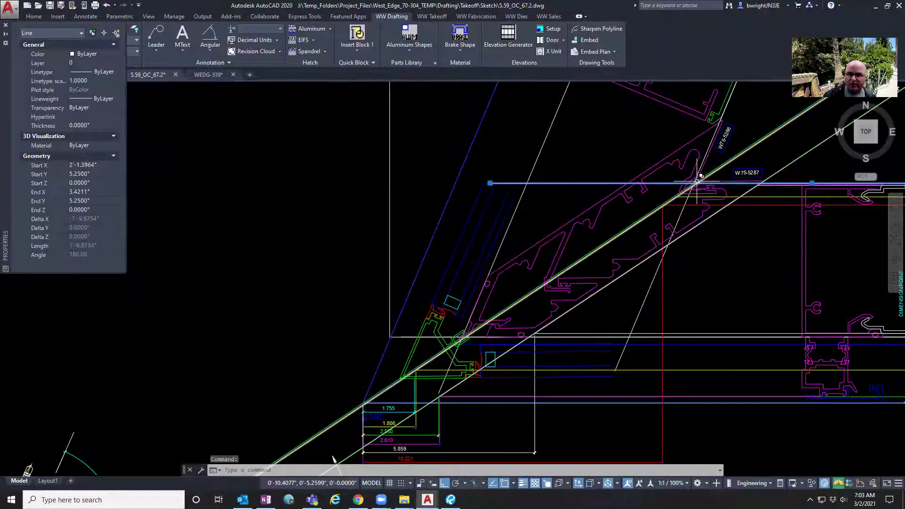
{"action": "scroll", "coordinate": [717, 184], "scroll_direction": "down", "scroll_amount": 2}
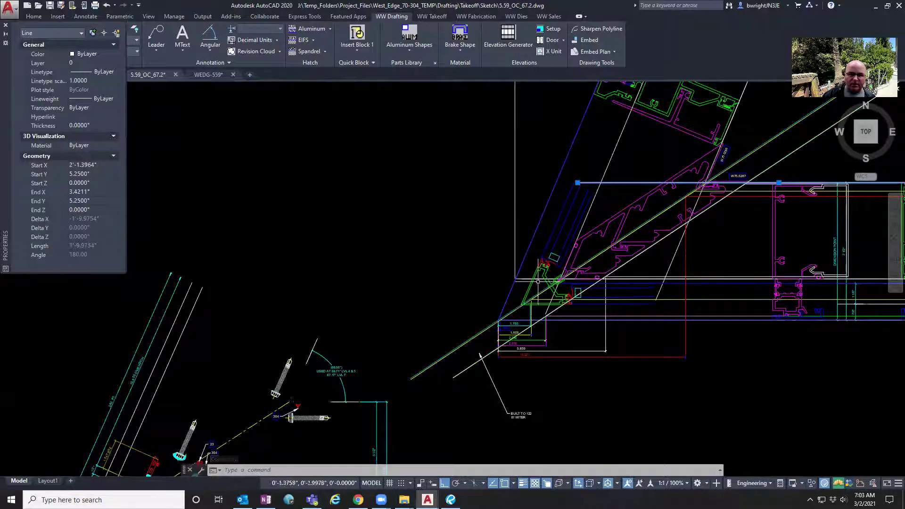
{"action": "scroll", "coordinate": [447, 367], "scroll_direction": "up", "scroll_amount": 4}
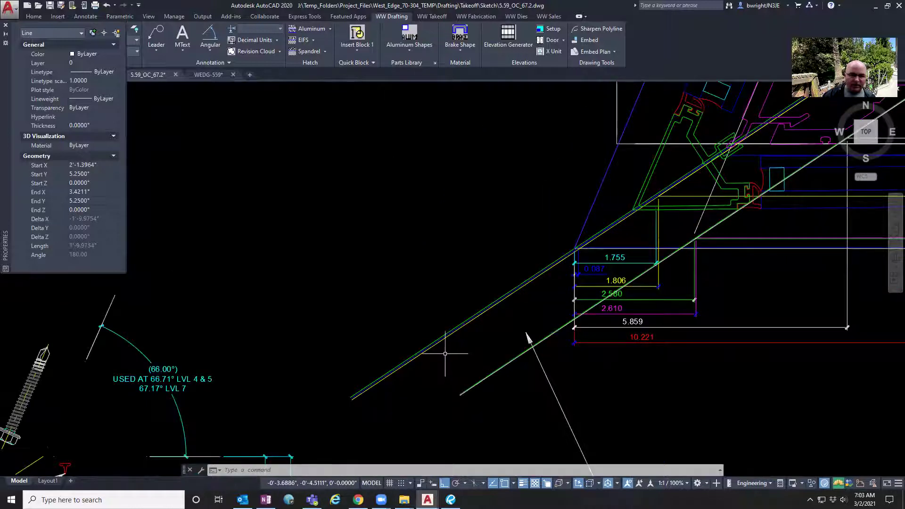
{"action": "scroll", "coordinate": [445, 354], "scroll_direction": "down", "scroll_amount": 4}
{"action": "scroll", "coordinate": [521, 371], "scroll_direction": "up", "scroll_amount": 4}
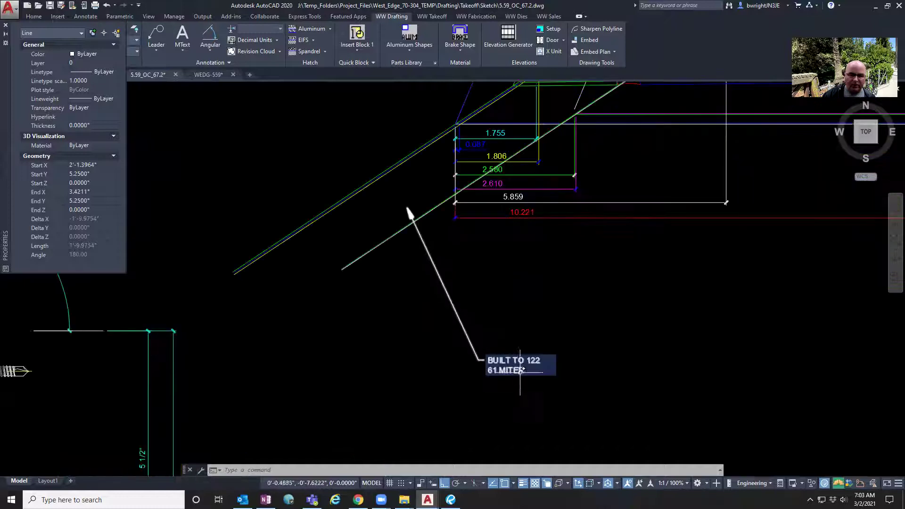
{"action": "scroll", "coordinate": [522, 368], "scroll_direction": "down", "scroll_amount": 2}
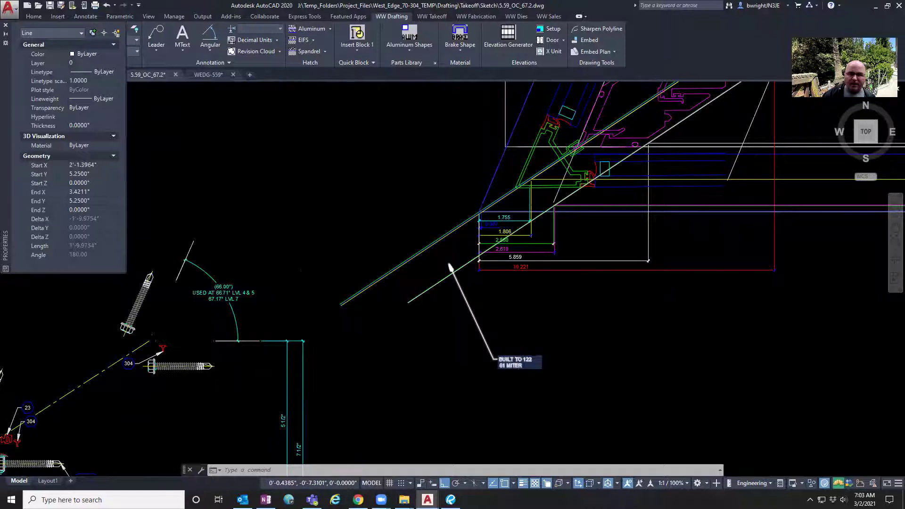
{"action": "scroll", "coordinate": [477, 351], "scroll_direction": "down", "scroll_amount": 4}
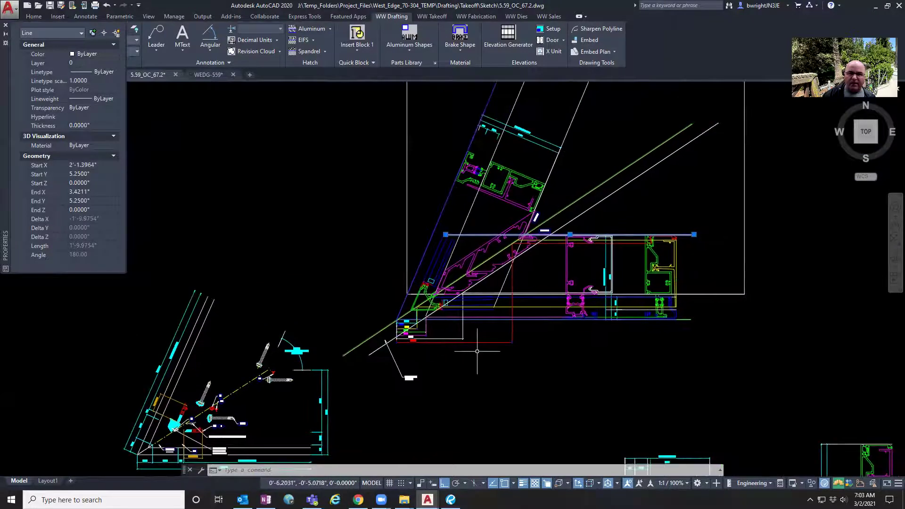